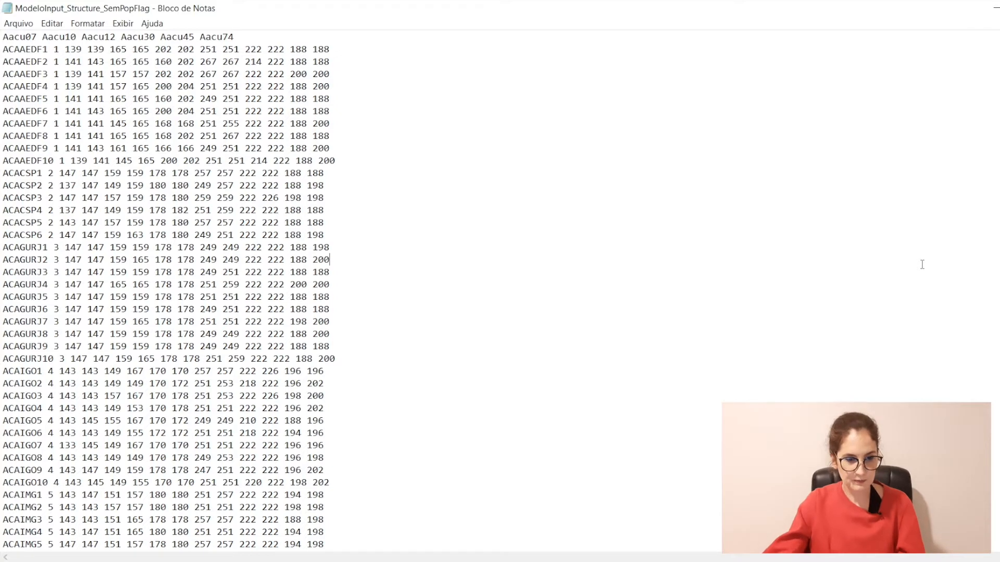
left_click_drag(2, 36, 235, 37)
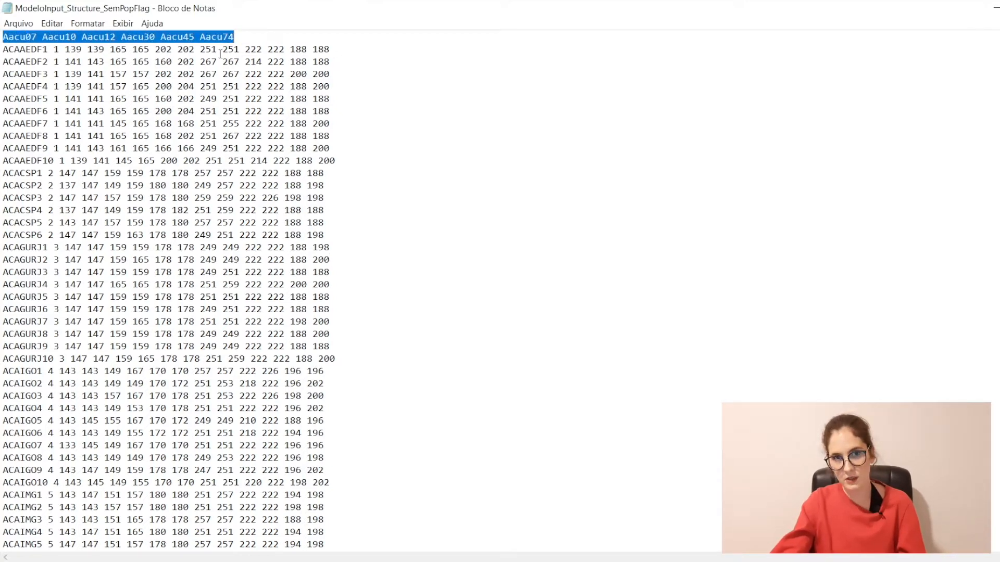
left_click_drag(256, 37, 25, 40)
left_click_drag(118, 39, 72, 36)
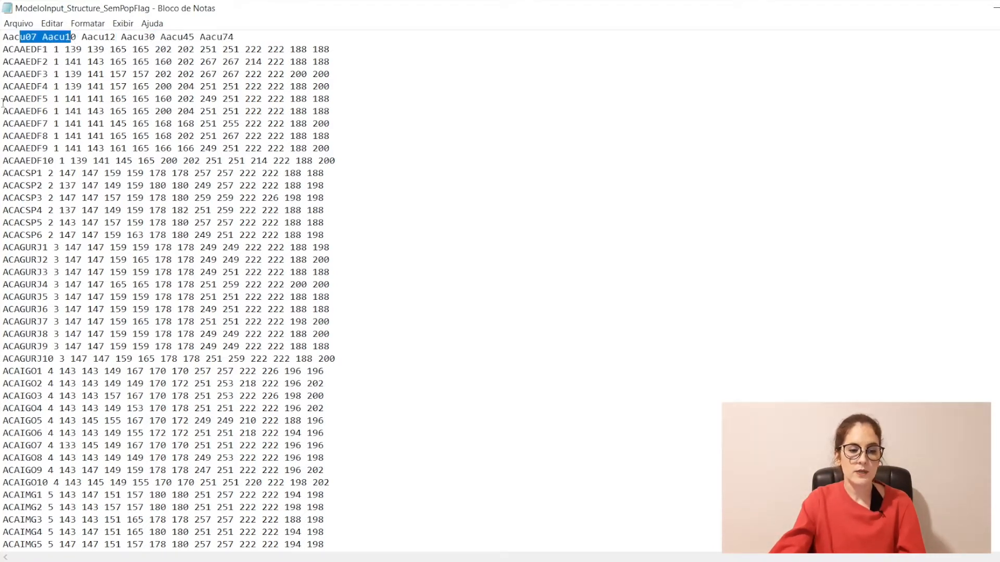
left_click(21, 56)
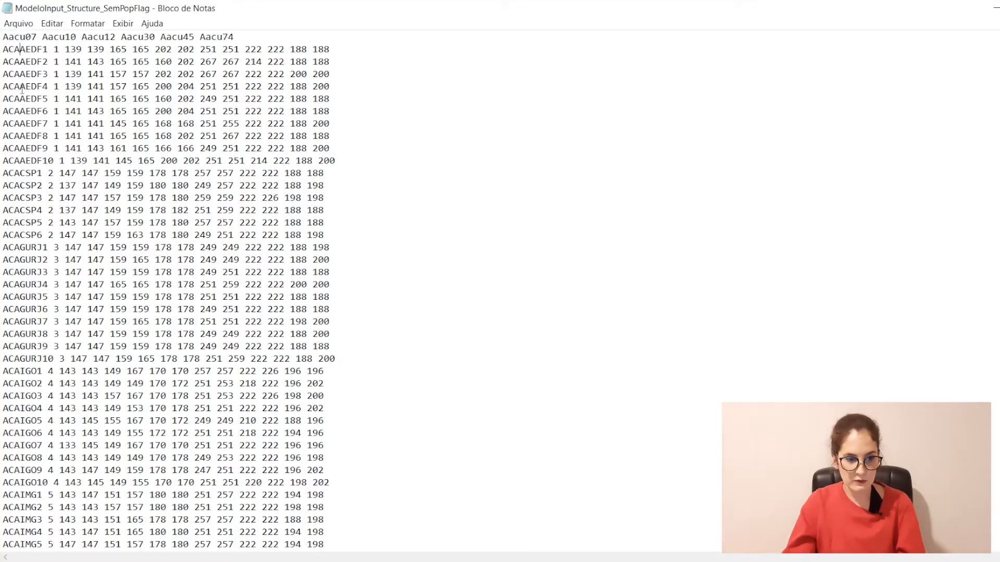
key("Down")
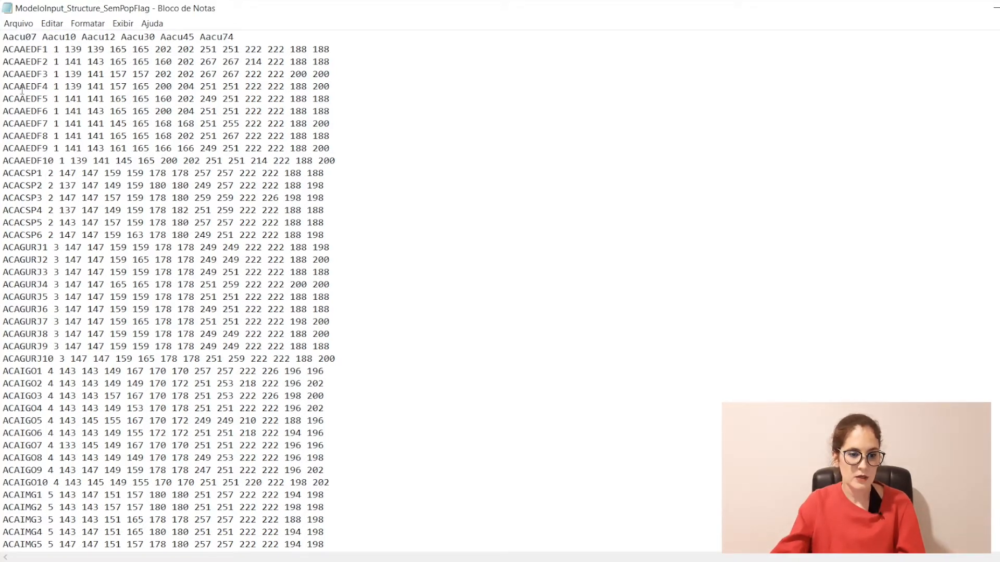
left_click_drag(4, 47, 37, 62)
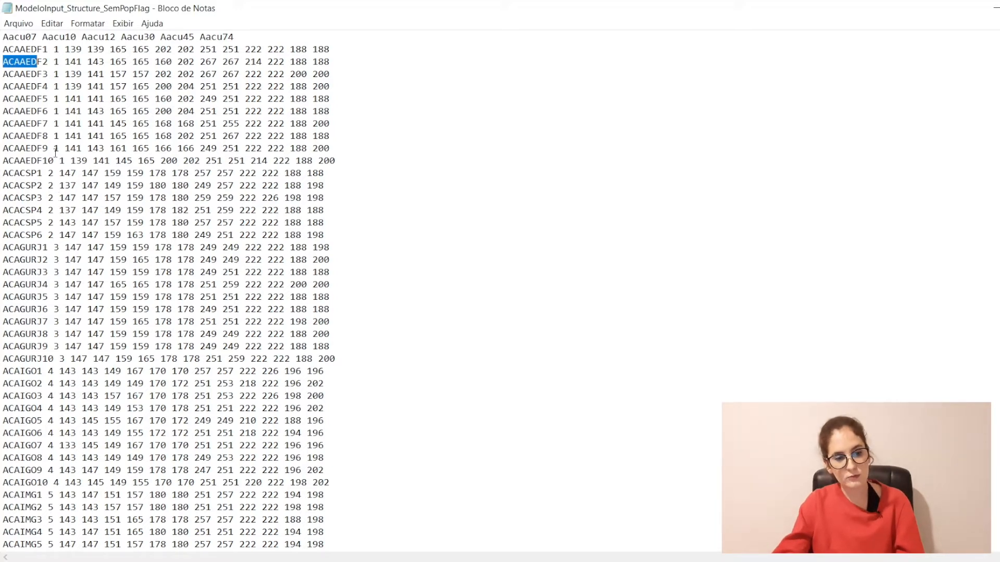
left_click_drag(336, 160, 2, 52)
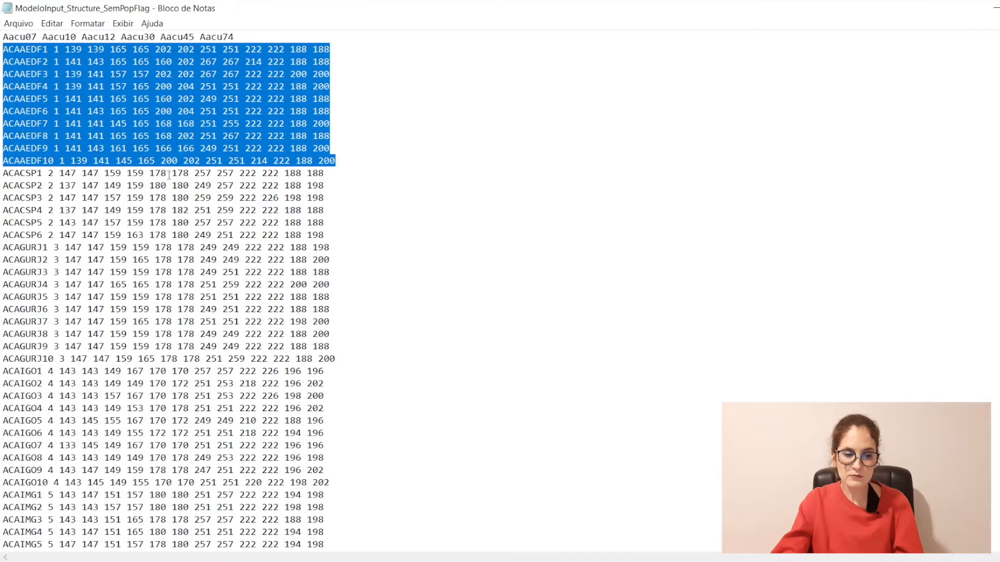
left_click_drag(3, 174, 335, 234)
left_click_drag(3, 248, 337, 346)
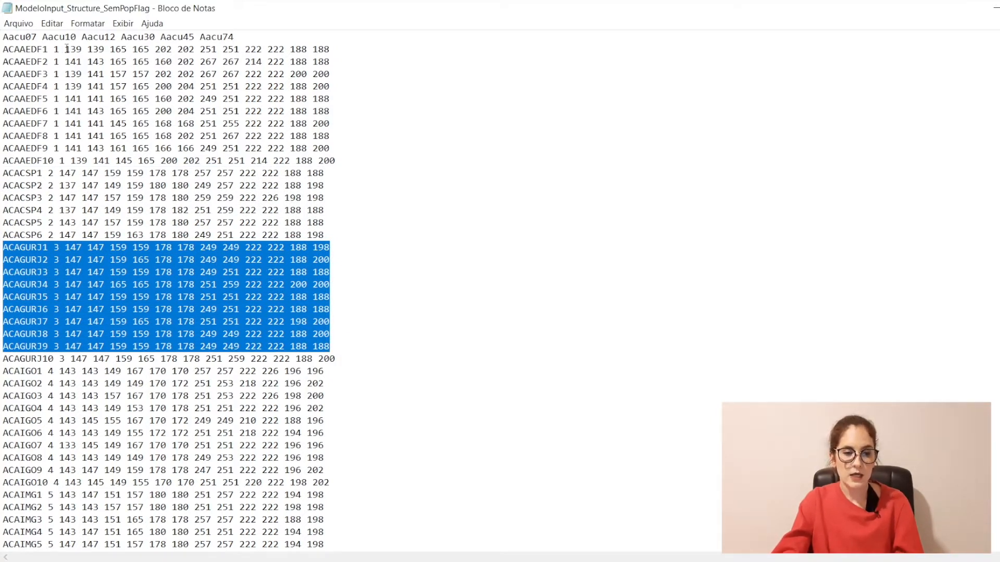
left_click_drag(68, 49, 84, 50)
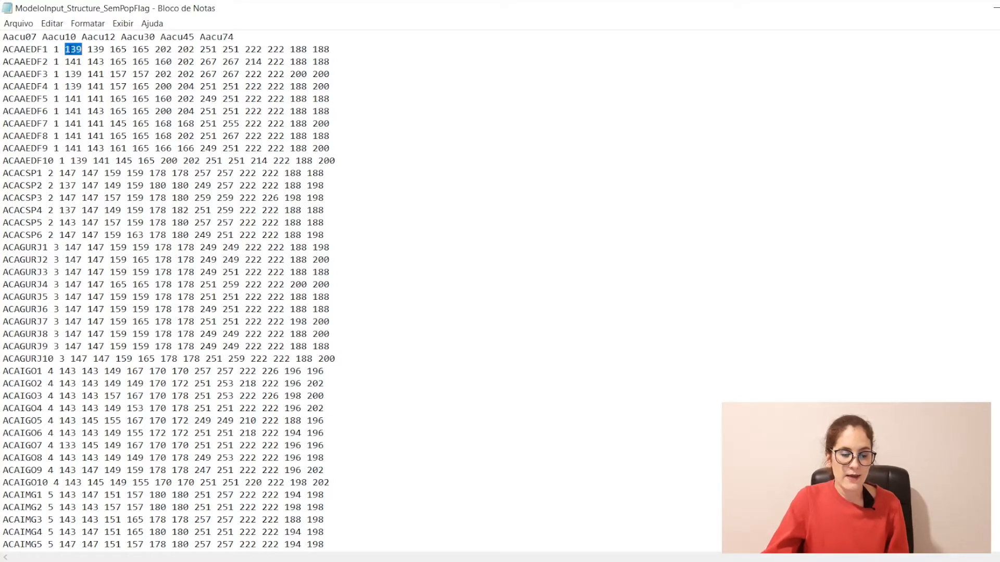
left_click(68, 47)
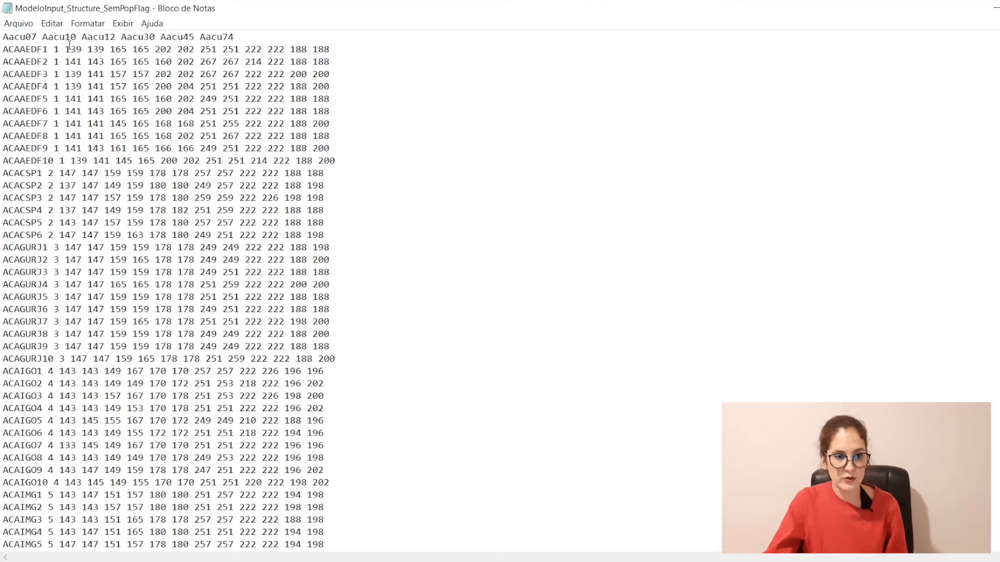
left_click_drag(76, 49, 106, 50)
left_click(93, 50)
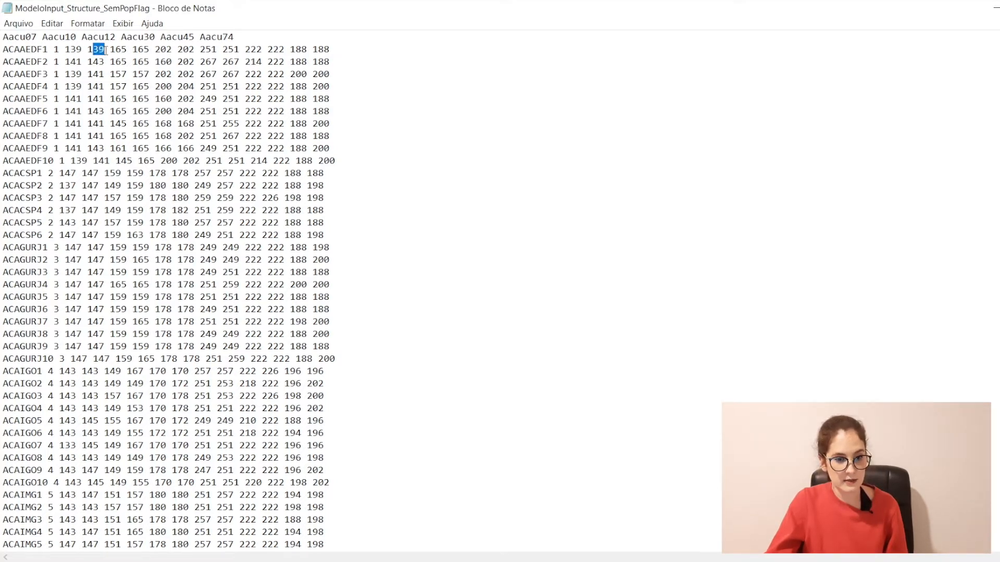
left_click_drag(32, 38, 2, 40)
left_click_drag(110, 50, 150, 50)
left_click_drag(77, 37, 49, 39)
left_click(160, 49)
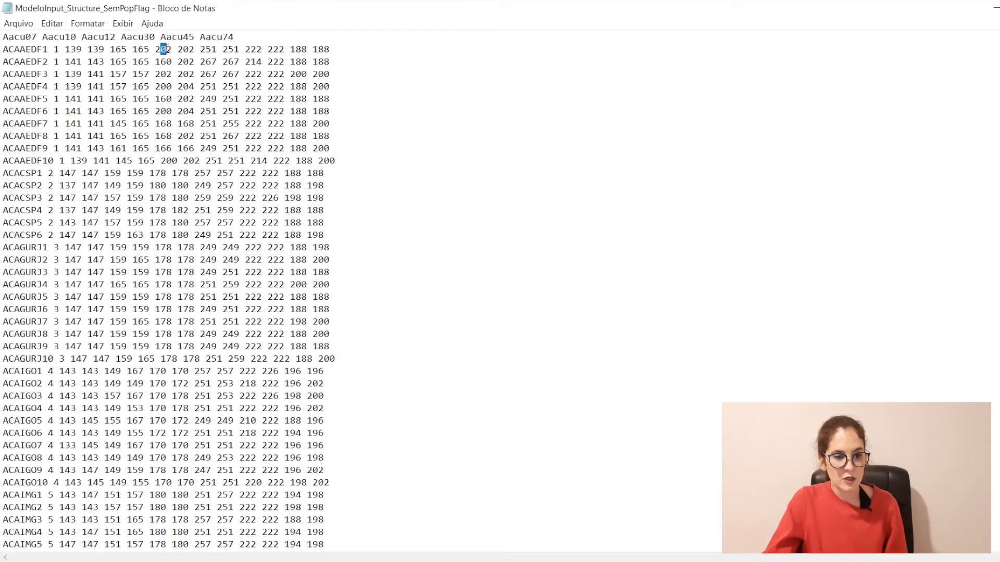
left_click(185, 48)
left_click_drag(111, 37, 105, 37)
left_click(194, 50)
left_click_drag(240, 49, 228, 49)
left_click_drag(155, 36, 138, 37)
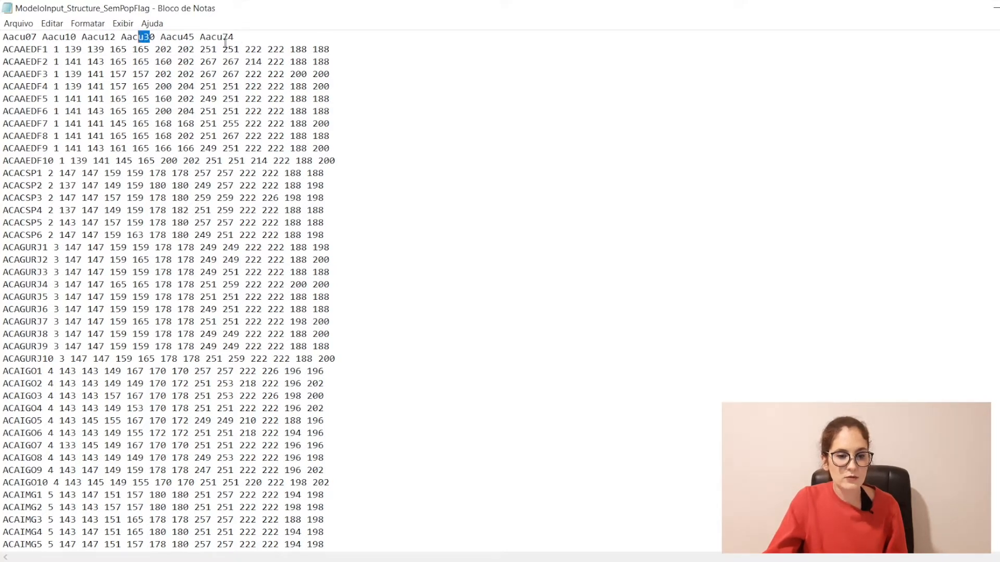
left_click_drag(245, 49, 262, 49)
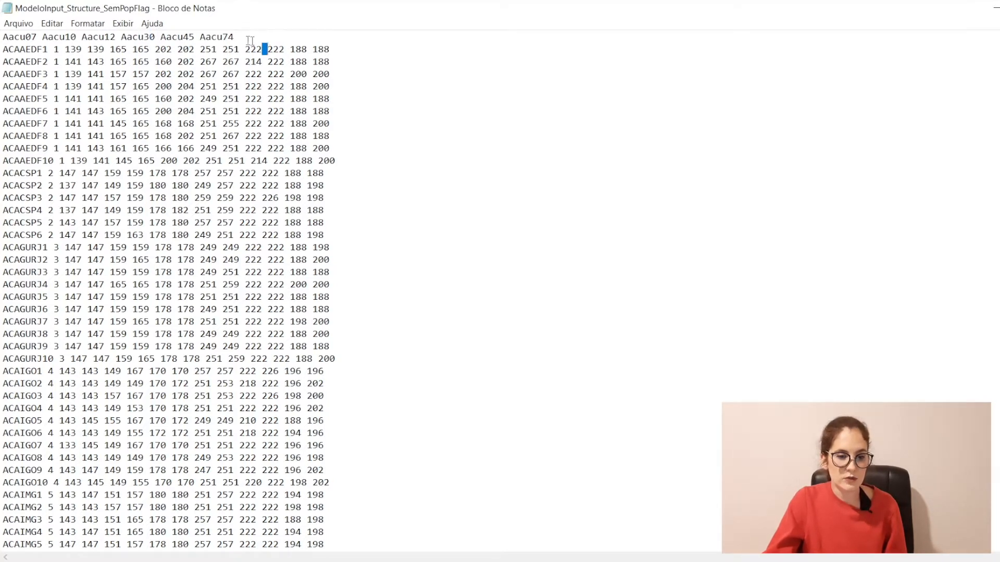
left_click(178, 37)
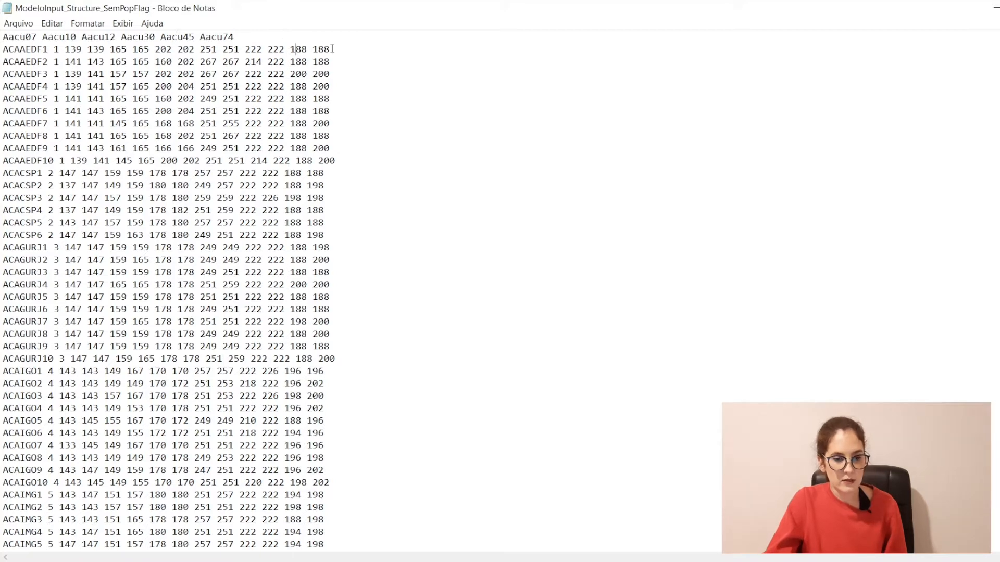
left_click_drag(235, 36, 201, 34)
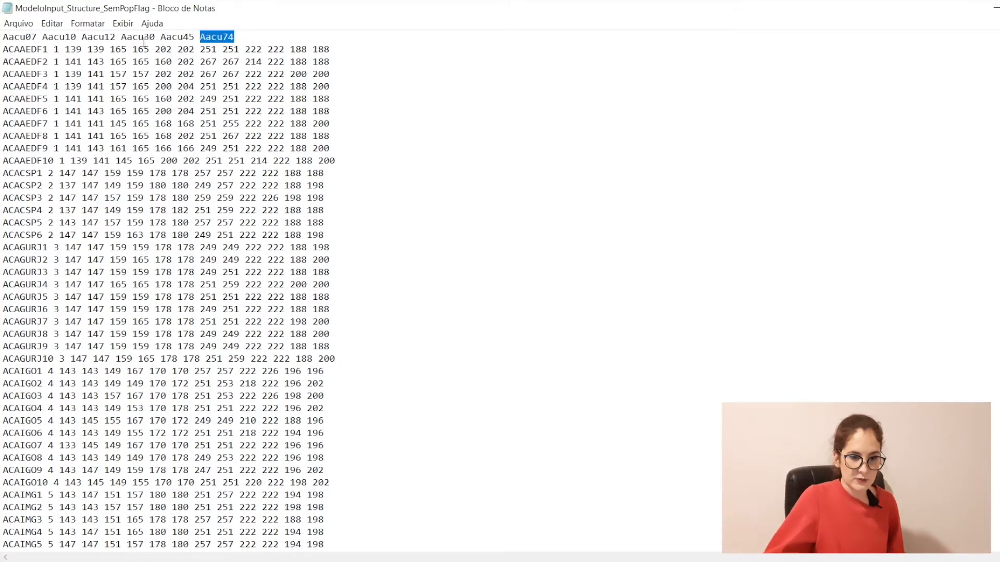
left_click_drag(48, 49, 109, 49)
left_click_drag(233, 36, 145, 543)
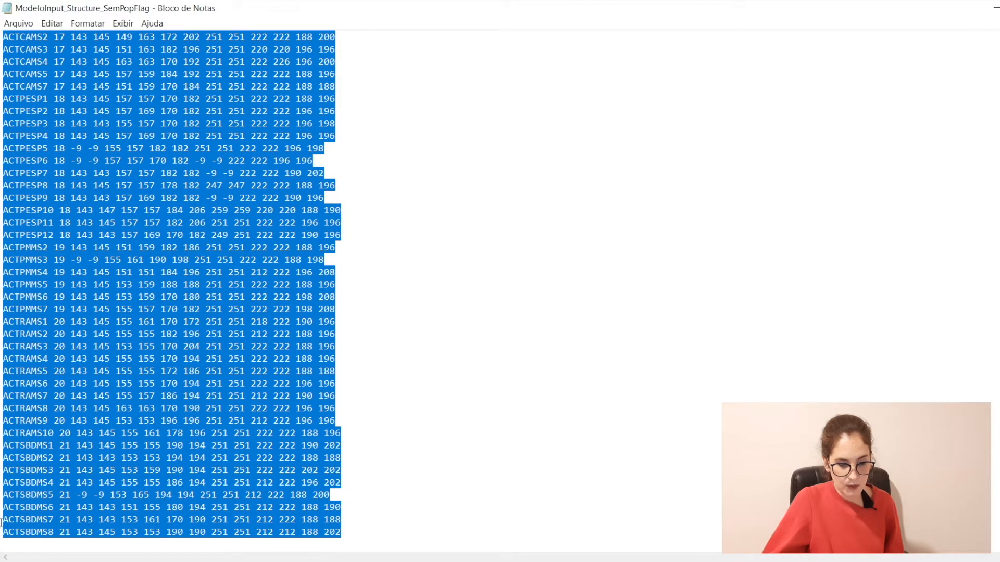
Step: Delete the empty line after the ACTSBDMS8 row and save the genotype file when closing Bloco de Notas
left_click(349, 537)
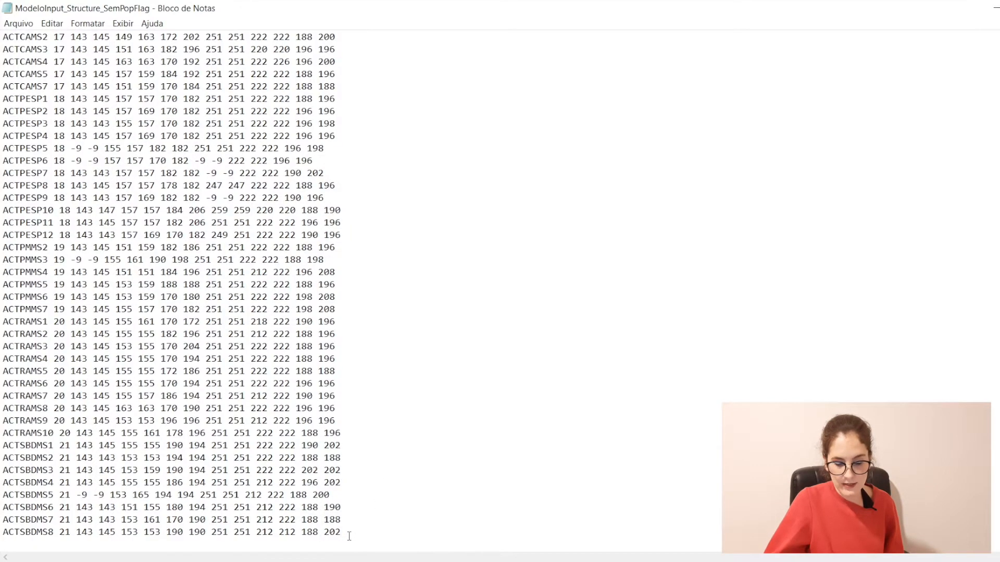
key("Delete")
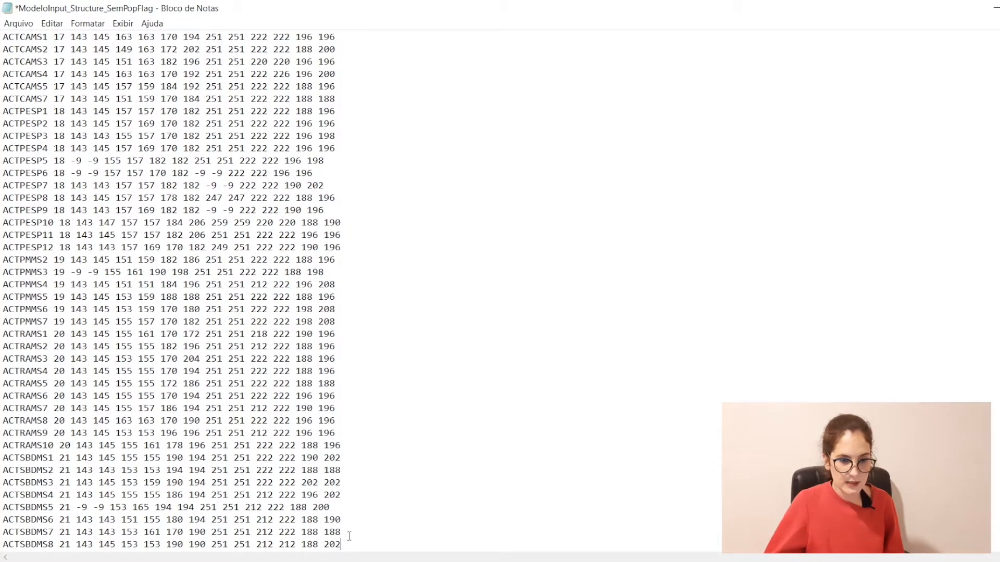
scroll(172, 292, "up", 20)
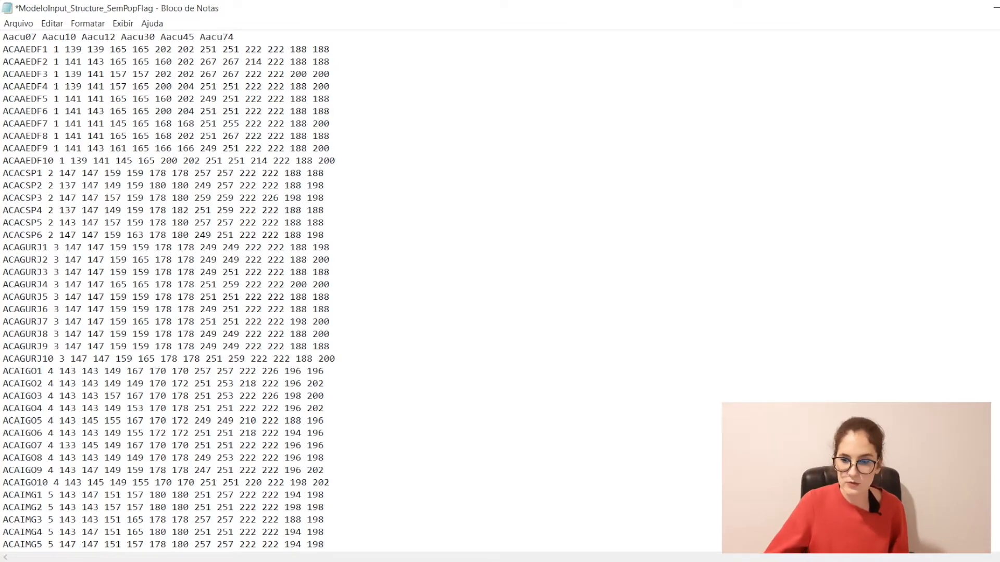
scroll(499, 292, "down", 20)
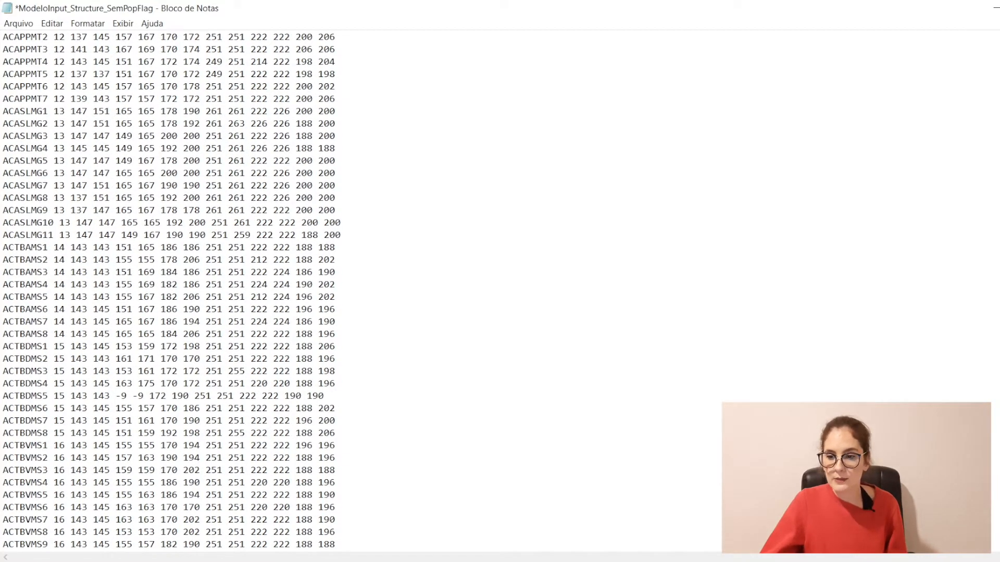
key("alt+F4")
left_click(503, 305)
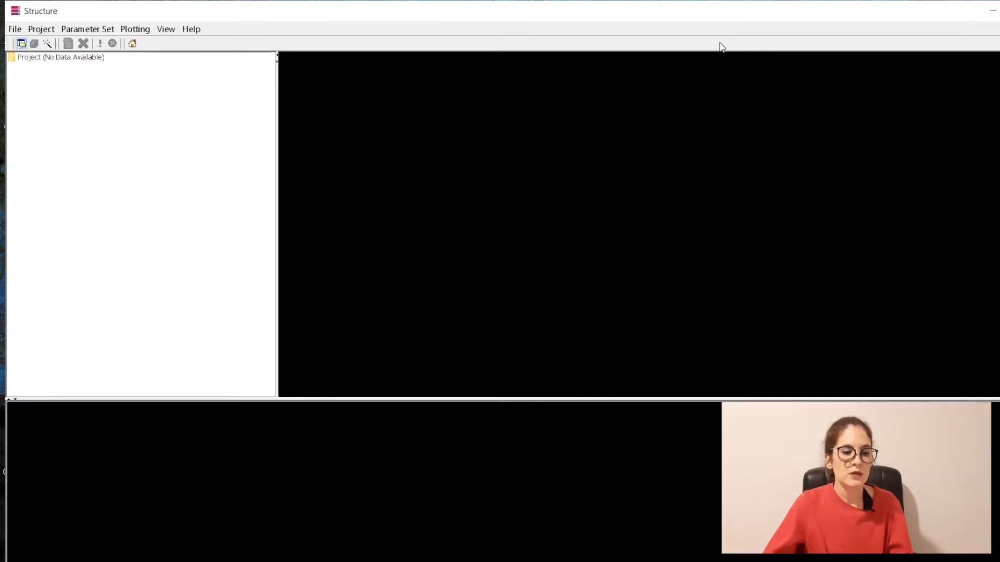
Step: Create a new project named EntendaGenetica with C:\Structure as its directory
left_click(19, 30)
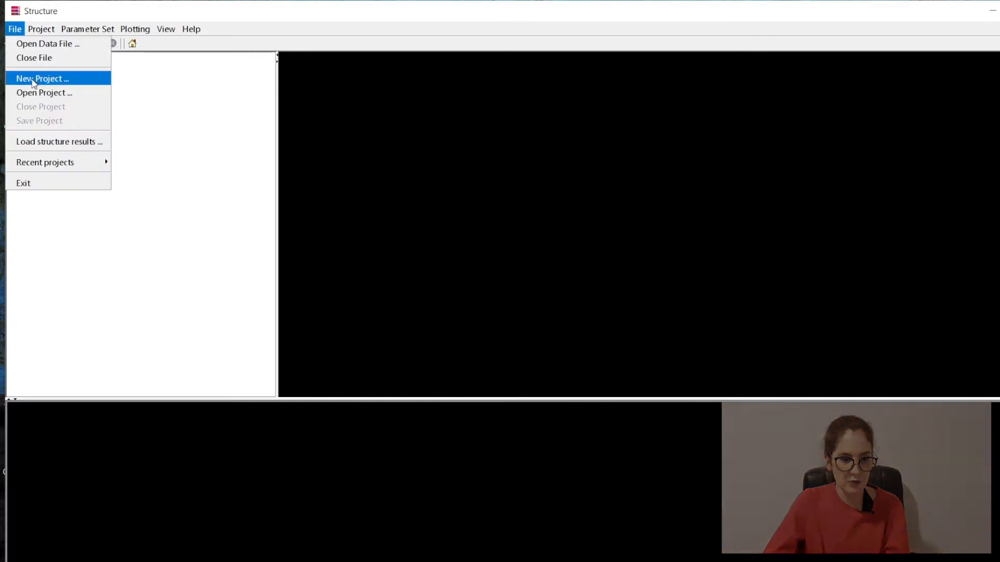
left_click(33, 81)
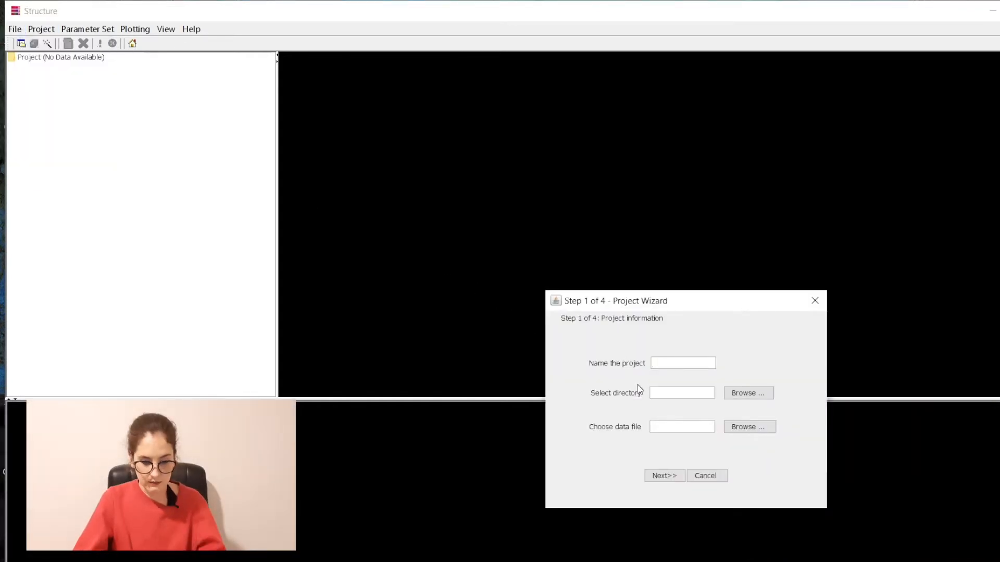
type("EntendaGenetica")
key("Tab")
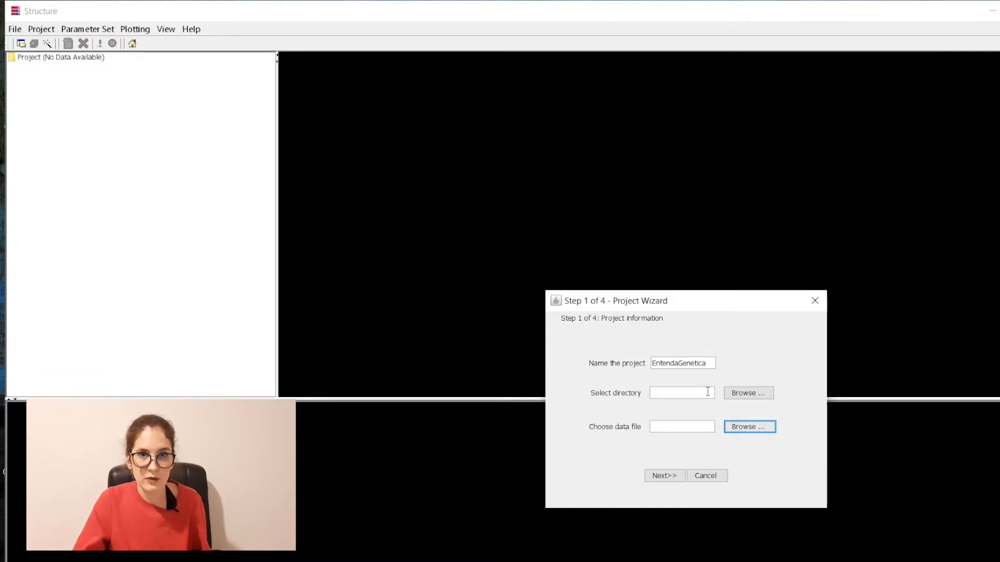
left_click(748, 393)
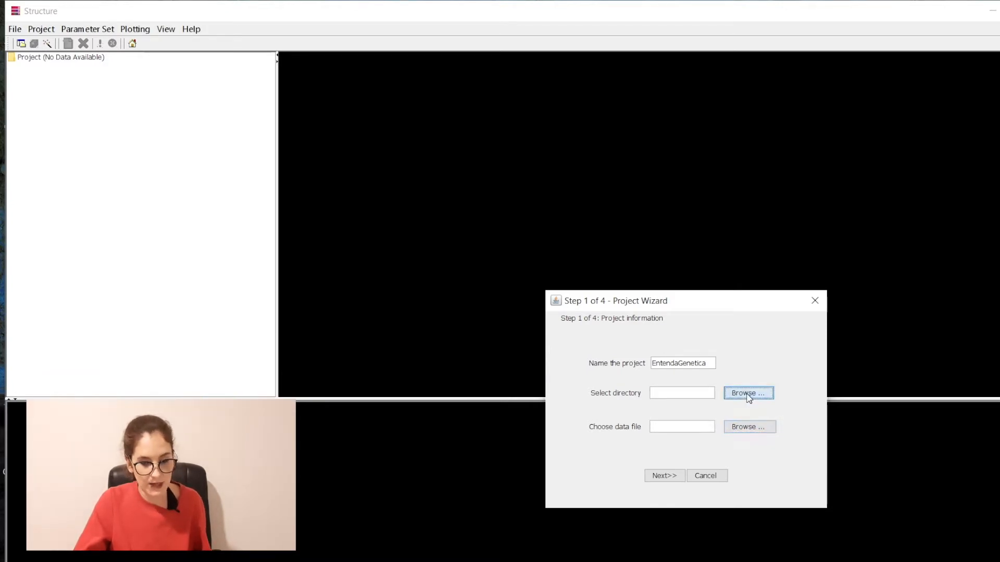
left_click(518, 464)
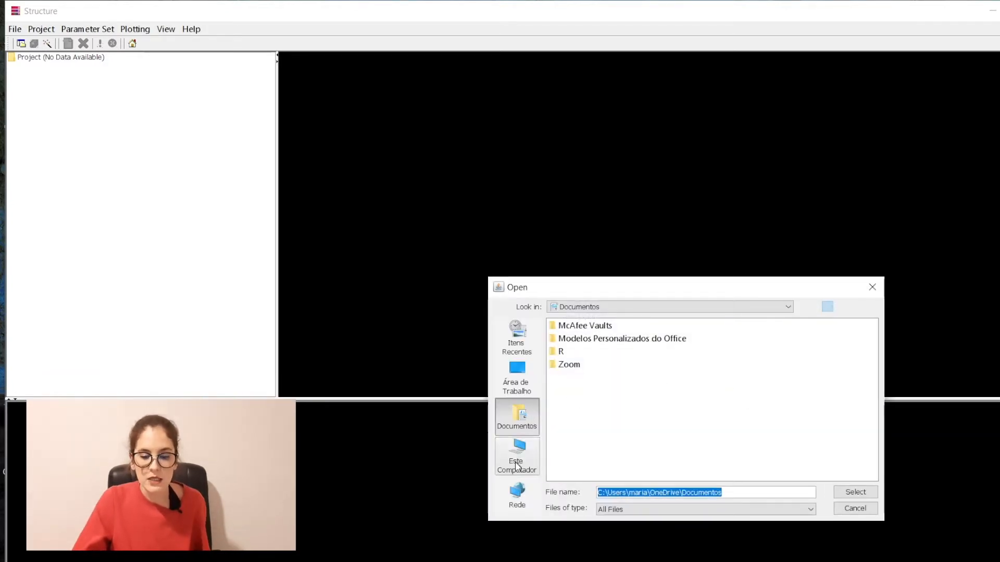
double_click(617, 327)
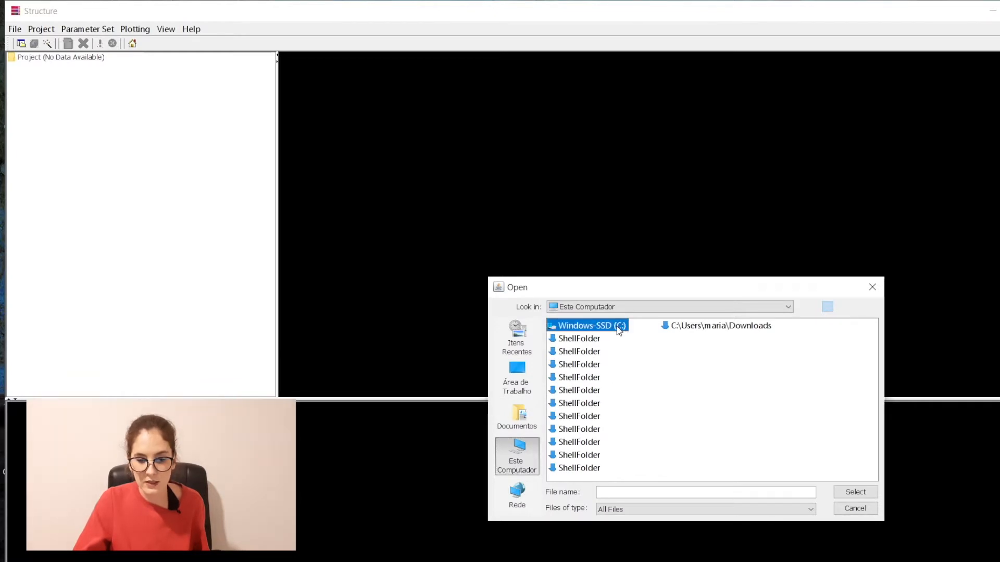
left_click(571, 379)
left_click(845, 493)
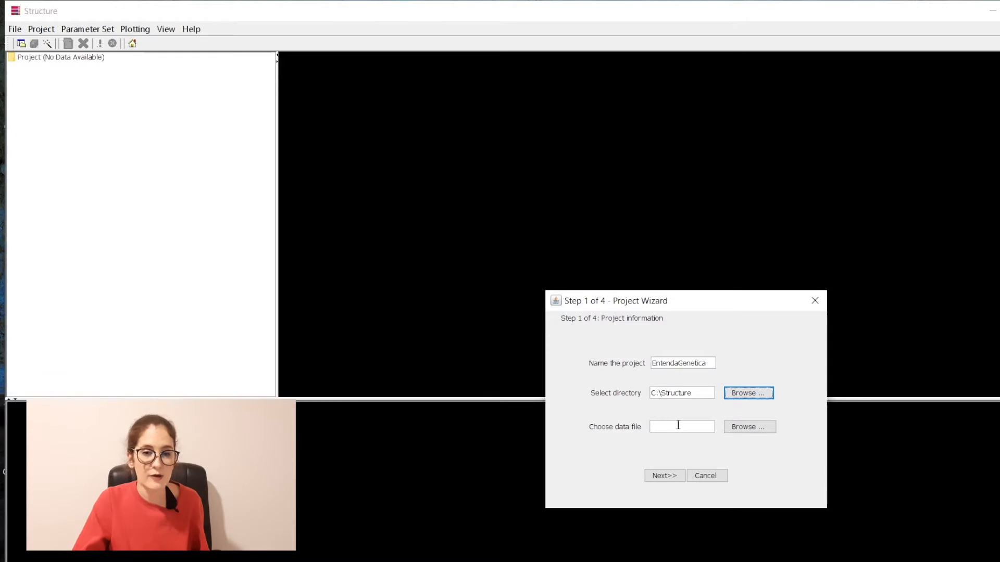
Step: Choose ModeloInput_Structure_SemPopFlag.txt from C:\Structure as the data file and advance to step 2
left_click(741, 433)
double_click(581, 377)
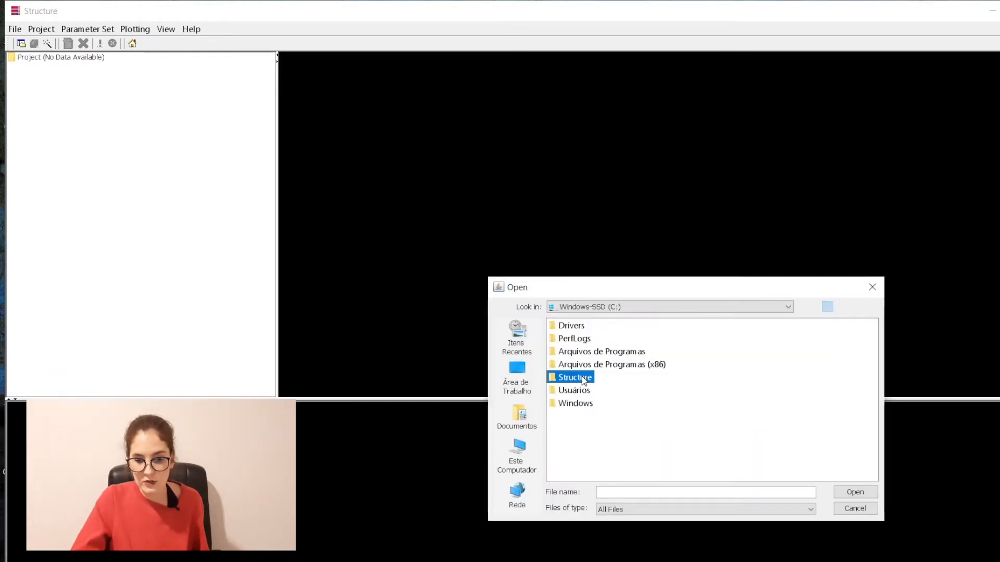
left_click(677, 343)
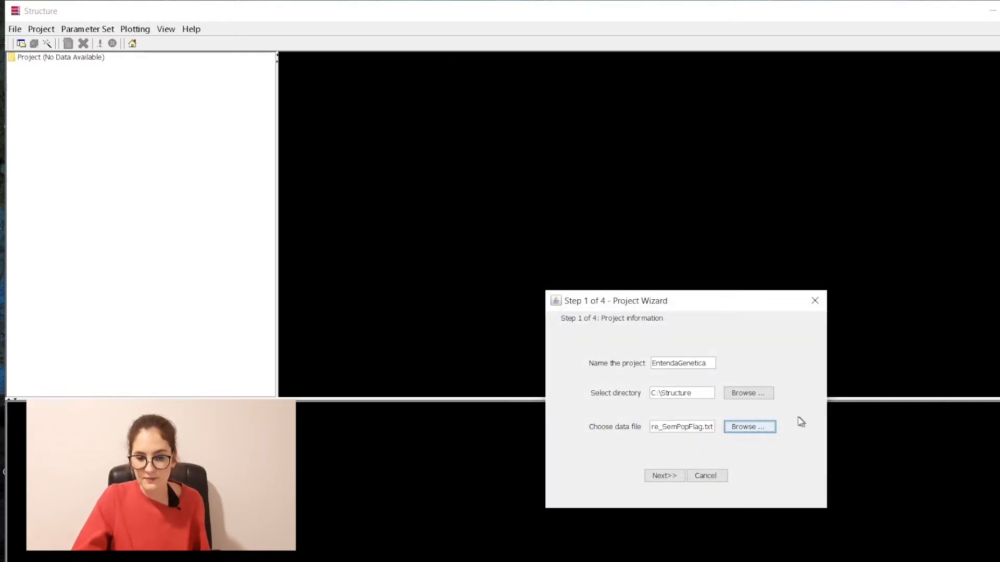
left_click(666, 477)
left_click(735, 346)
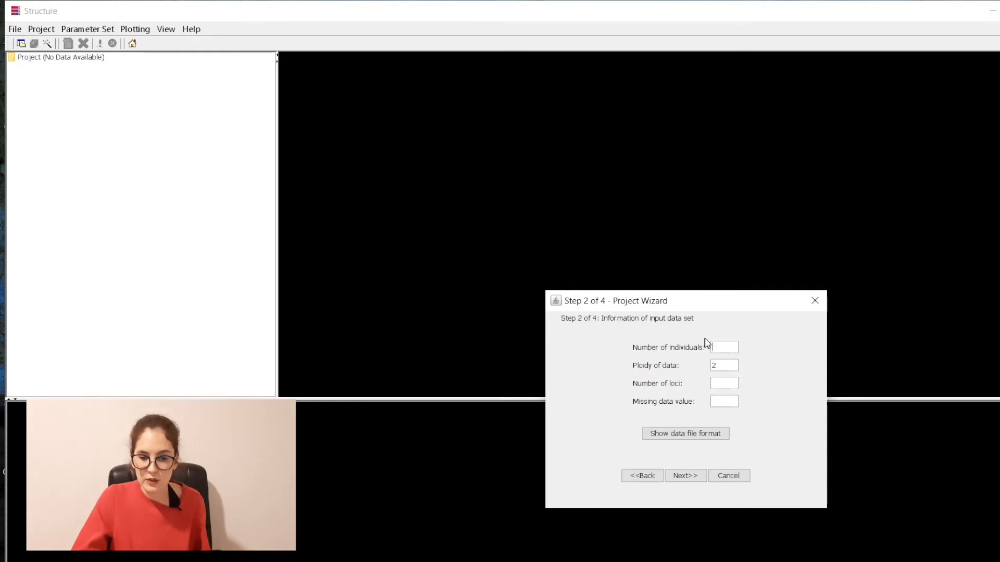
Step: Enter 179 individuals, 6 loci and -9 as the missing data value
type("179")
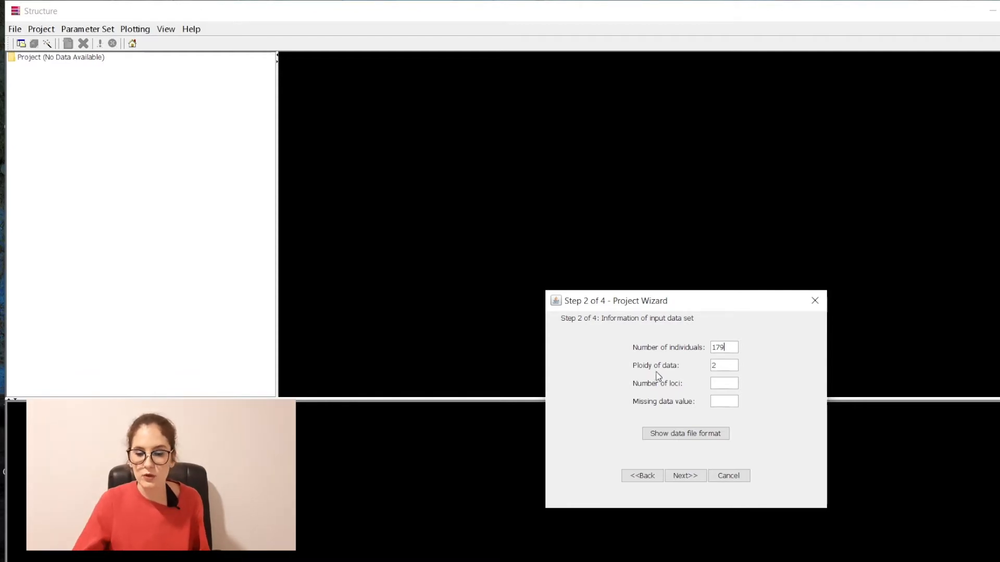
left_click(713, 383)
type("19")
left_click_drag(721, 383, 705, 387)
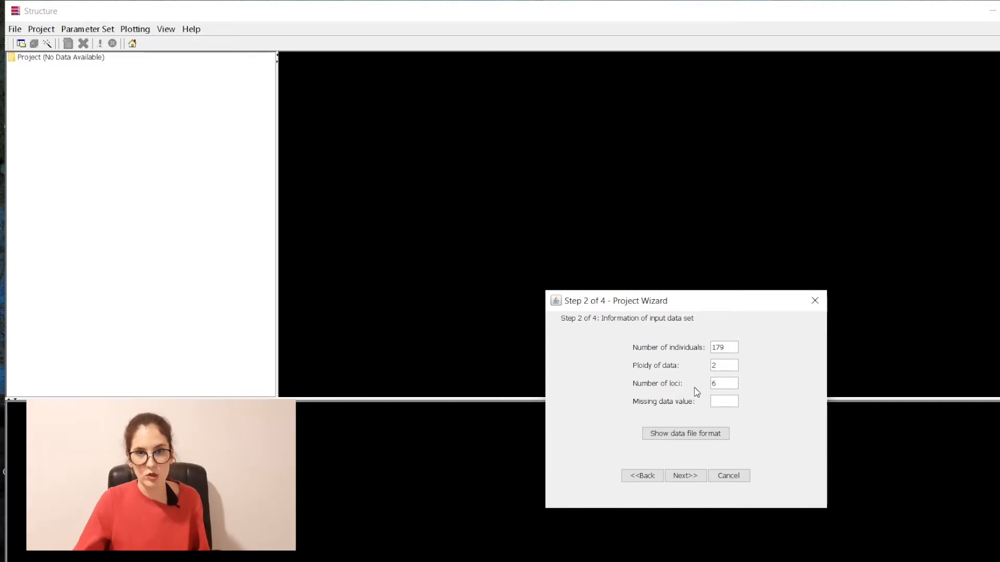
left_click(731, 403)
type("-9")
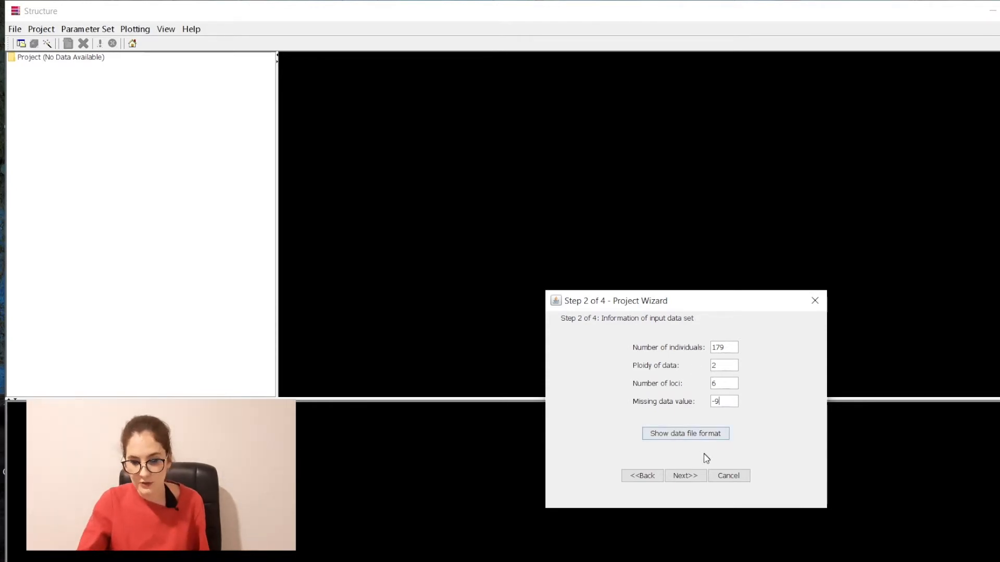
Step: Advance the wizard to step 3, the input data format page
left_click(696, 477)
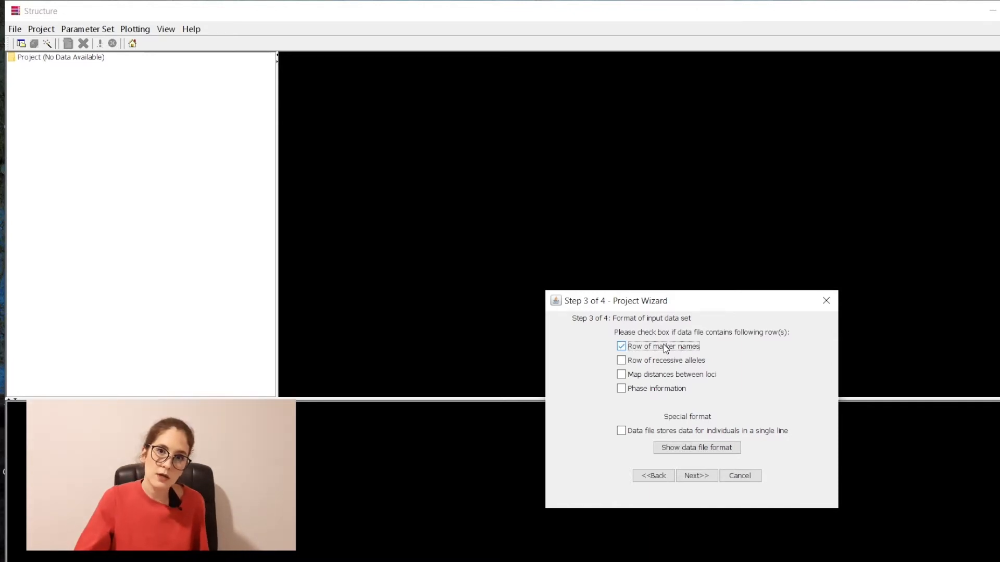
Step: Tick Row of marker names, leave the single-line option off, and continue to step 4
left_click(665, 348)
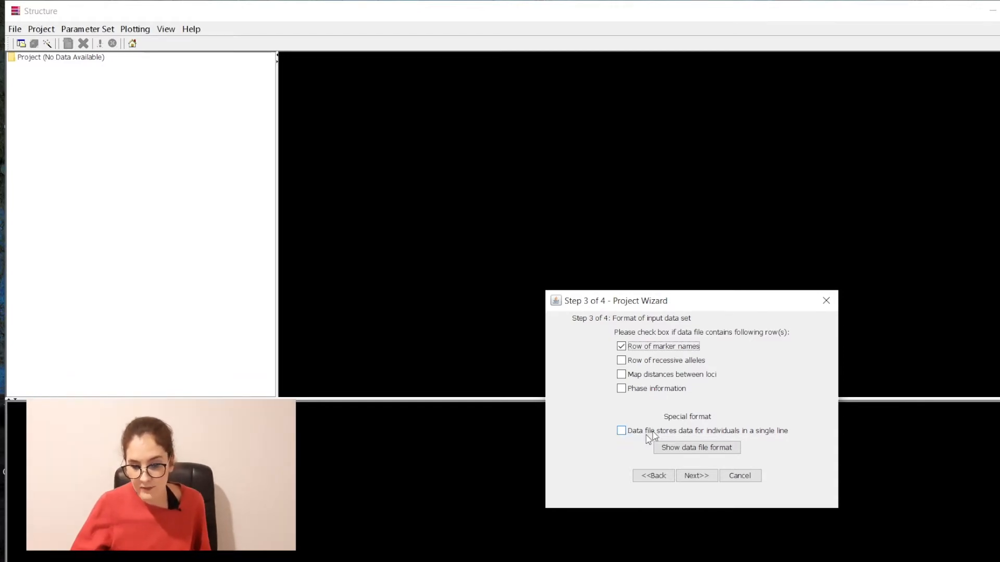
left_click(620, 432)
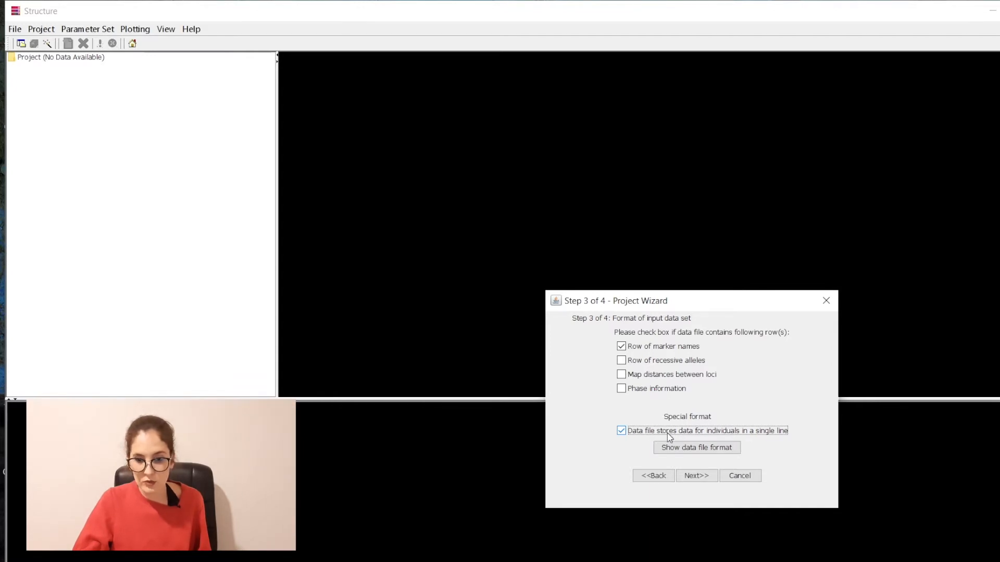
left_click(759, 433)
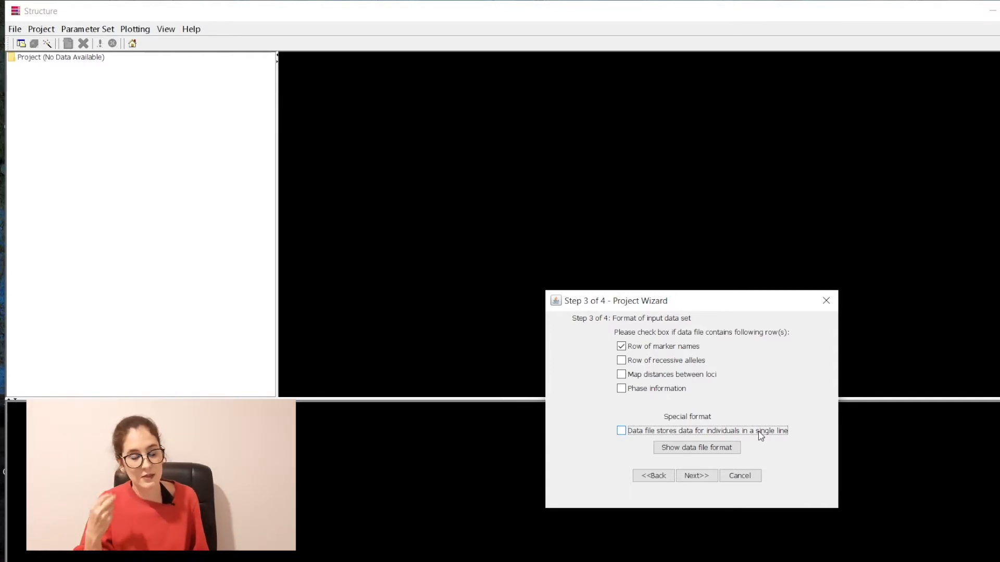
left_click(696, 476)
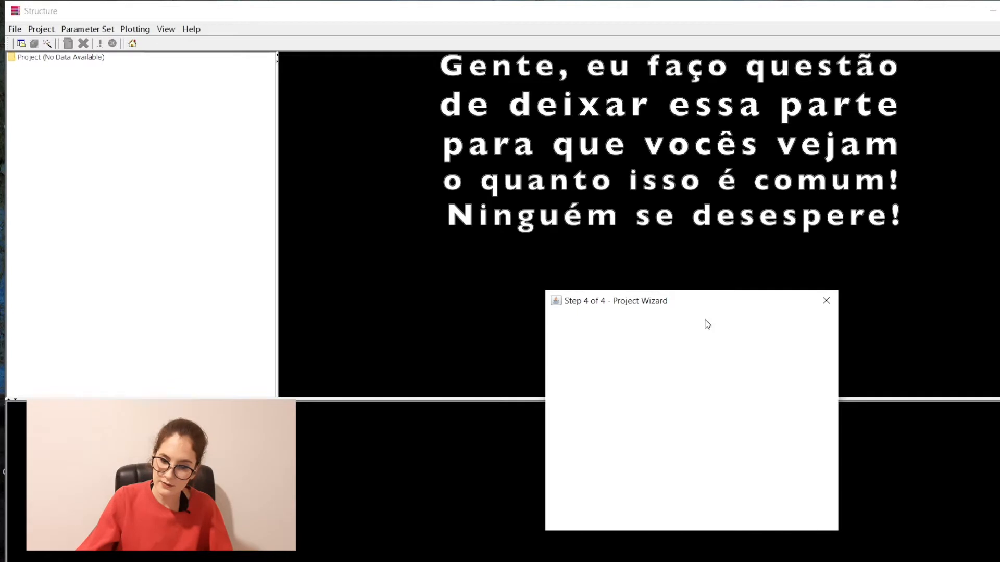
Step: Move the blank step 4 wizard window aside and close it
left_click_drag(588, 302, 470, 162)
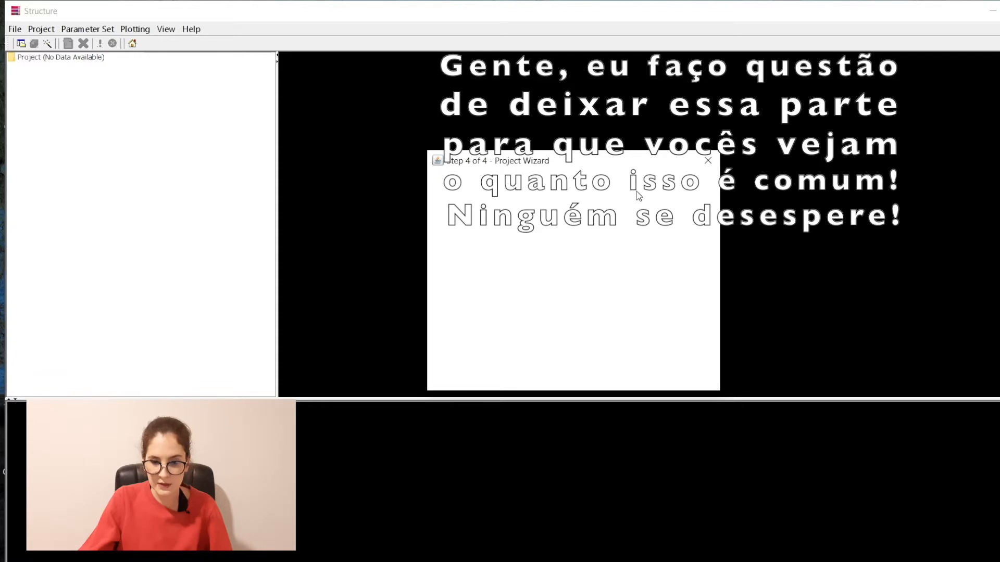
left_click(707, 161)
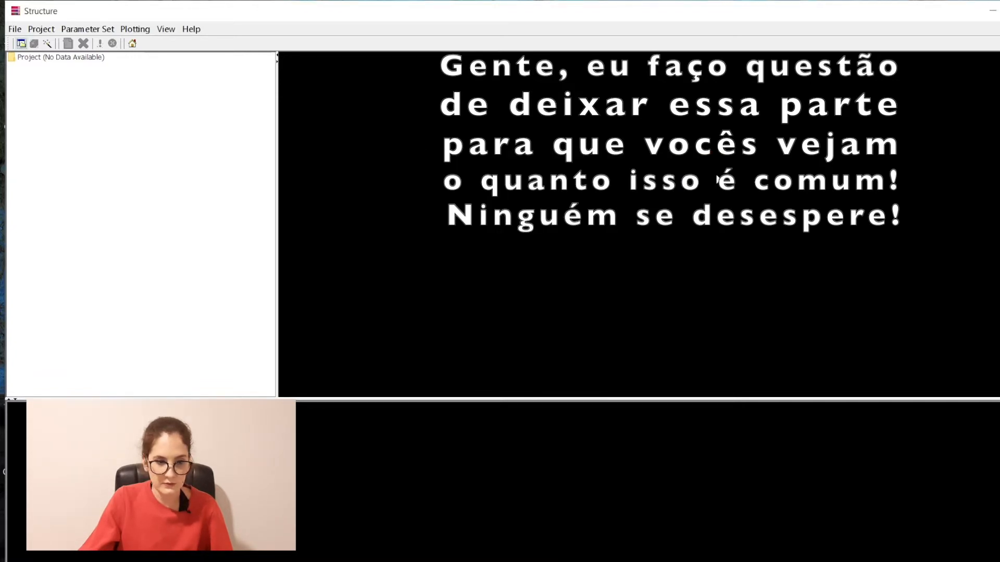
left_click(15, 28)
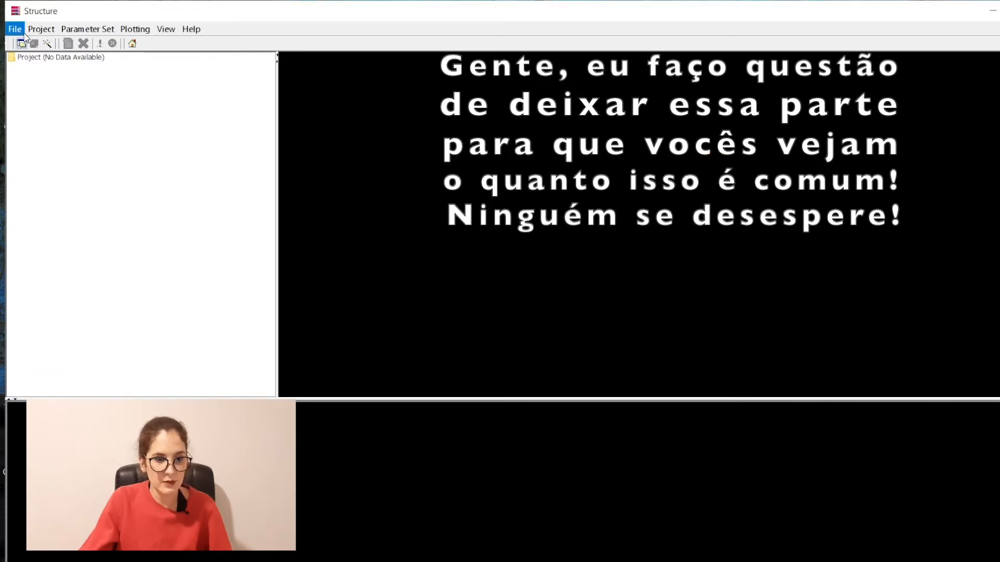
Step: Start a new project named EntendaGenetica in the C:\Structure directory
left_click(34, 79)
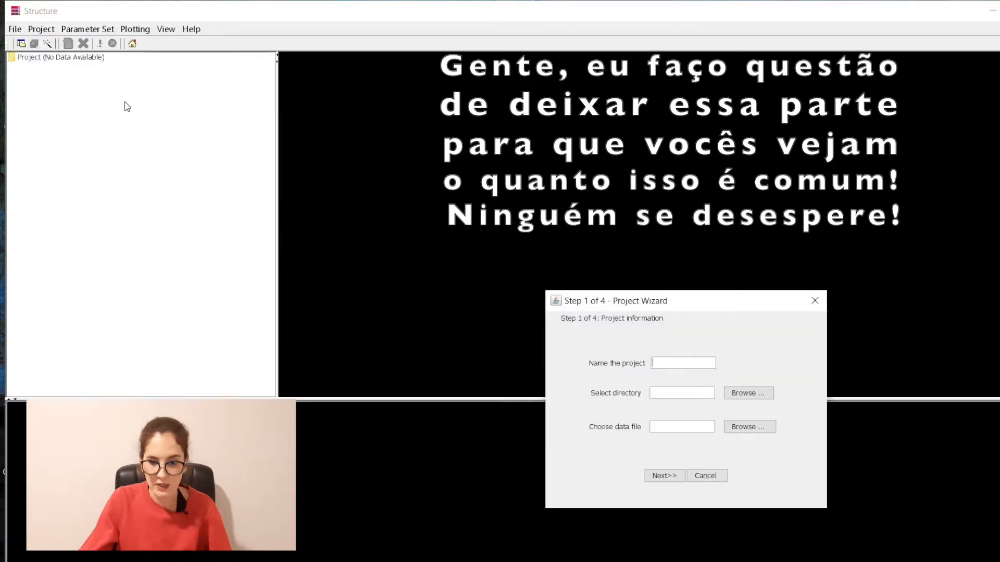
type("Entenda")
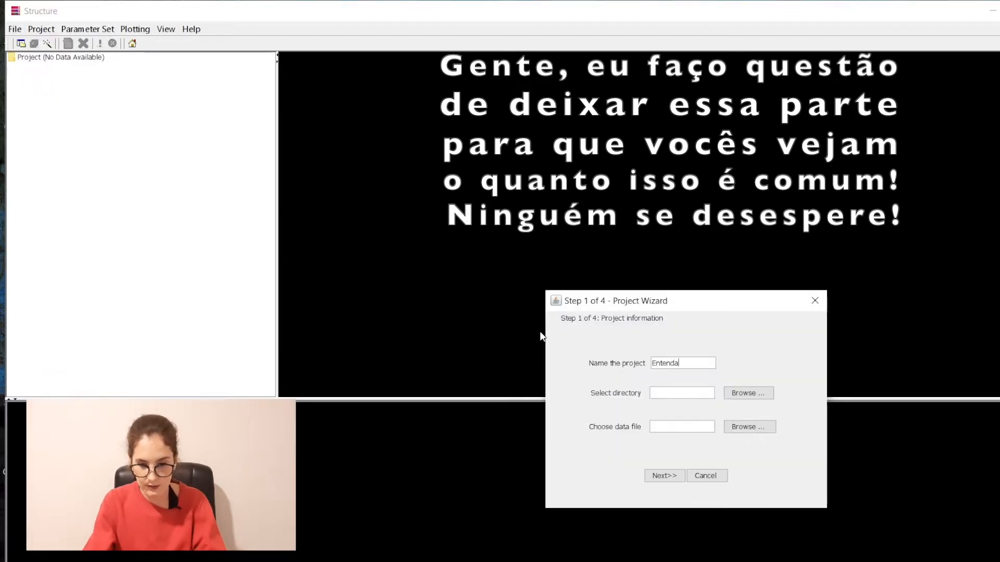
type("Genetica")
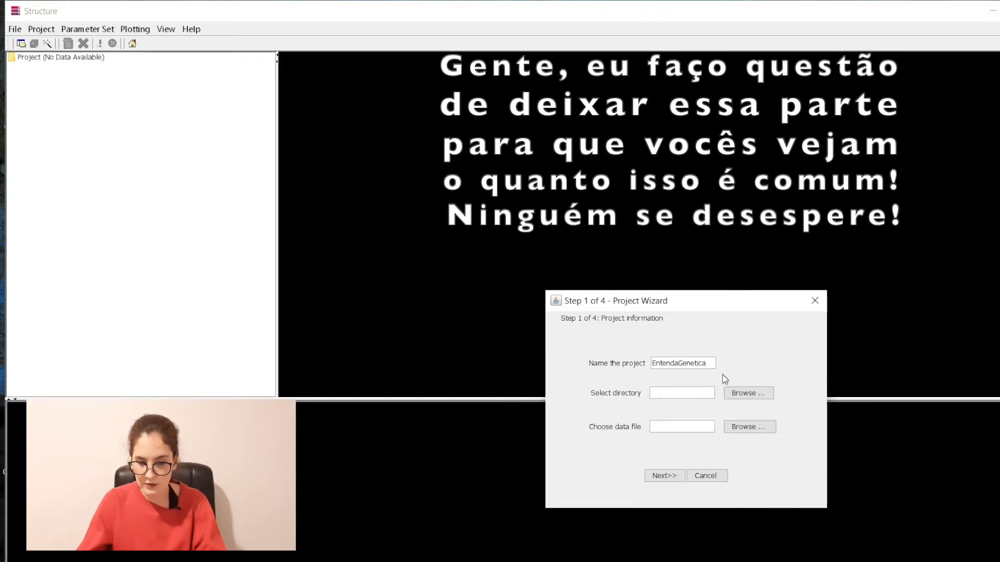
left_click(748, 393)
left_click(517, 454)
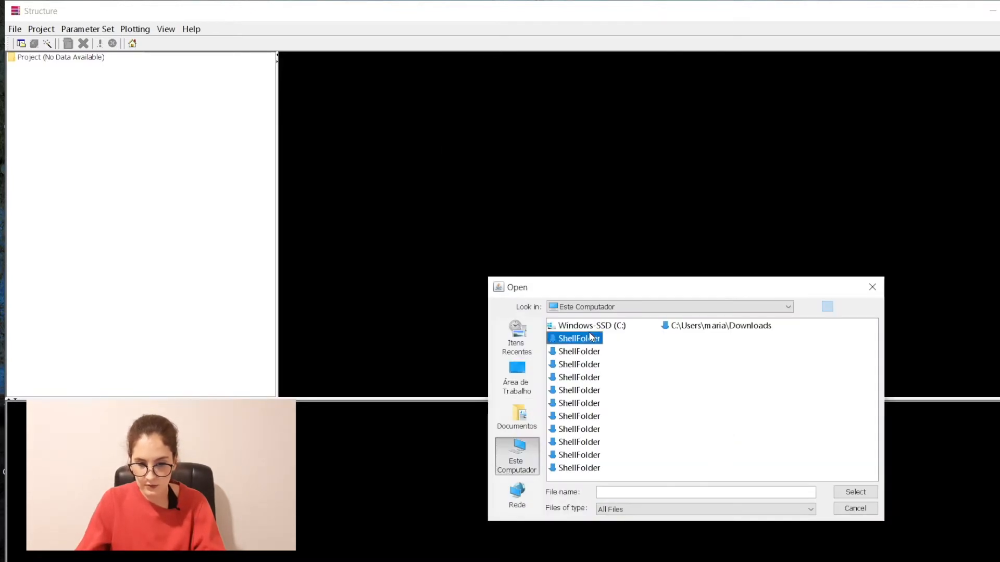
double_click(587, 327)
double_click(580, 381)
left_click(855, 492)
Step: Select ModeloInput_Structure_SemPopFlag as the data file and advance to step 2
left_click(748, 426)
double_click(578, 378)
left_click(625, 339)
left_click(852, 490)
left_click(664, 476)
Step: Enter 179 individuals, 6 loci and -9 missing value, with marker-name row and single-line data
type("1")
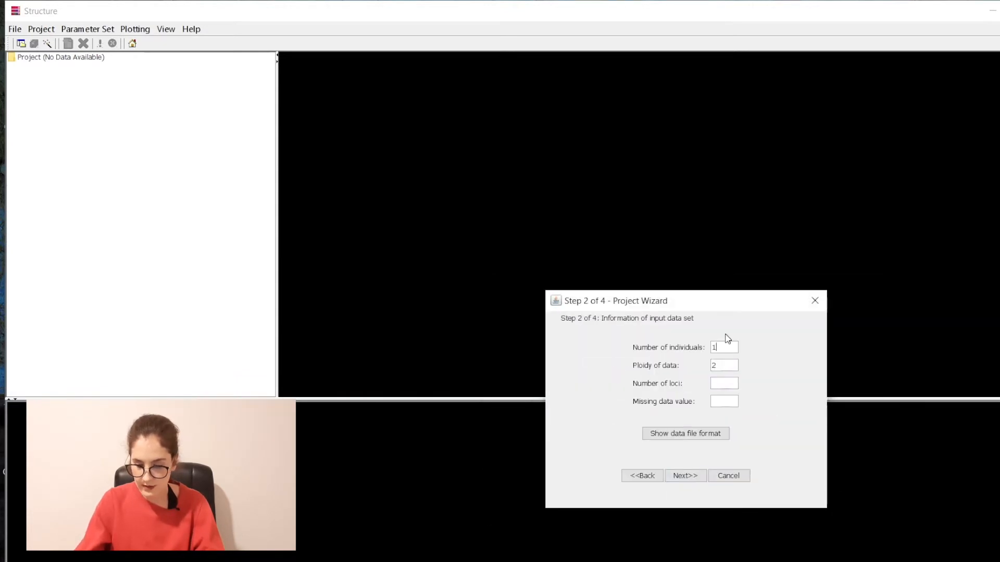
type("796")
left_click(738, 400)
type("-9")
left_click(684, 476)
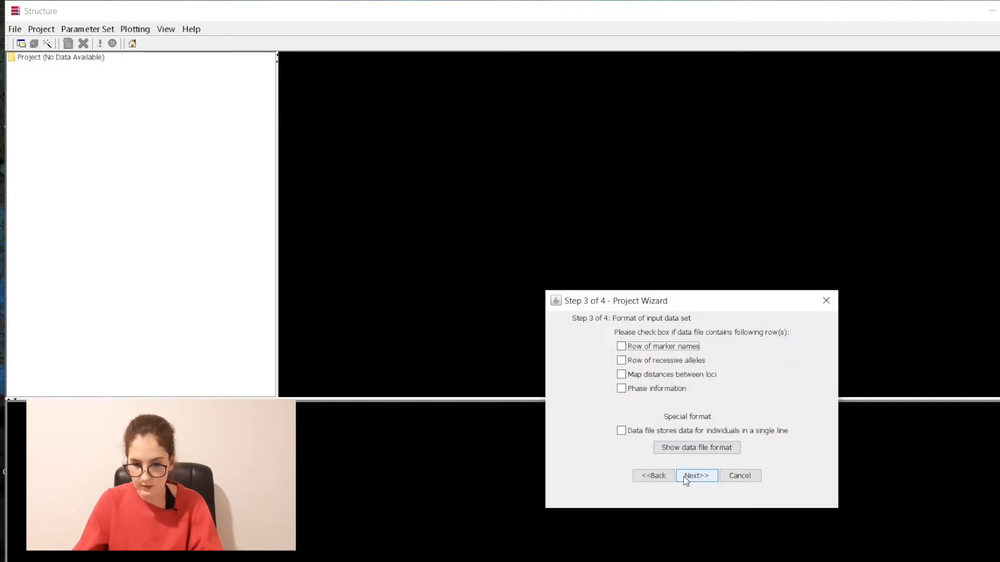
left_click(686, 348)
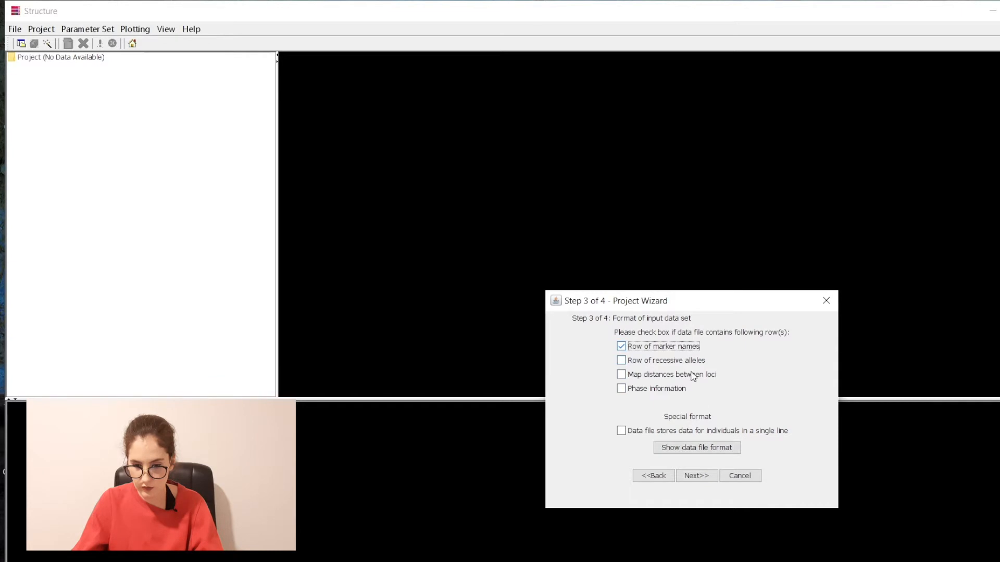
left_click(621, 431)
left_click(695, 476)
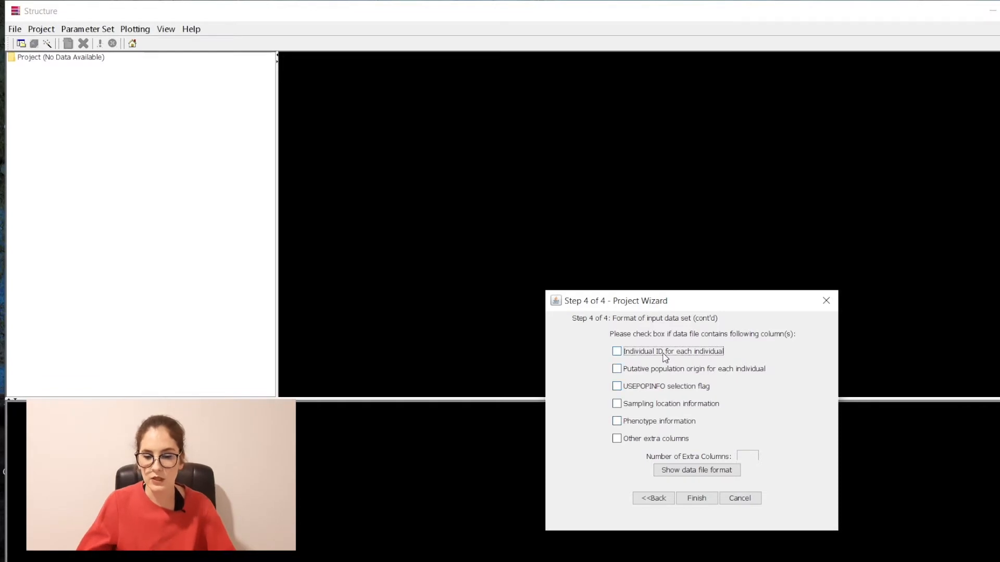
Step: Keep only the individual ID and population origin columns checked, then finish the wizard
left_click(617, 352)
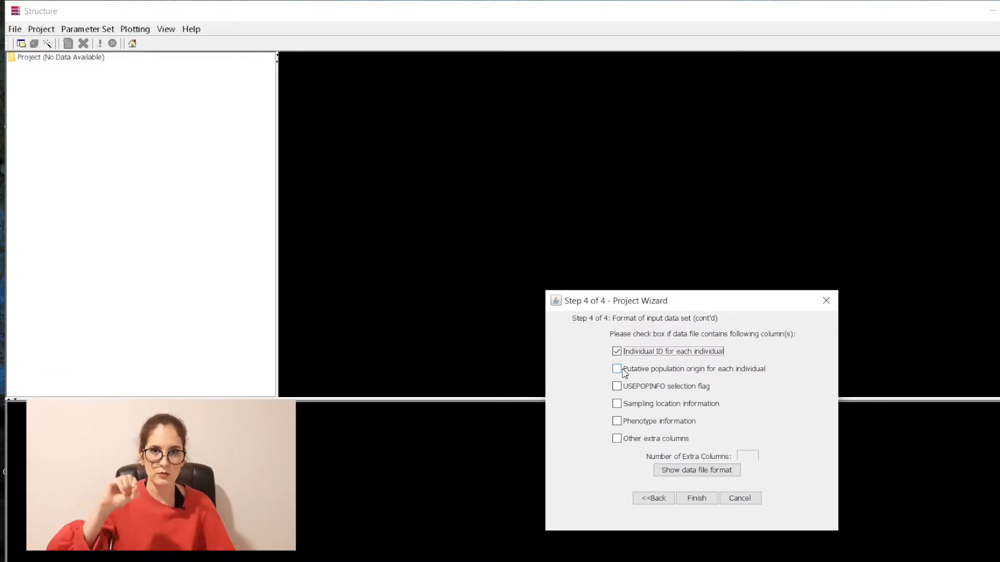
left_click(624, 372)
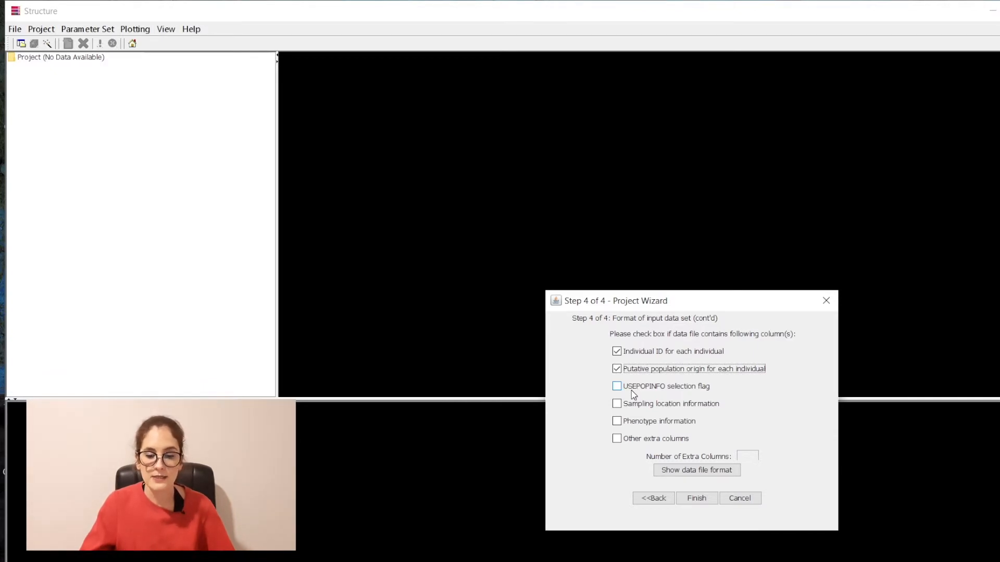
left_click(633, 395)
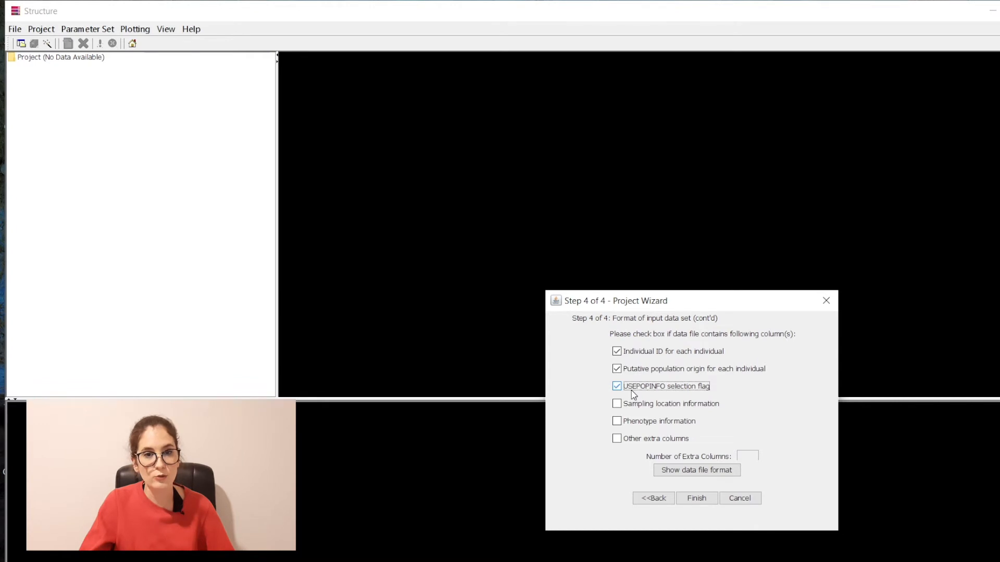
left_click(633, 394)
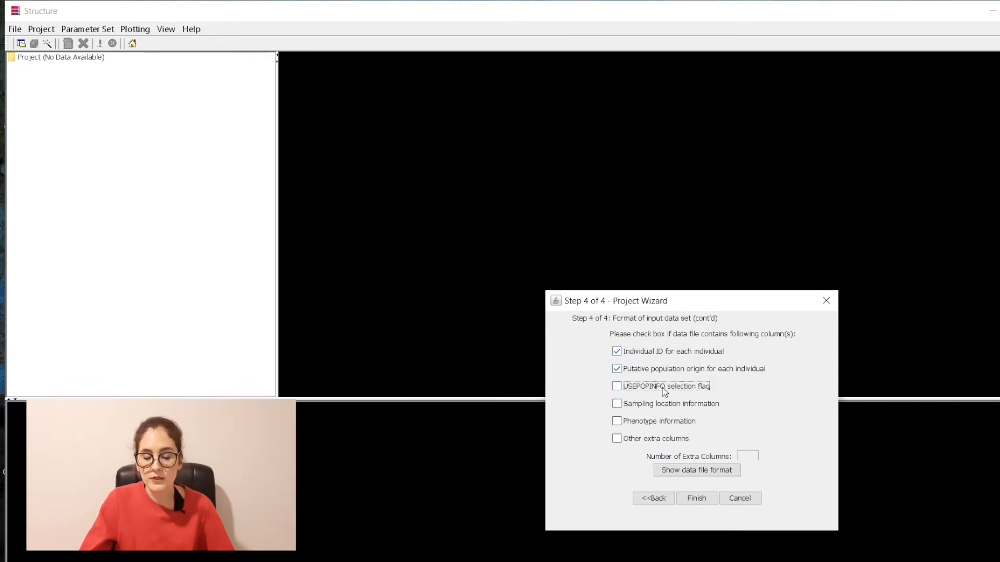
left_click(663, 390)
left_click(646, 403)
left_click(635, 423)
left_click(636, 442)
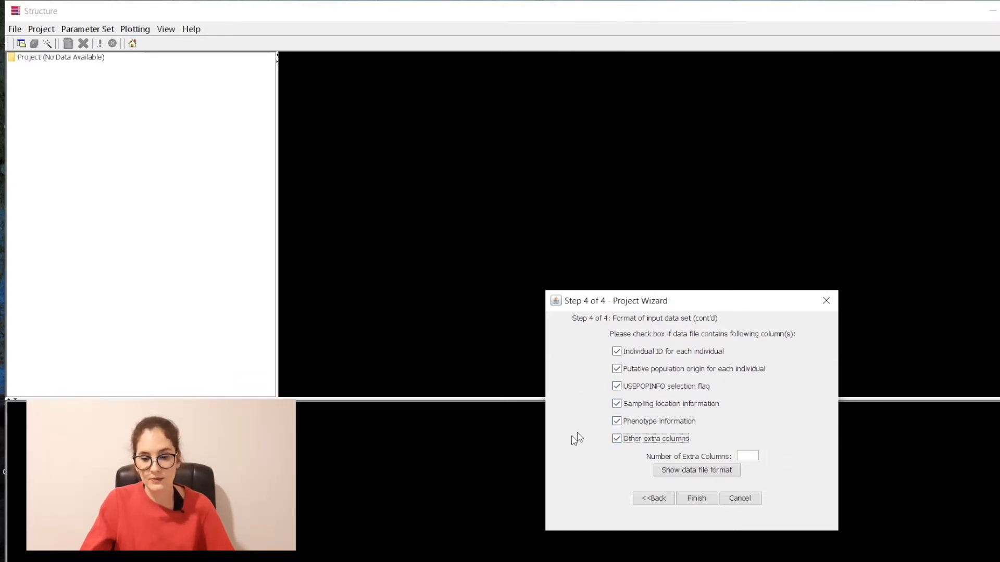
left_click(627, 444)
left_click(623, 425)
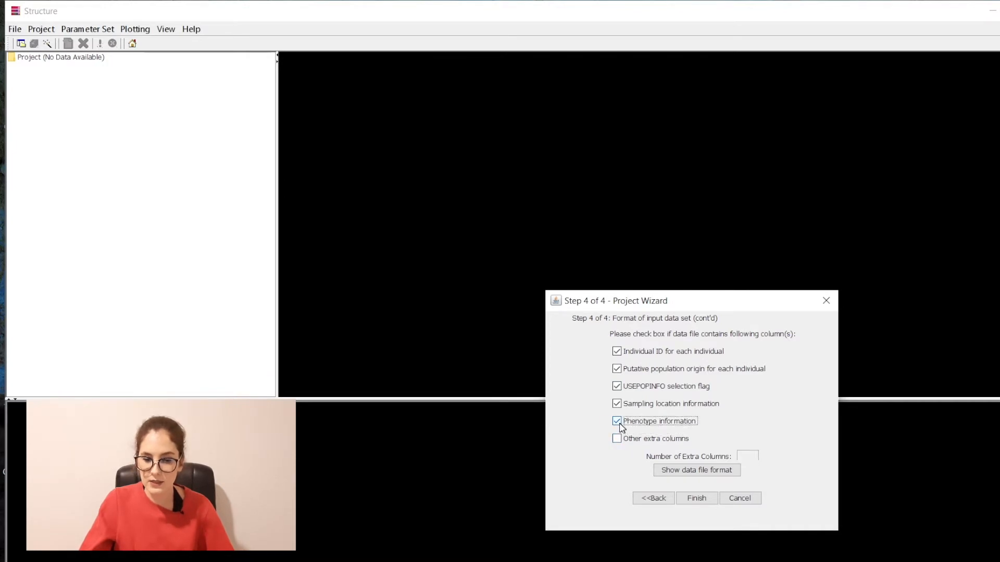
left_click(621, 407)
left_click(619, 388)
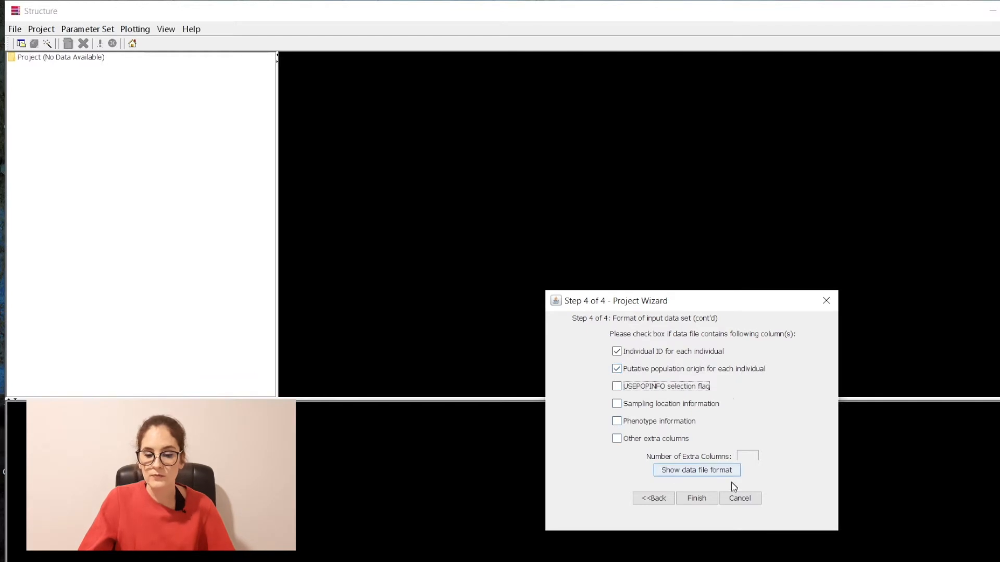
left_click(707, 500)
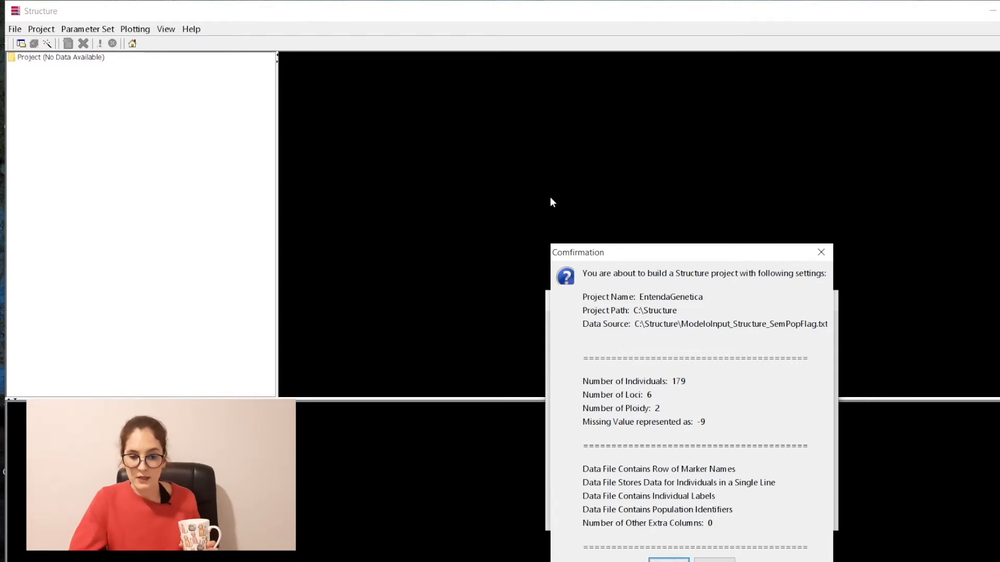
Step: Review the confirmation summary and proceed to build the EntendaGenetica project
left_click_drag(603, 252, 569, 157)
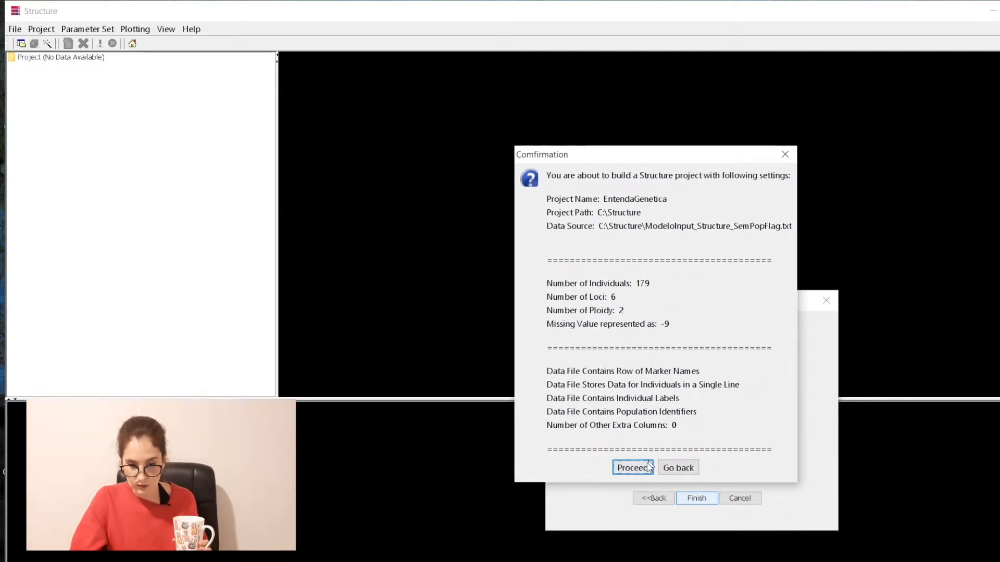
left_click(632, 467)
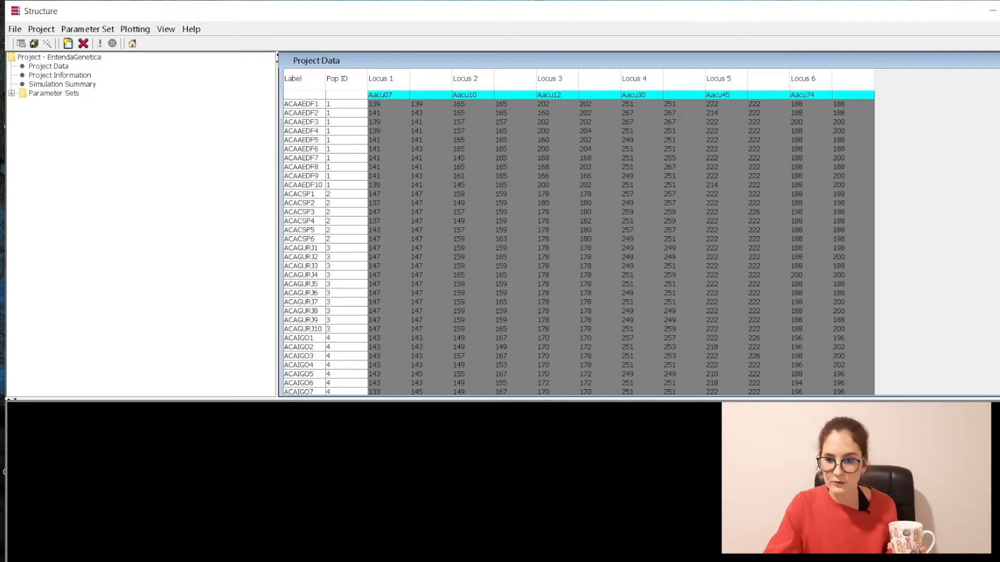
double_click(323, 64)
left_click(607, 62)
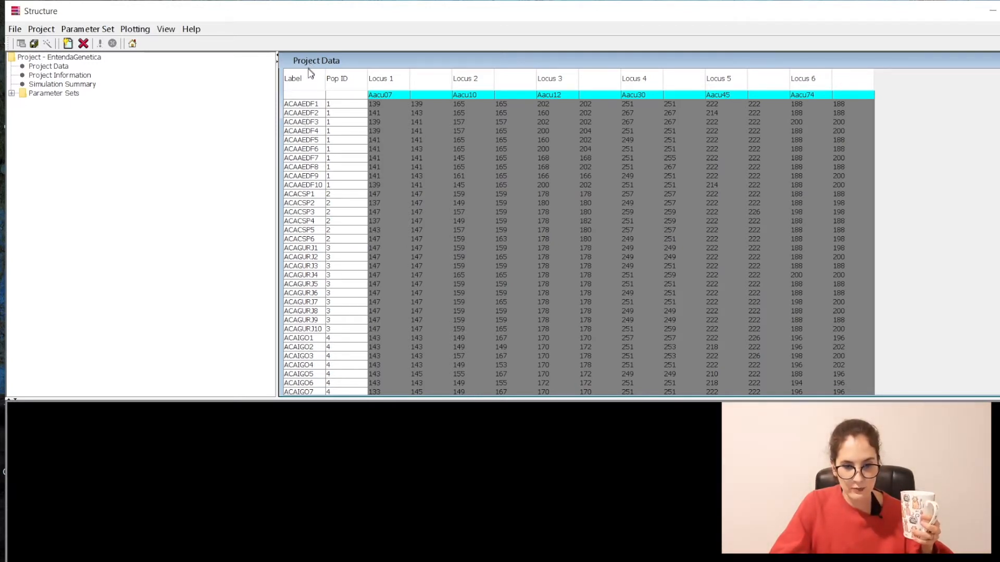
left_click(309, 113)
left_click_drag(308, 151, 302, 177)
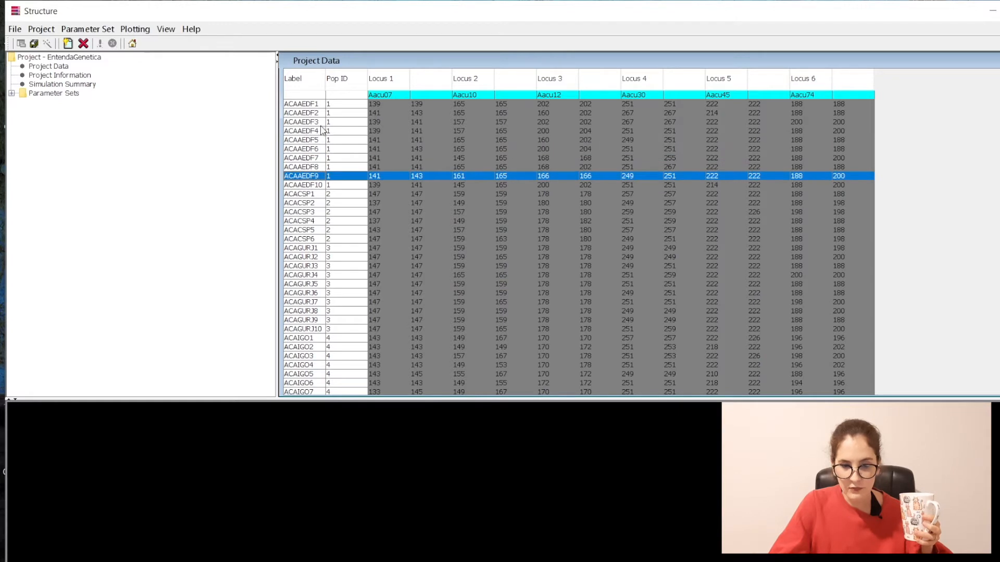
left_click(334, 105)
left_click_drag(338, 124, 330, 368)
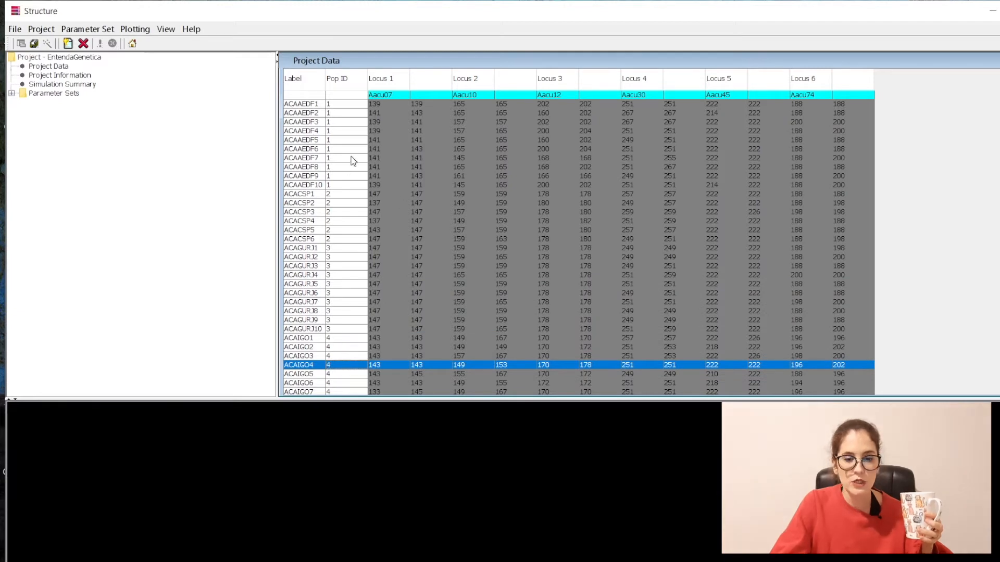
left_click(395, 95)
left_click(393, 105)
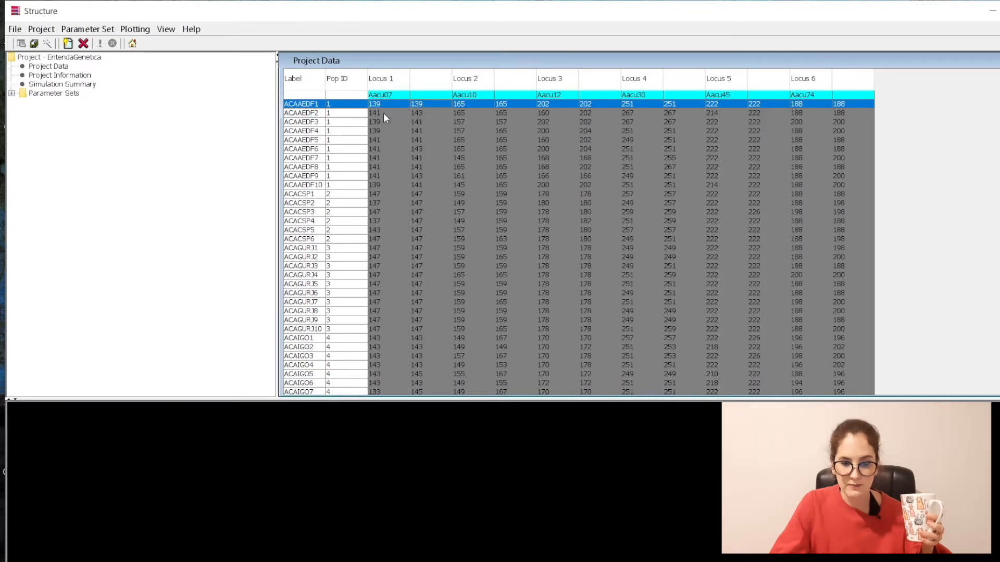
left_click(418, 114)
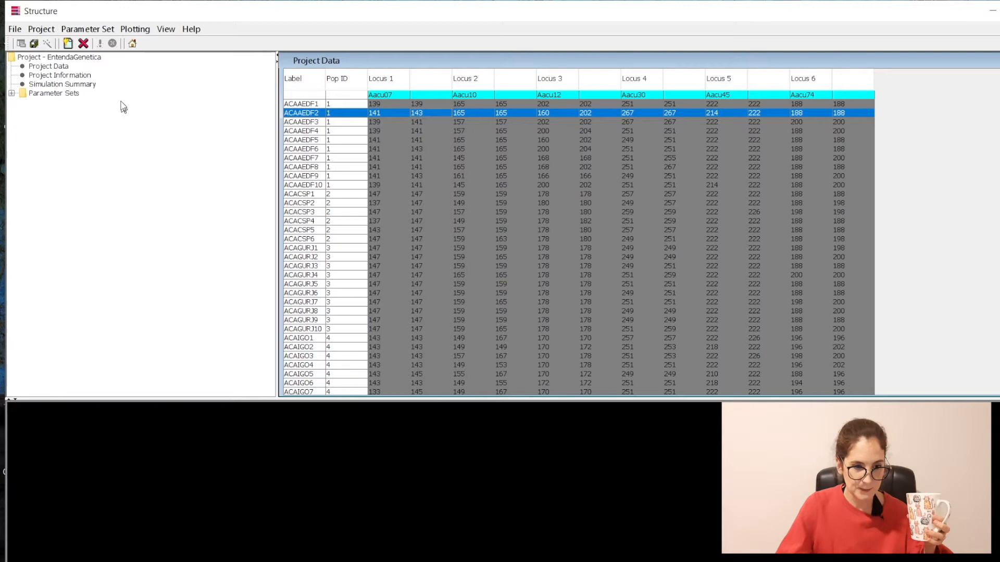
left_click(86, 29)
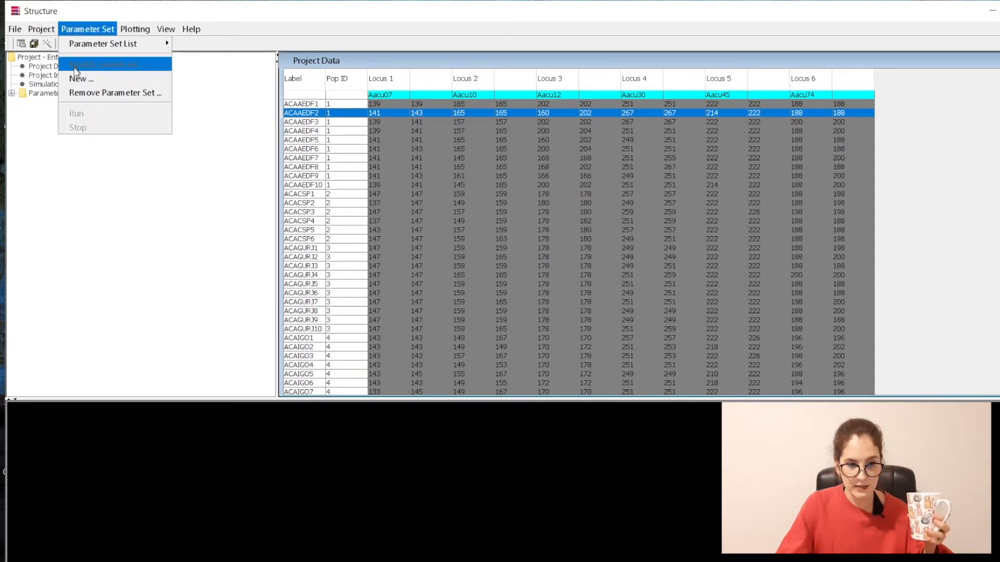
Step: Start a new parameter set and place the cursor in the burn-in length field
left_click(77, 79)
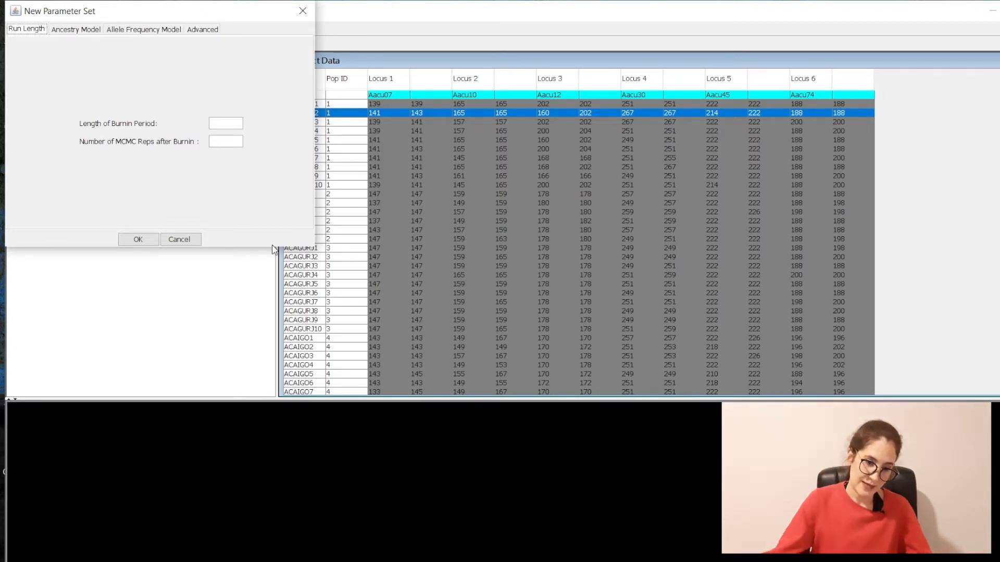
left_click(228, 122)
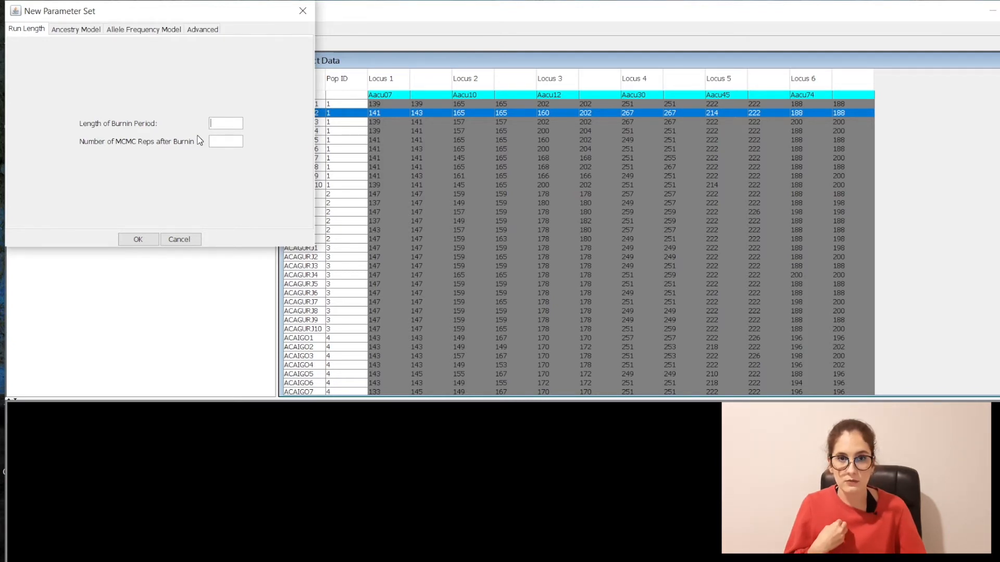
Step: Set burn-in to 1000 and MCMC reps to 1000, and keep the admixture ancestry model
type("1000")
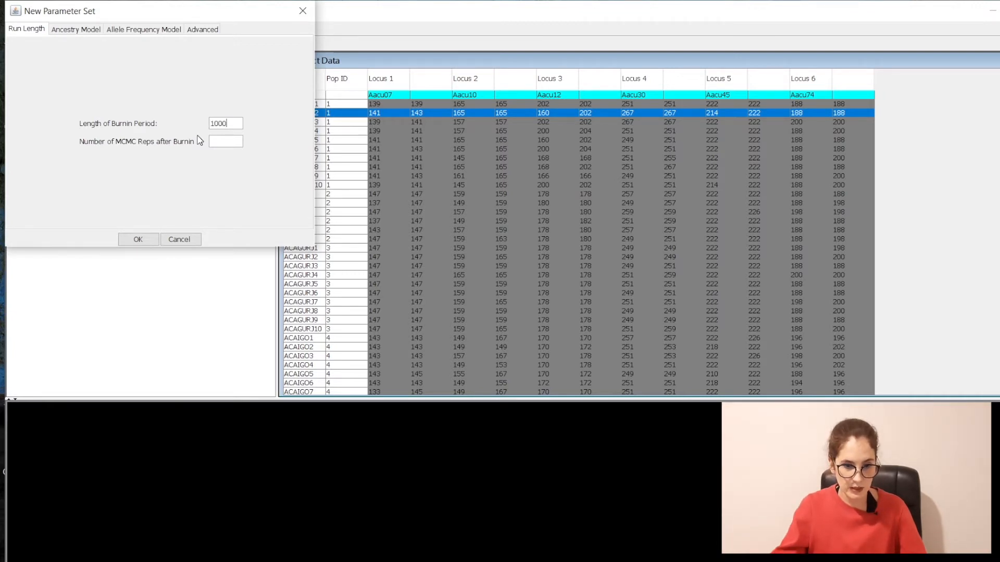
left_click(233, 139)
type("1000")
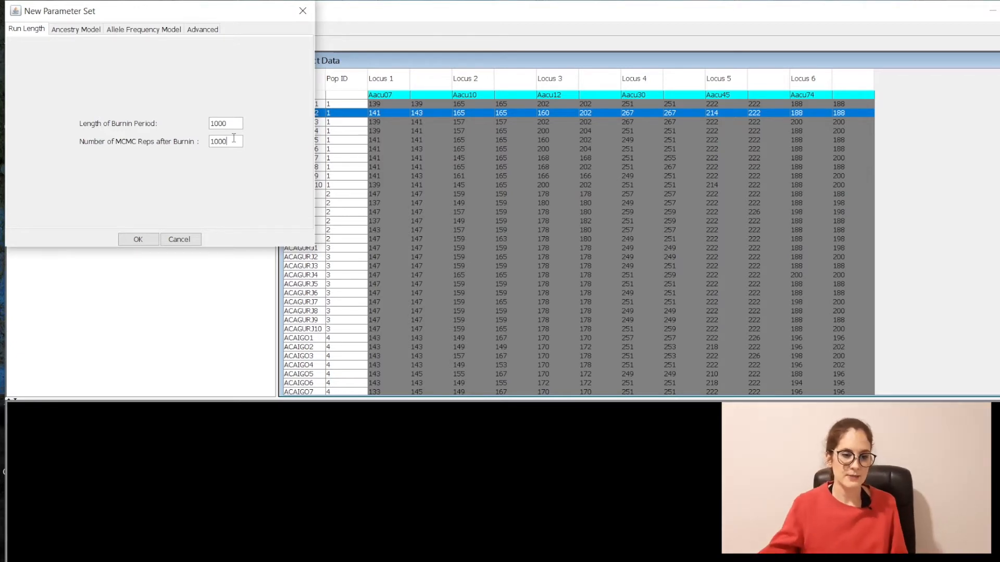
left_click(68, 33)
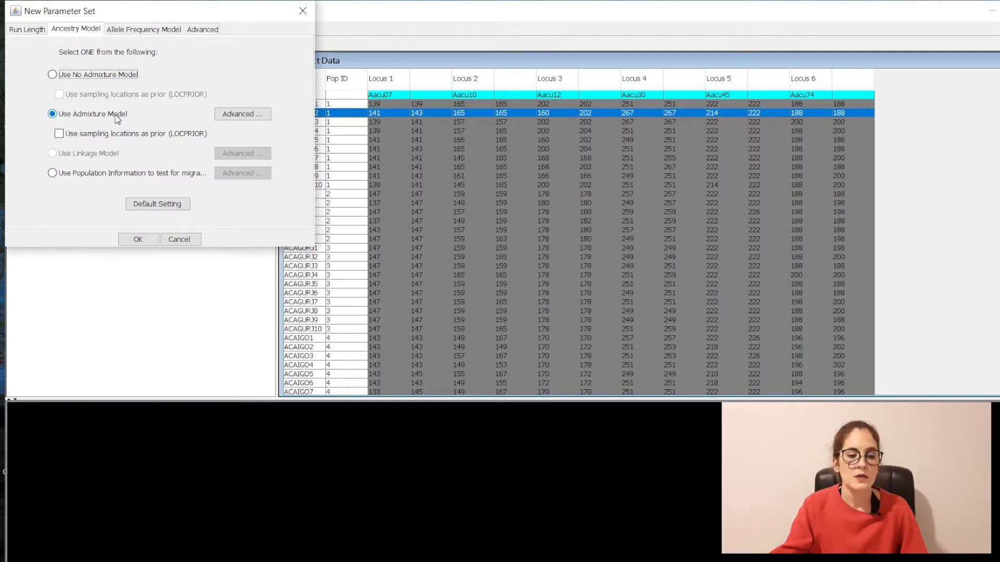
Step: Keep correlated allele frequencies, turn on Print Q-hat, and accept the parameter set settings
left_click(136, 31)
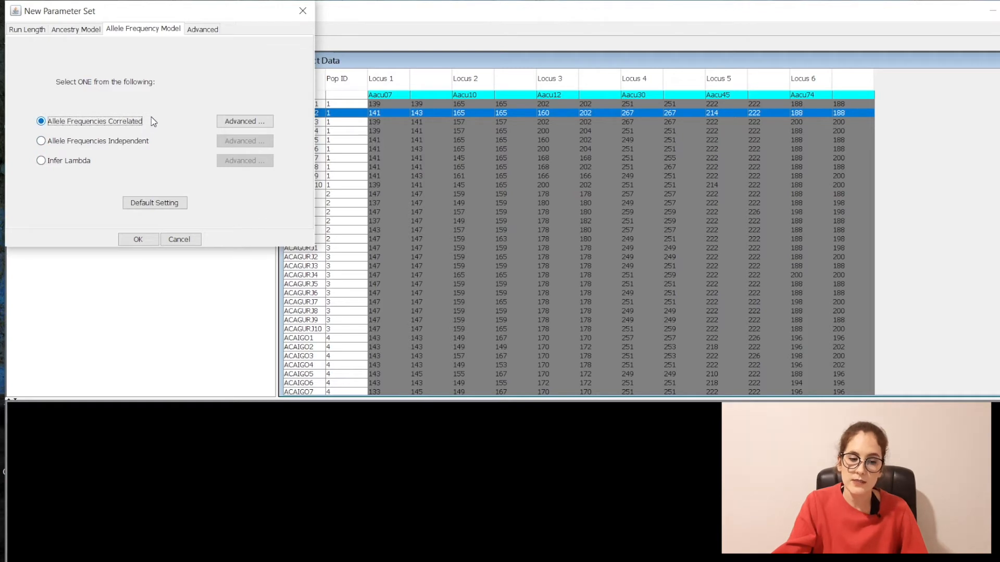
left_click(205, 30)
left_click(15, 170)
left_click(139, 240)
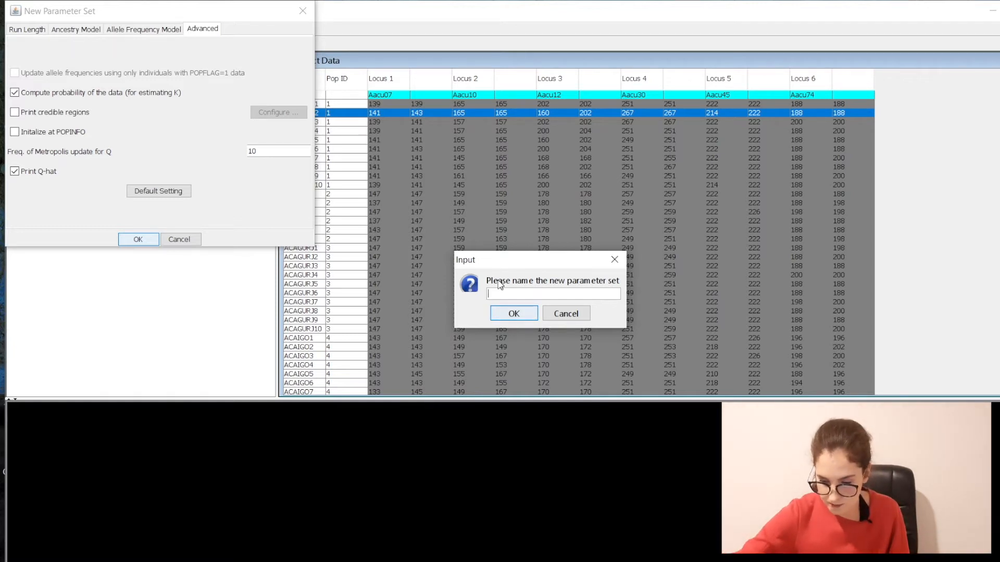
Step: Name the new parameter set 'Entendageneticamaravigold' and create it
type("Entendageneticamar")
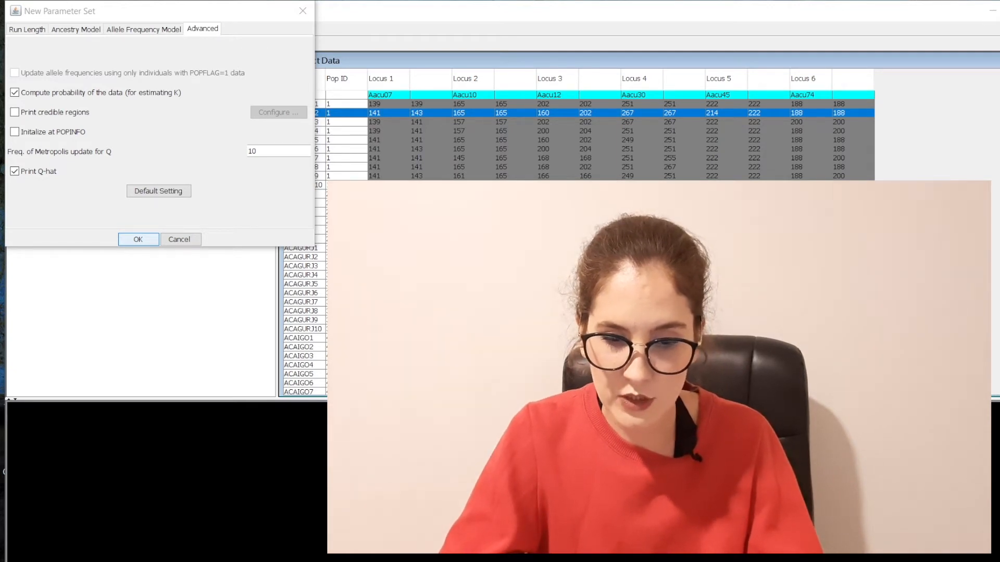
key("Return")
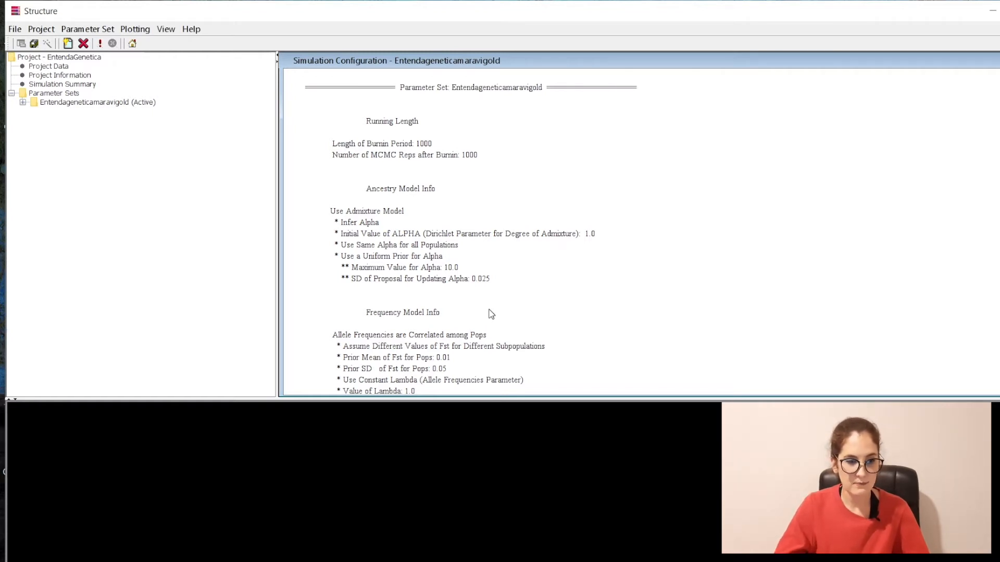
Step: Browse from the Project menu to the Parameter Set menu to reveal Run
left_click(46, 32)
mouse_move(69, 32)
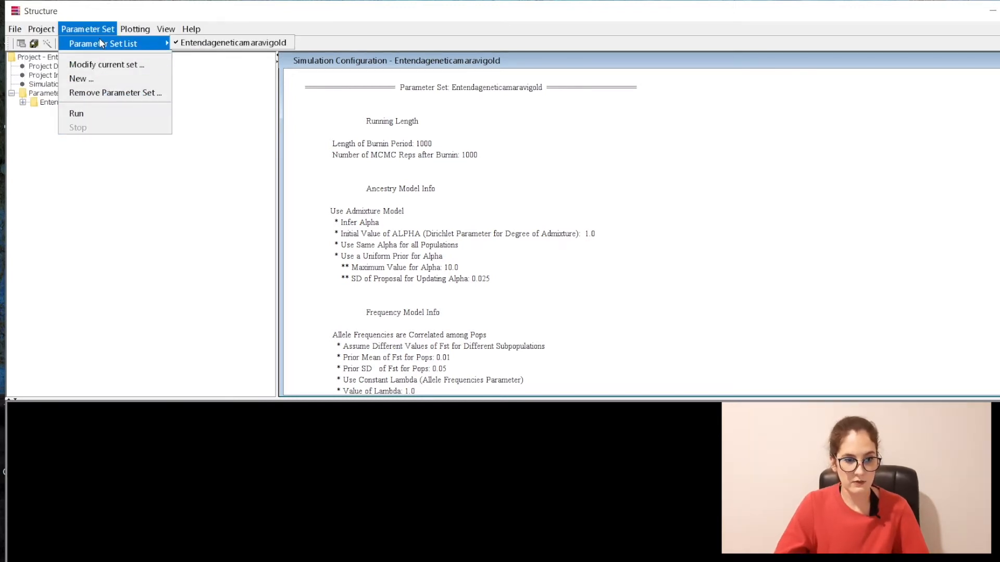
Step: Run the active parameter set with 10 populations assumed (K=10)
left_click(95, 111)
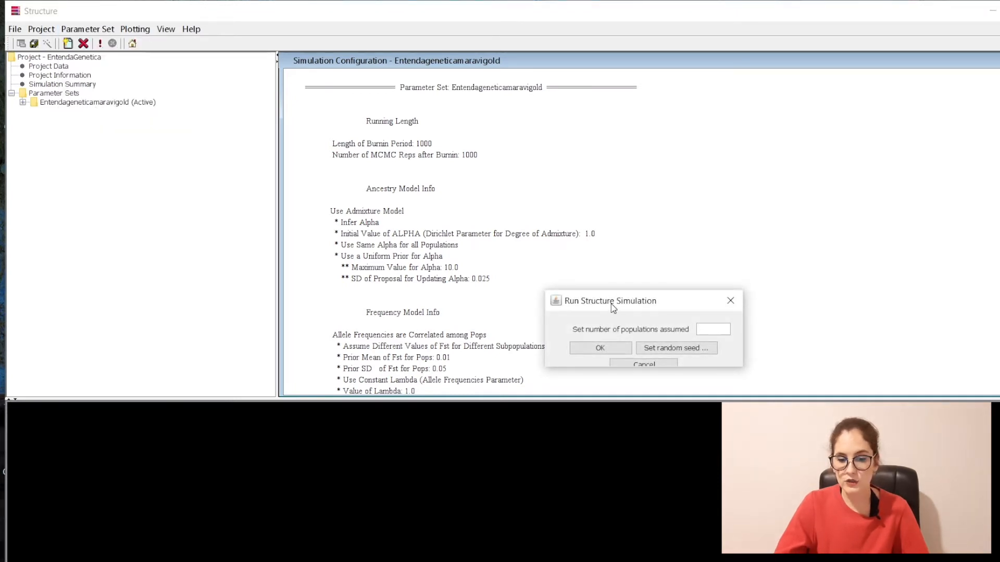
left_click_drag(610, 304, 604, 271)
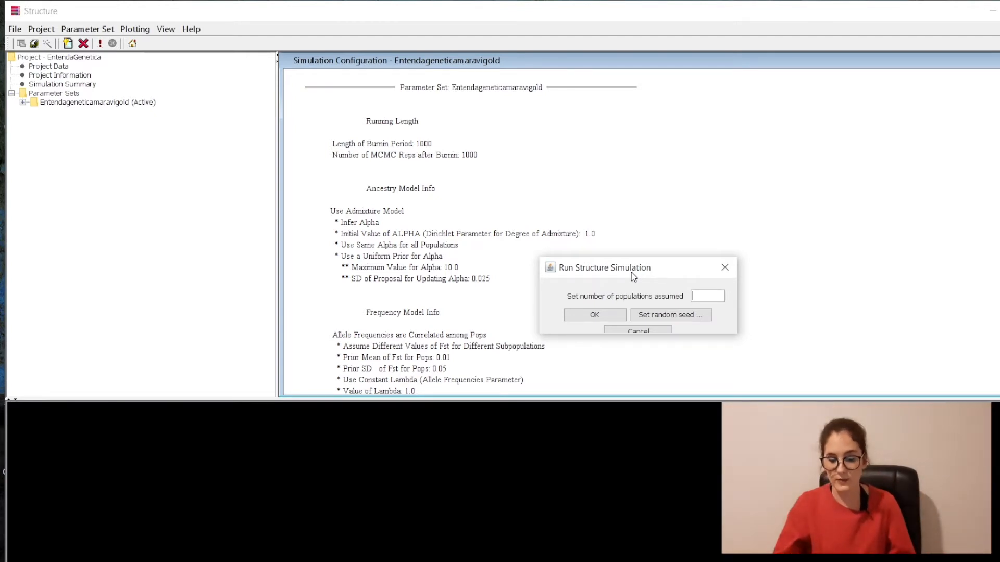
type("10")
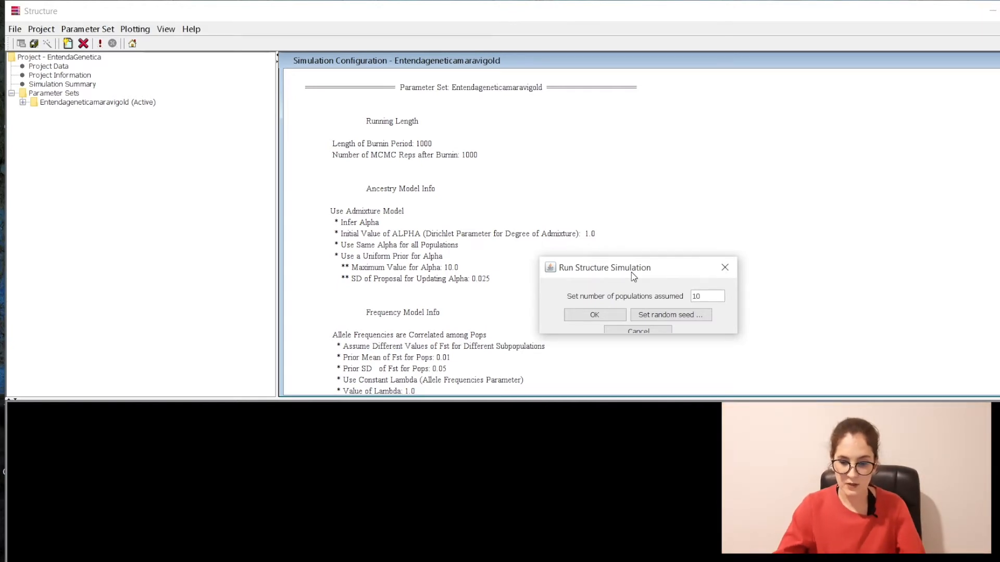
left_click(594, 315)
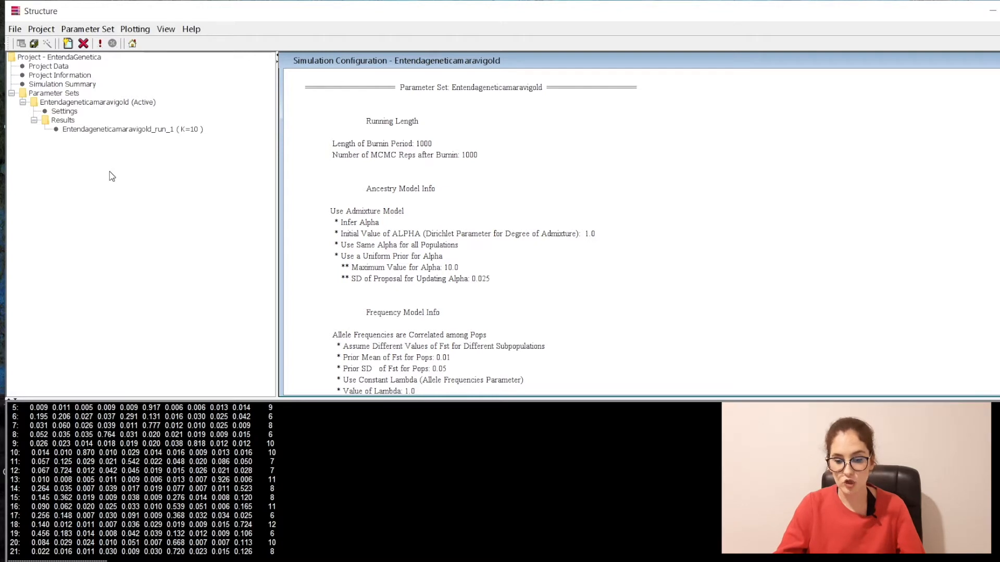
Step: After run_1 (K=10) finishes, bring up the Project menu's job options
left_click(45, 30)
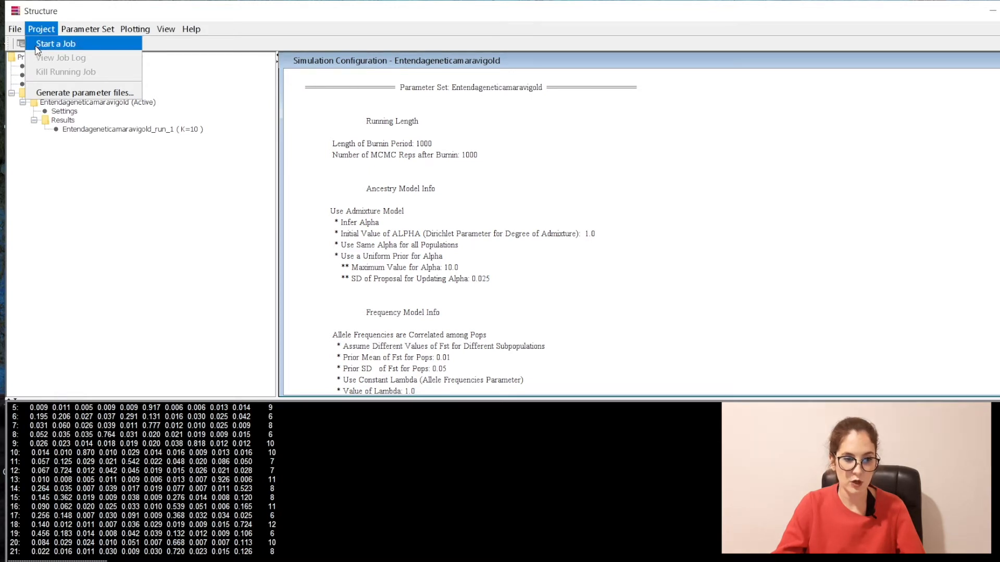
Step: Schedule Entendageneticamaravigold for K from 1 to 10 with 2 iterations each and start the batch
left_click(37, 45)
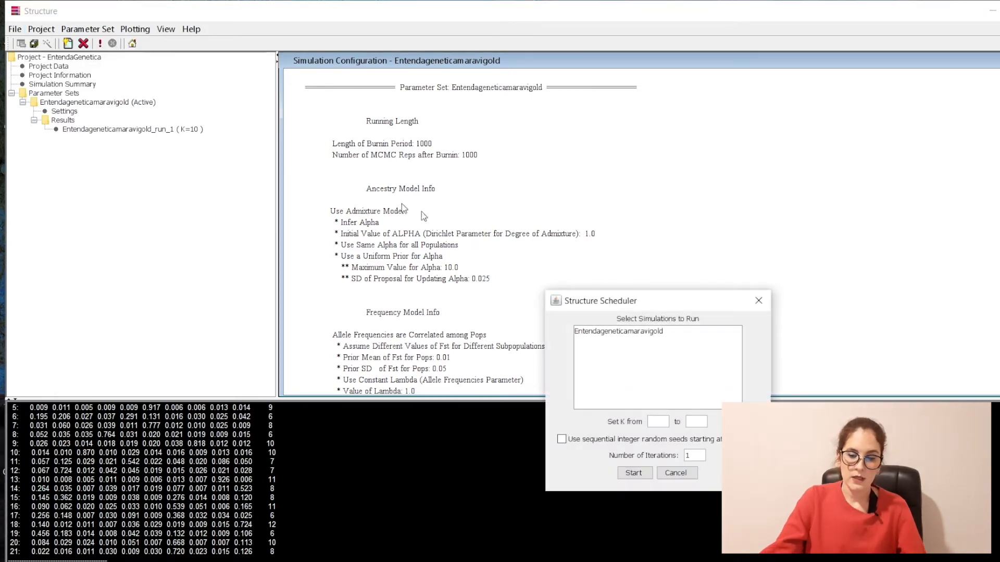
left_click_drag(628, 308, 450, 160)
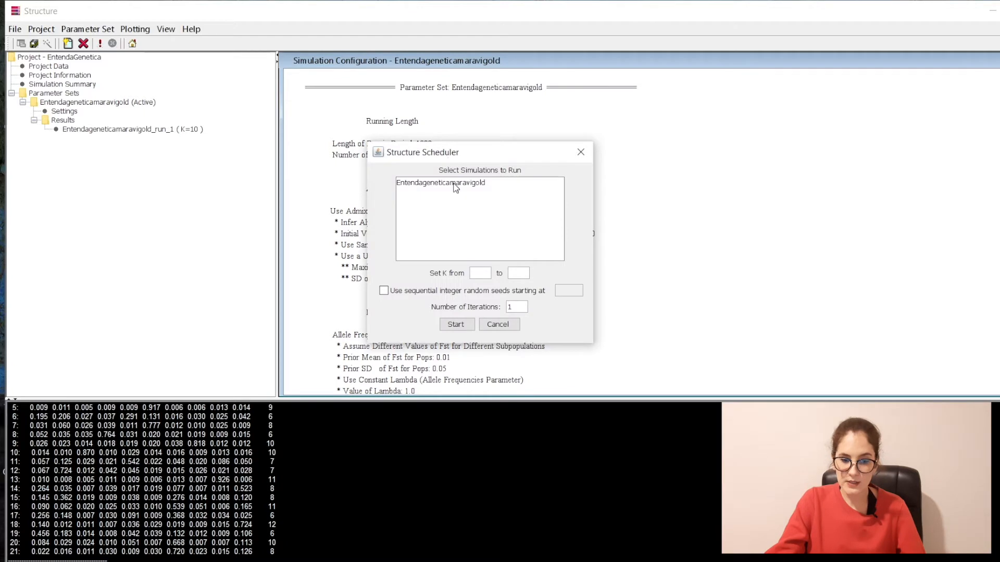
left_click(452, 183)
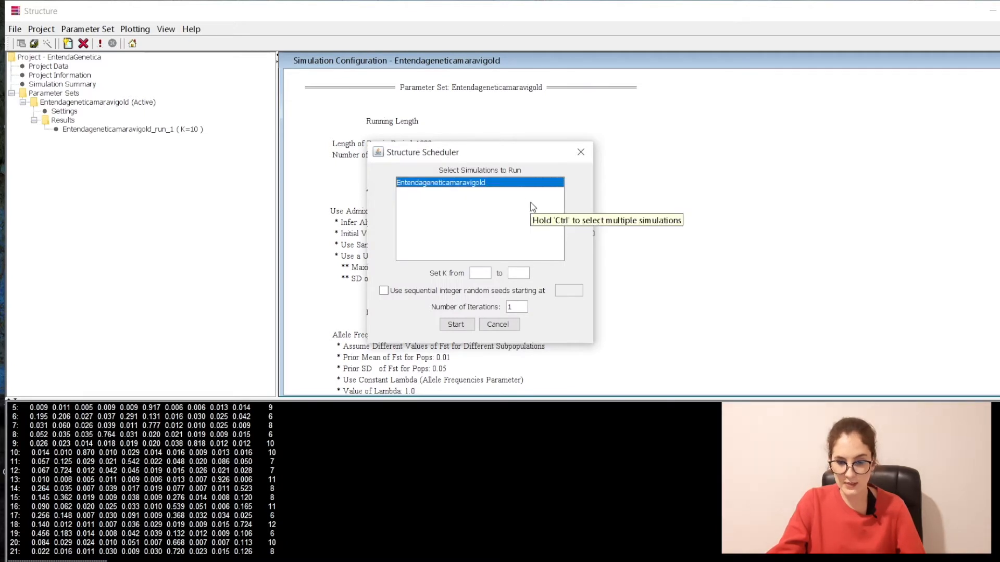
left_click(477, 275)
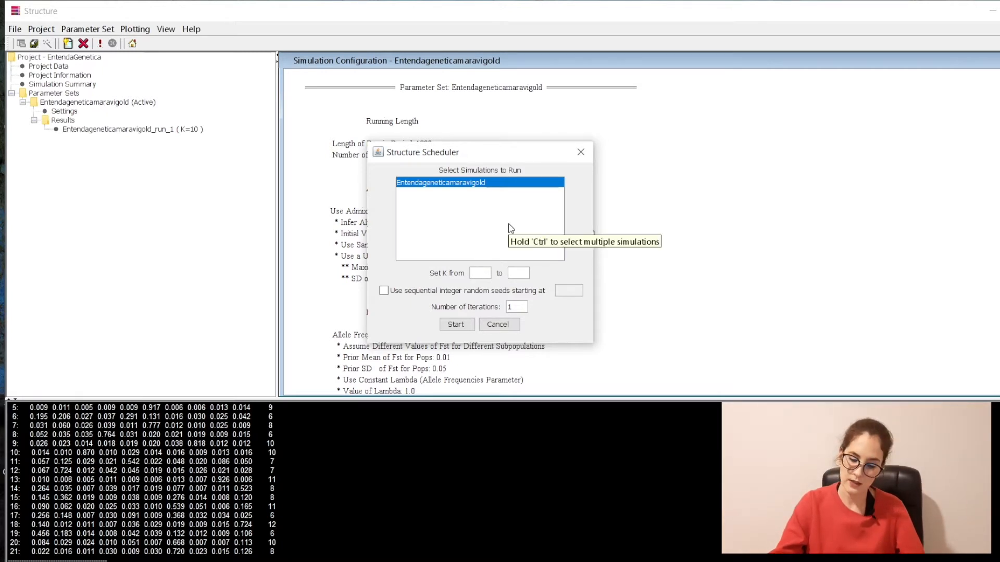
left_click(517, 271)
type("10")
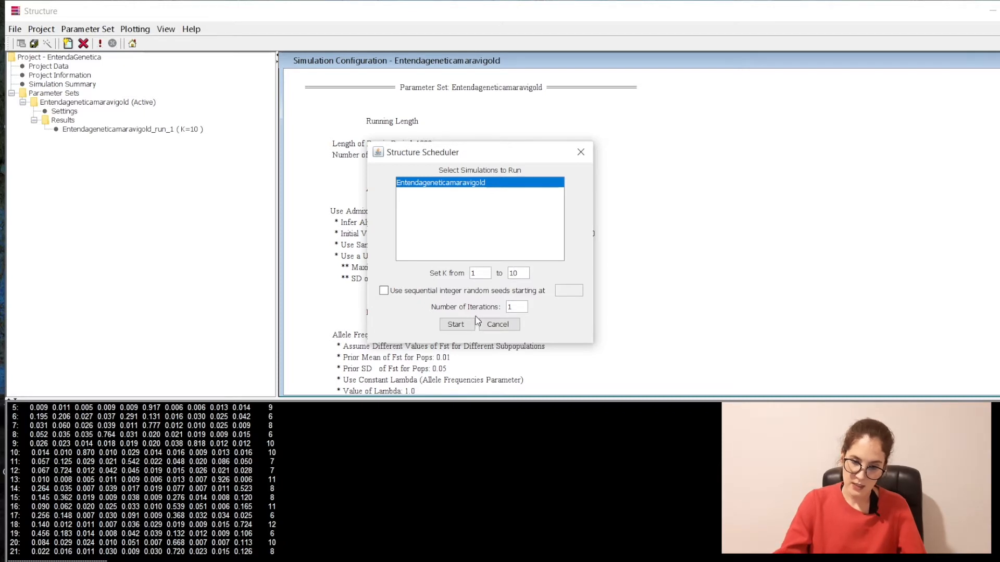
left_click_drag(513, 307, 503, 308)
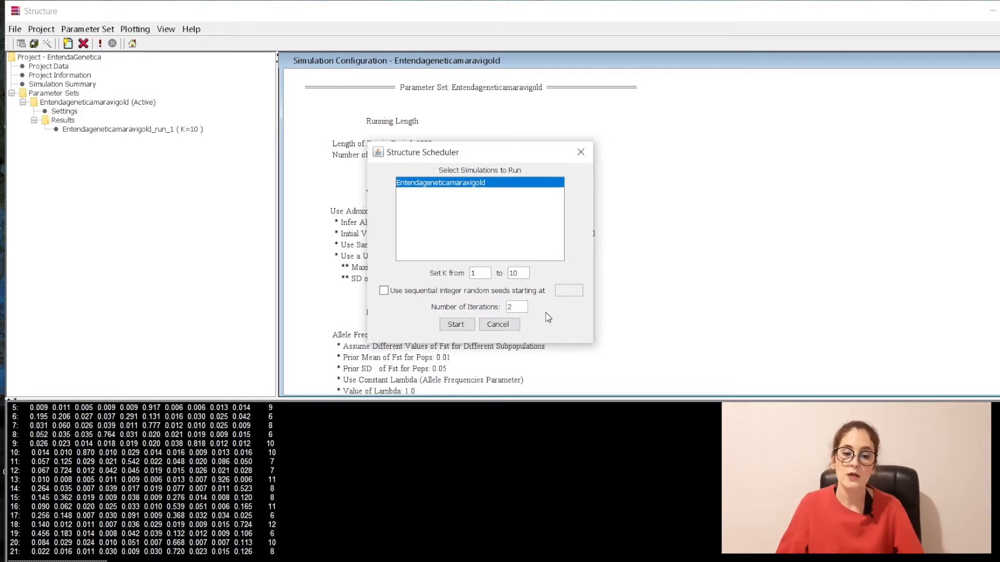
left_click(464, 324)
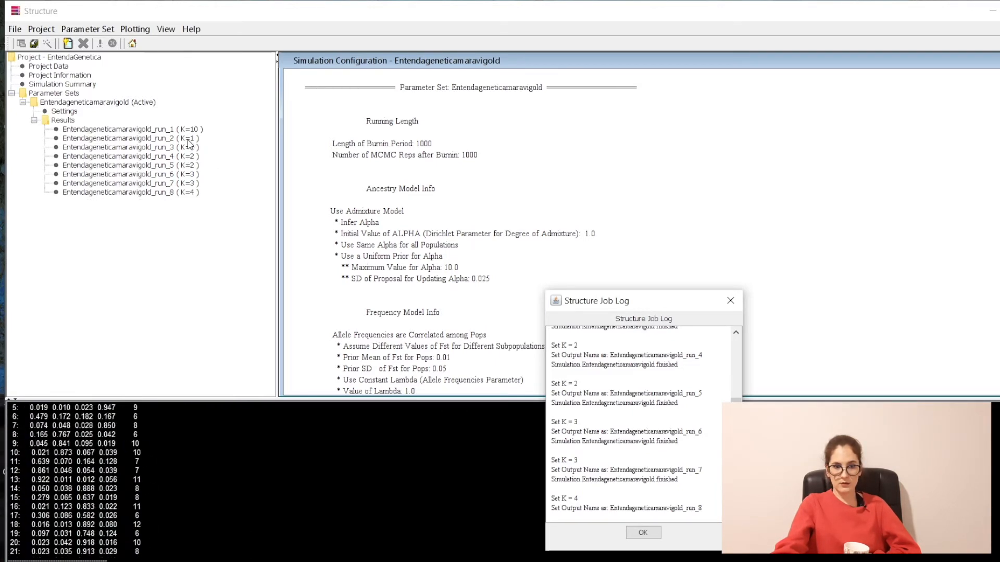
Step: Check the results of runs 3, 2, 5 and 6 as they complete
left_click(169, 147)
key("Up")
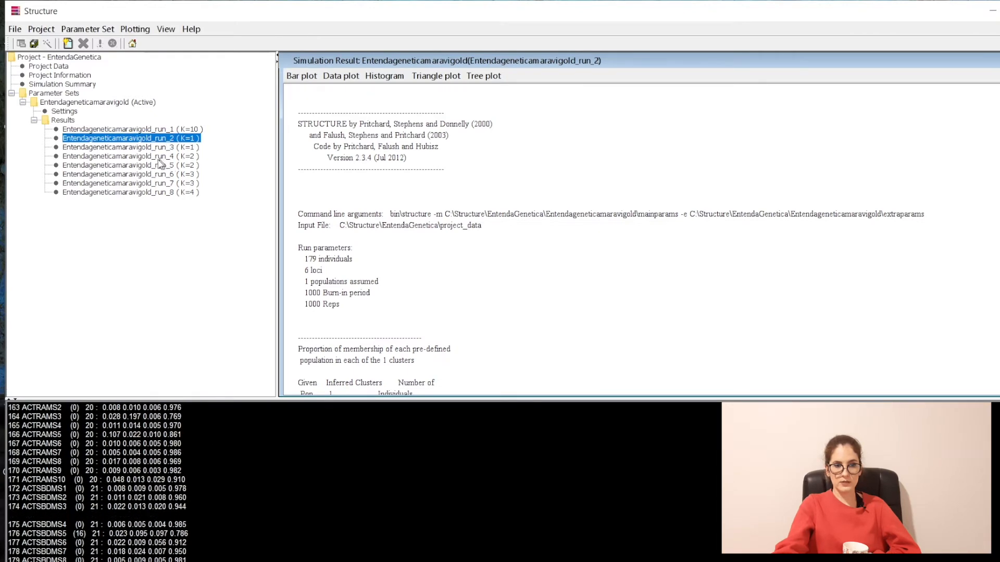
left_click(148, 165)
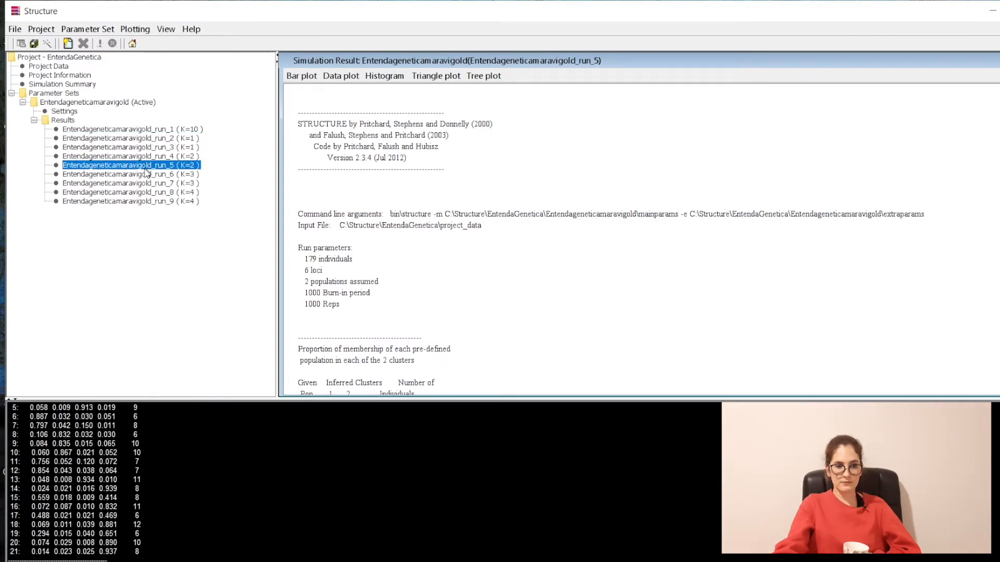
left_click(147, 175)
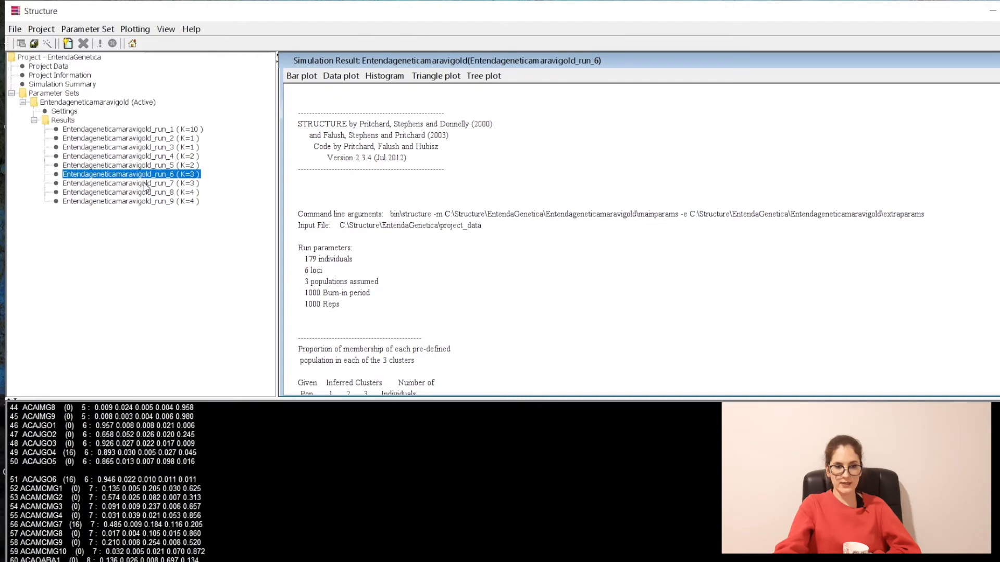
left_click(144, 142)
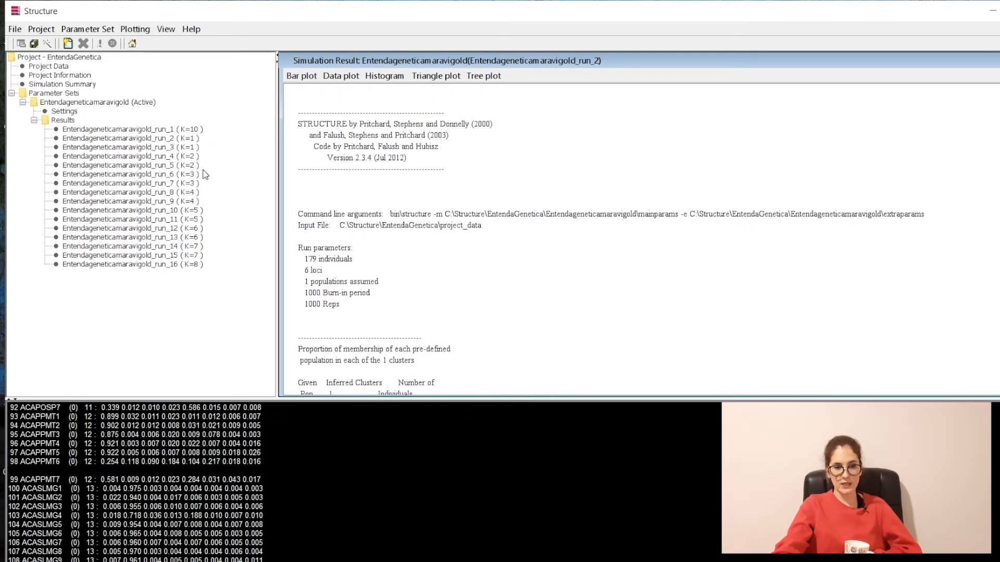
Step: Open run_4's result report and scroll through its K=2 output
left_click(161, 157)
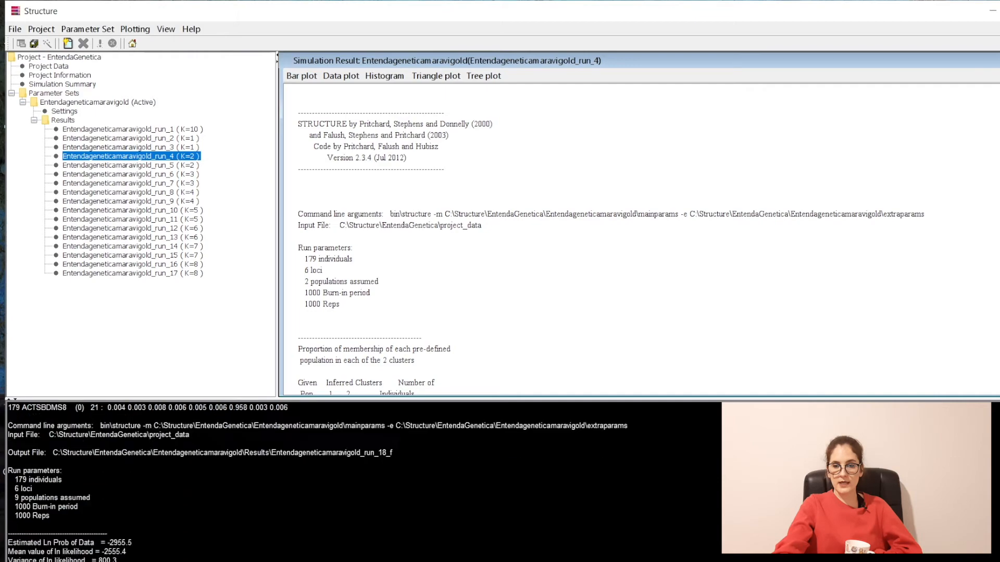
scroll(686, 252, "down", 15)
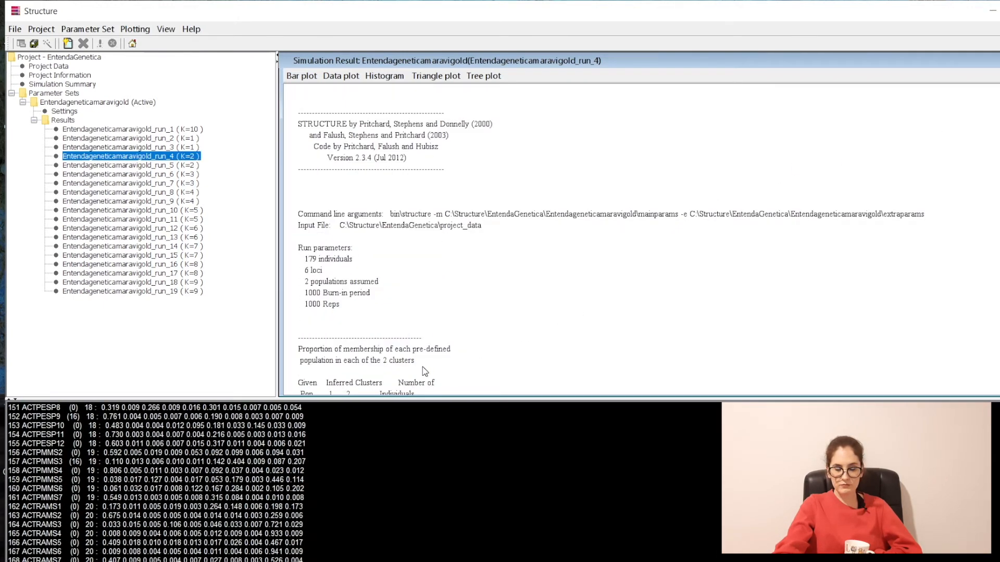
scroll(398, 326, "up", 5)
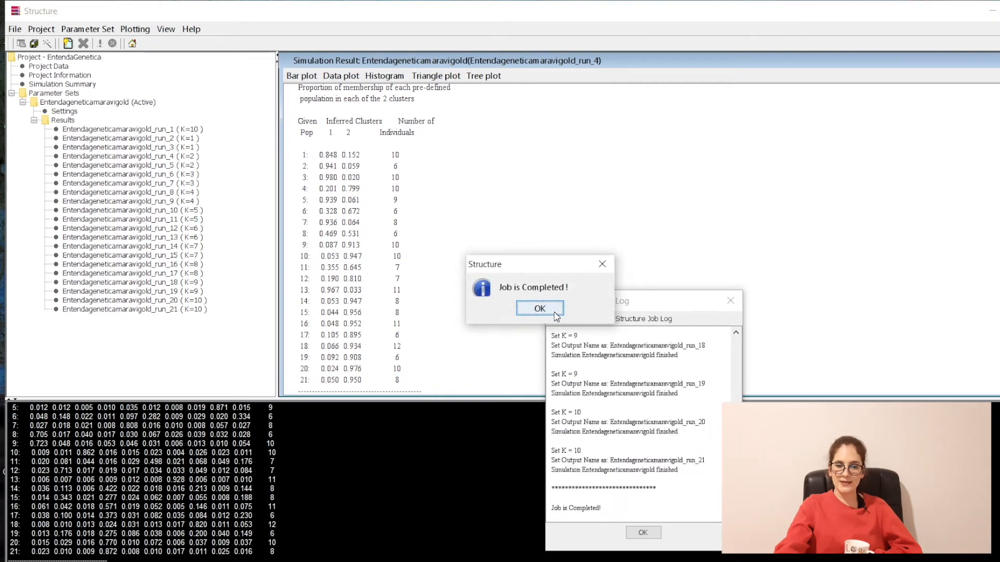
Step: Dismiss the job-completed message and job log, then save the project
left_click(542, 309)
left_click(643, 533)
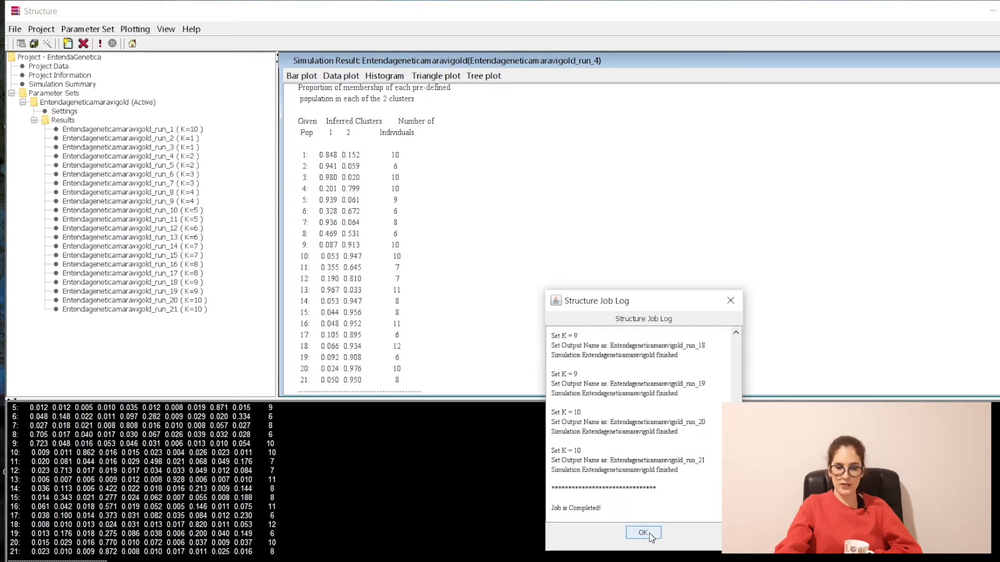
left_click(14, 29)
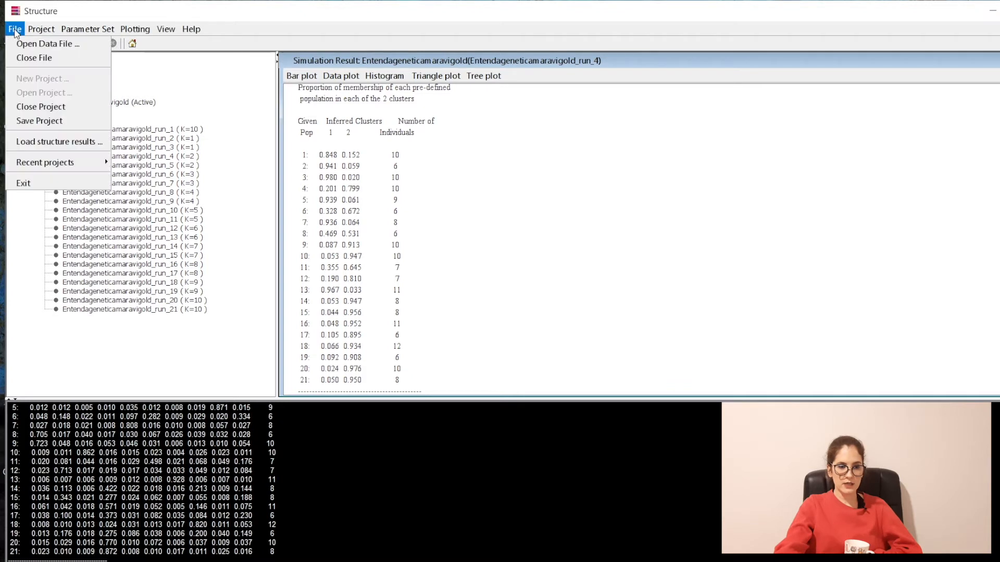
left_click(11, 121)
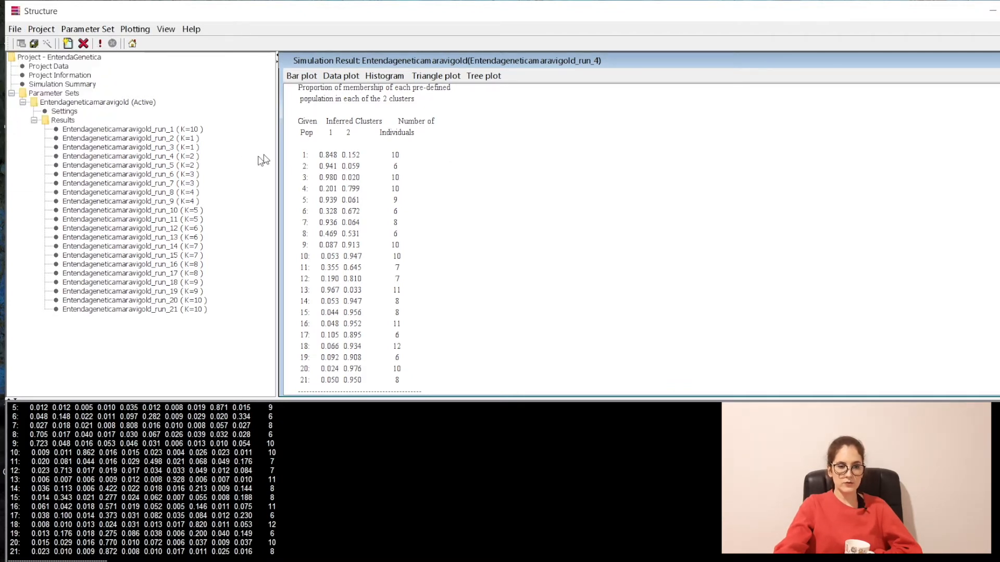
Step: Reopen run_4's report and scroll to its K=2 population membership table
left_click(160, 158)
scroll(576, 228, "down", 5)
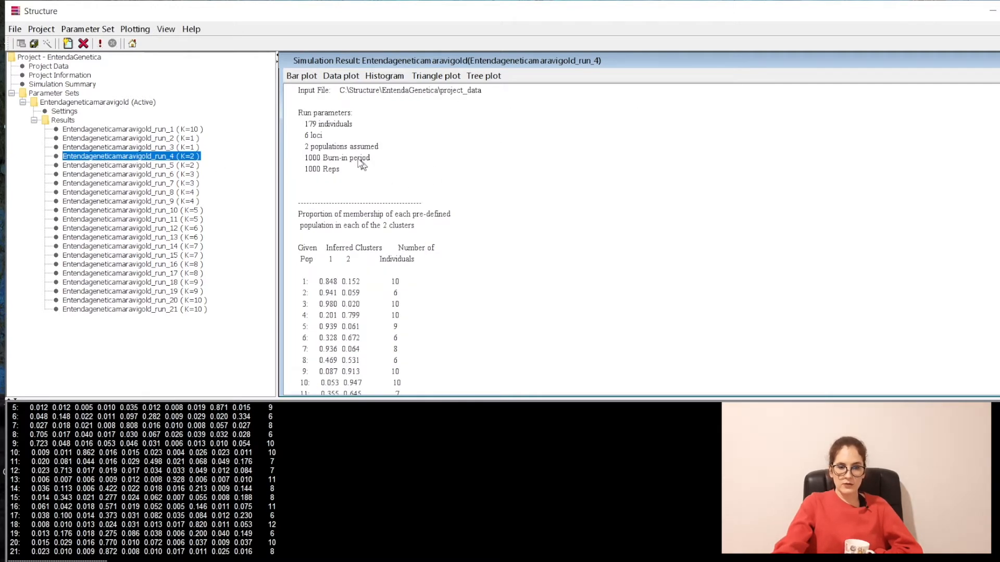
scroll(313, 174, "down", 3)
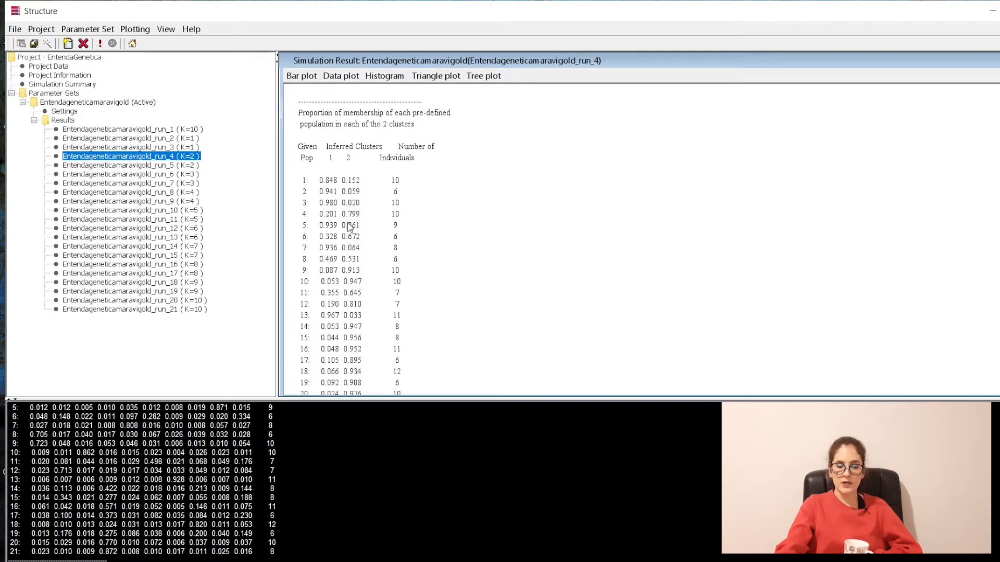
scroll(349, 218, "down", 3)
scroll(380, 248, "down", 7)
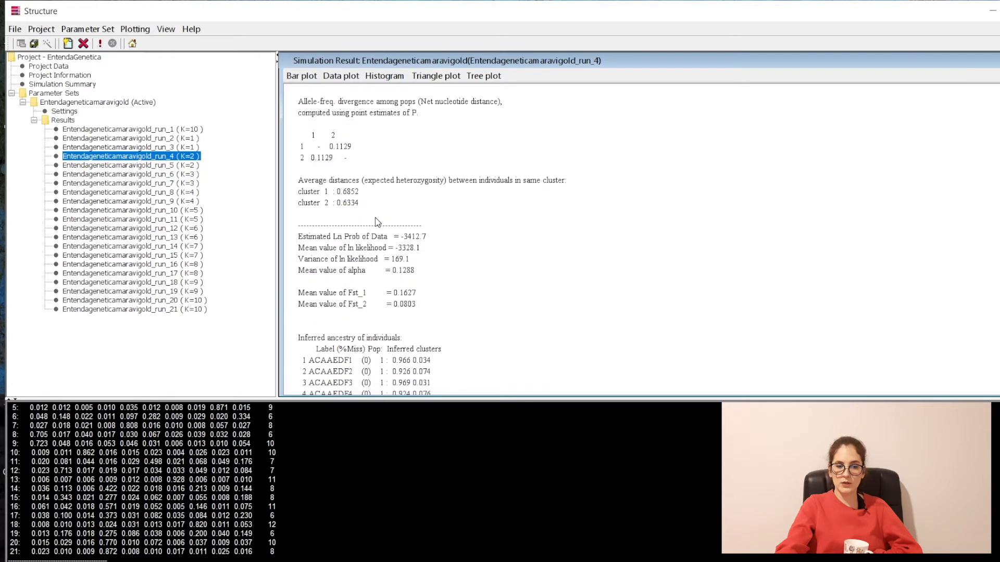
scroll(378, 223, "down", 3)
scroll(386, 221, "up", 13)
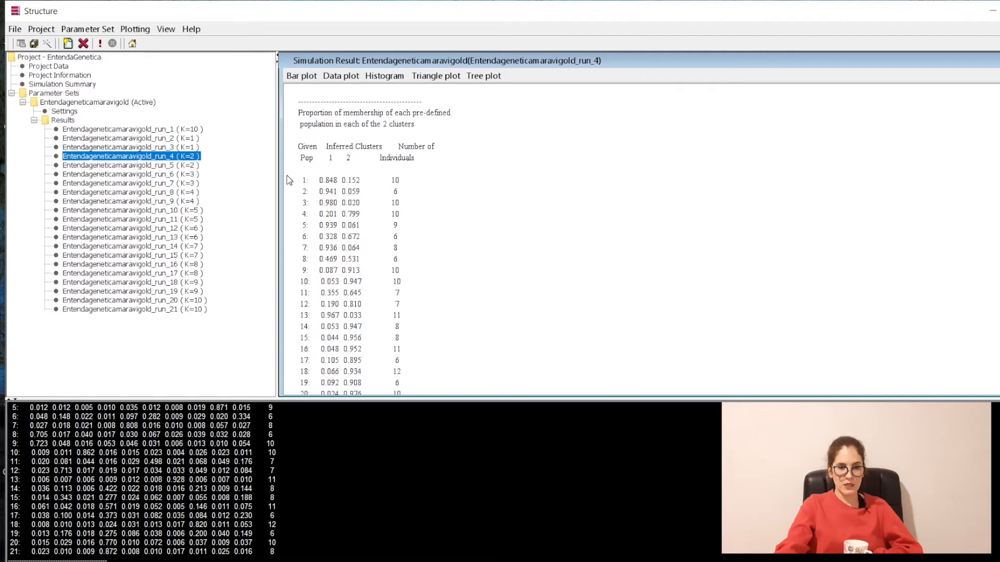
Step: Browse the results of runs 5, 7, 11, 14, 20 and 21, scrolling run_21's report
left_click(188, 166)
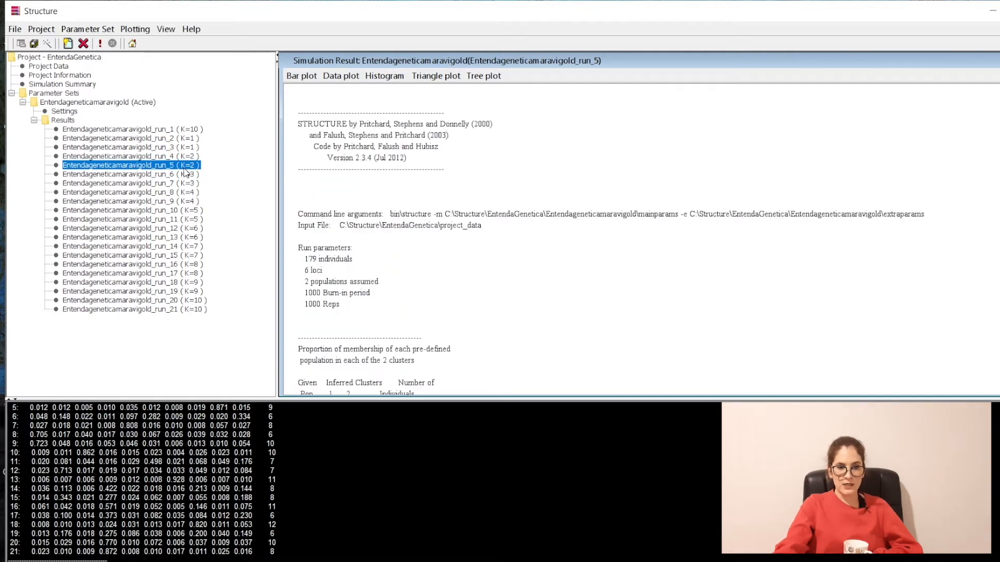
left_click(187, 184)
left_click(188, 223)
left_click(187, 246)
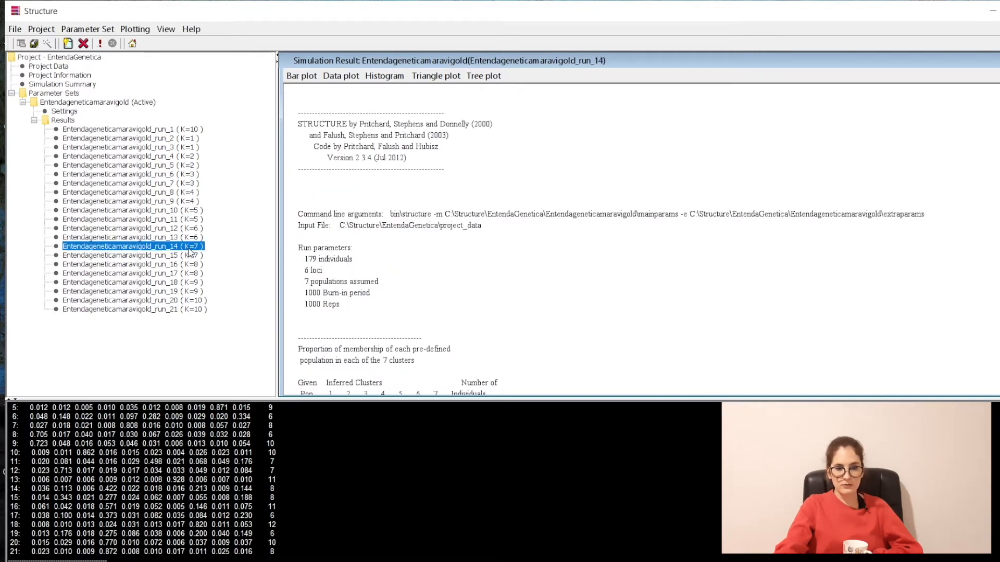
left_click(188, 300)
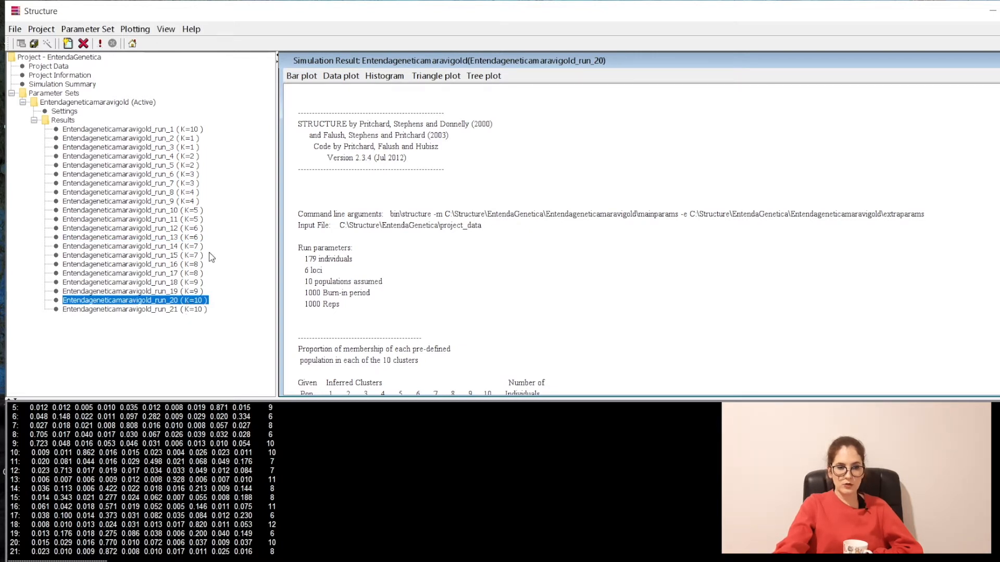
left_click(193, 310)
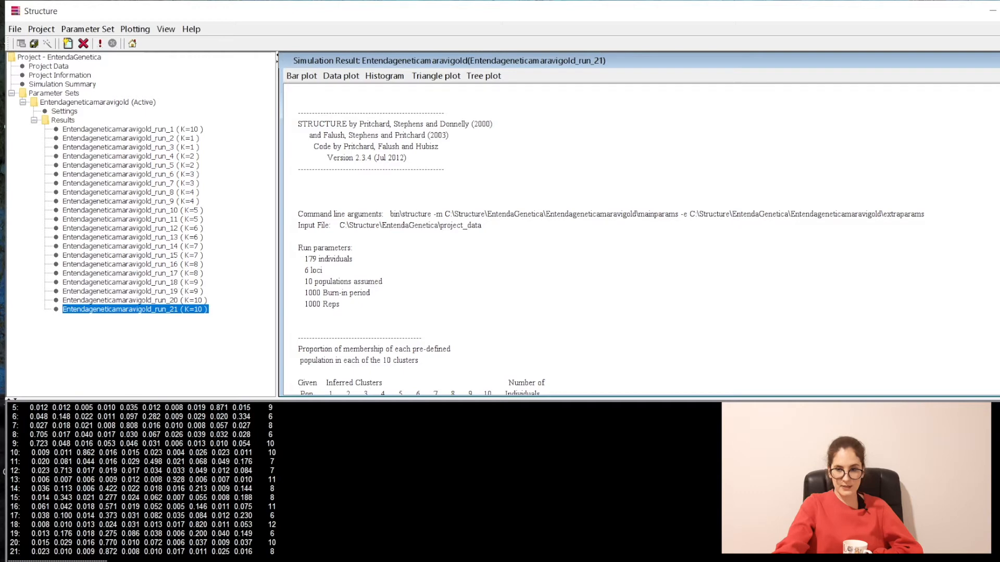
scroll(521, 240, "down", 15)
scroll(432, 239, "up", 8)
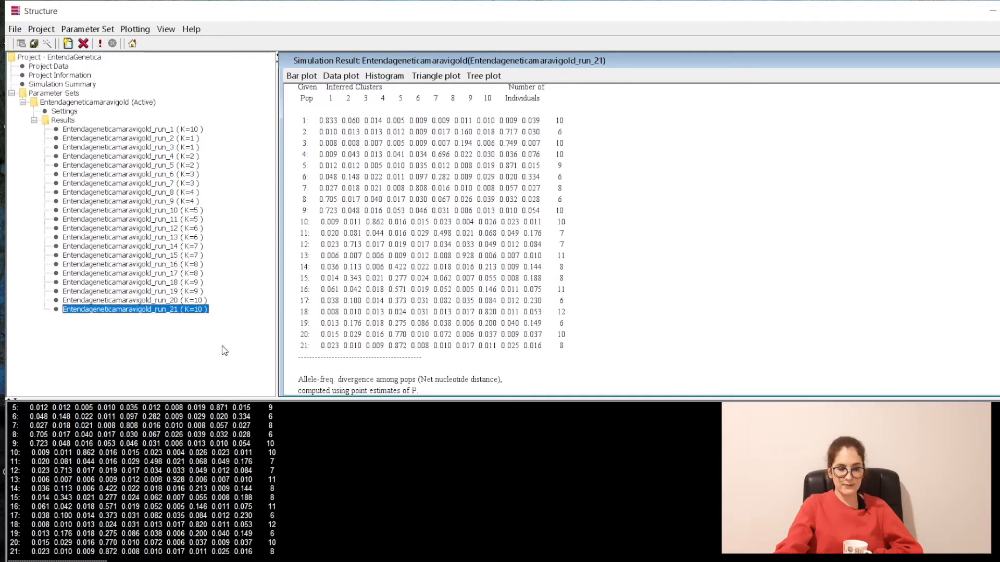
Step: Step through runs 2, 6, 11 and 15 to display run_17's K=8 report
left_click(182, 140)
left_click(178, 174)
left_click(176, 219)
left_click(175, 255)
left_click(177, 273)
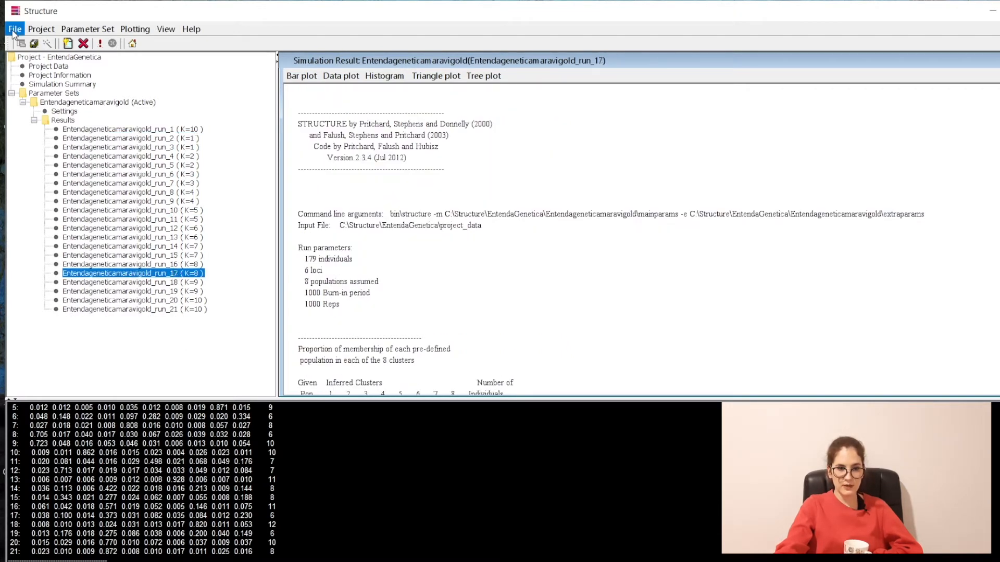
left_click(15, 29)
key("Escape")
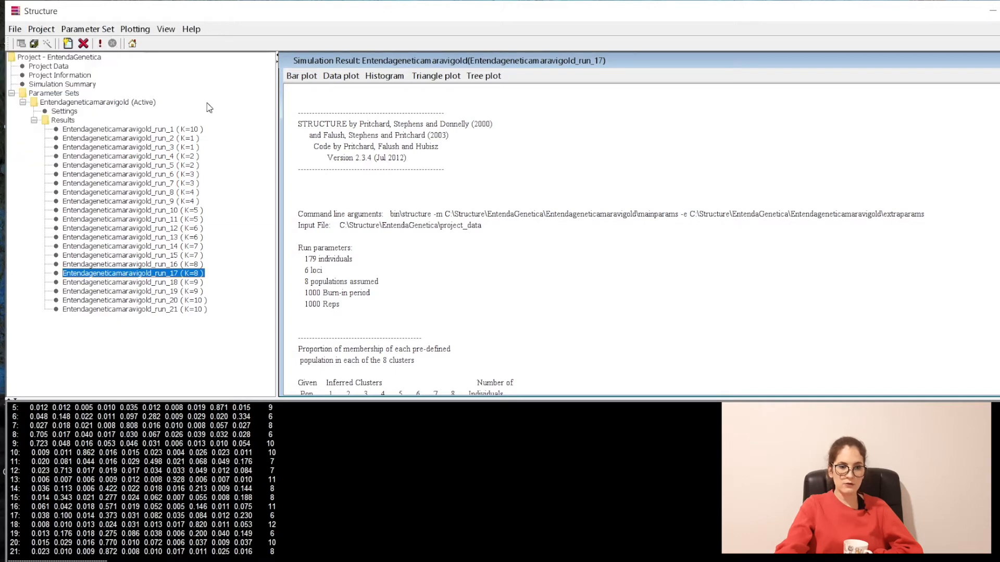
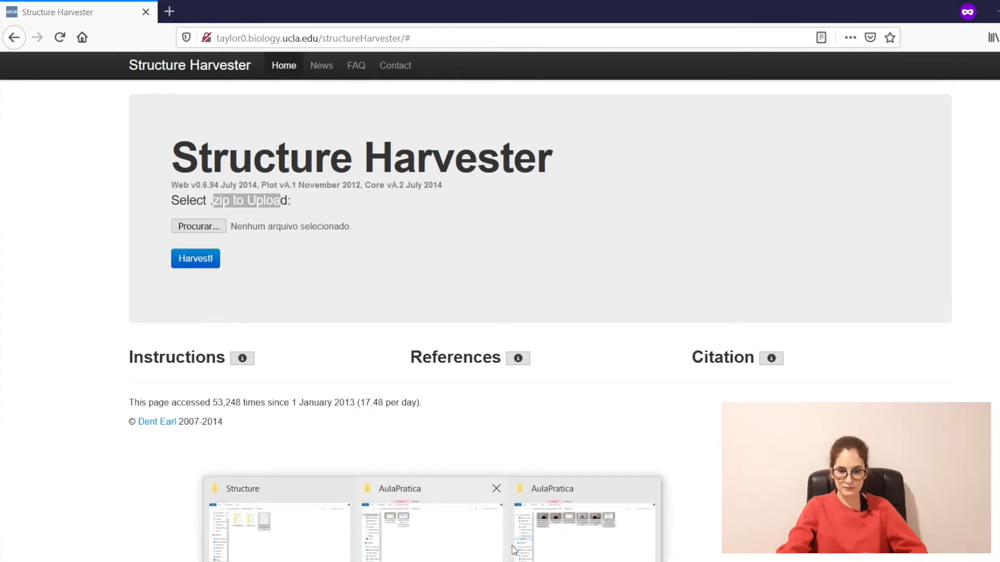
Step: Maximize the Structure folder window and open EntendaGenetica, then its Entendageneticamaravigold folder
left_click(296, 535)
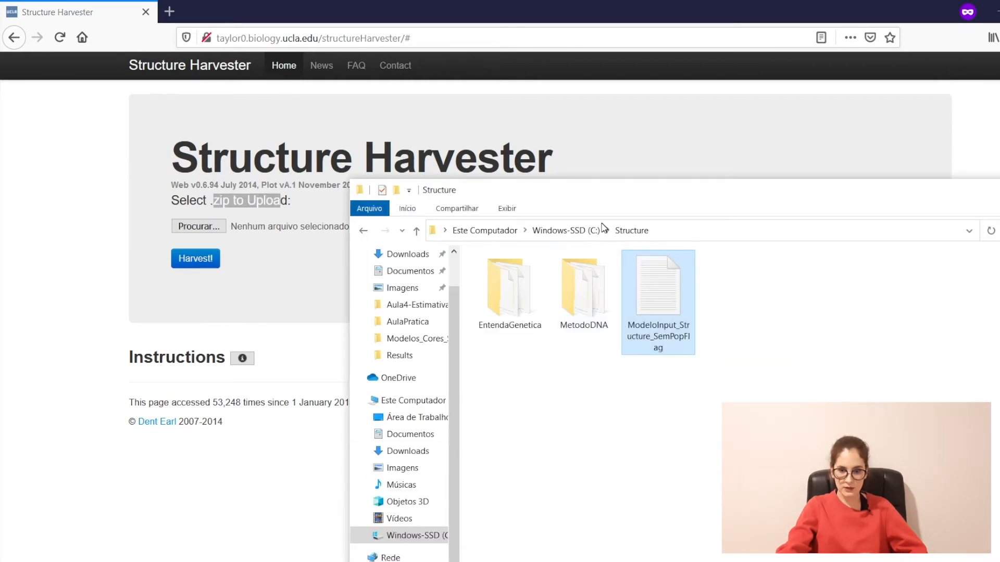
left_click(544, 298)
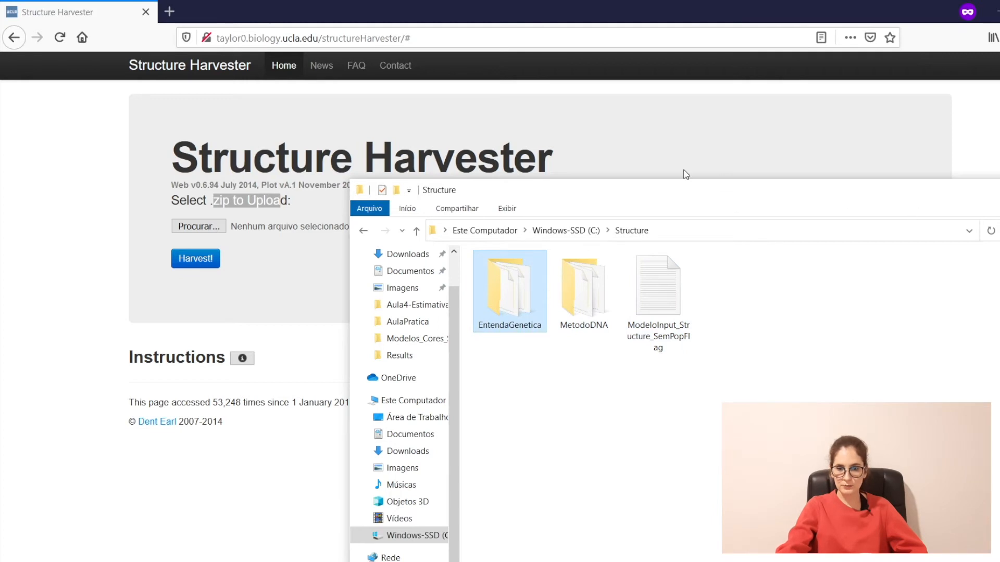
left_click_drag(682, 190, 431, 139)
left_click(833, 136)
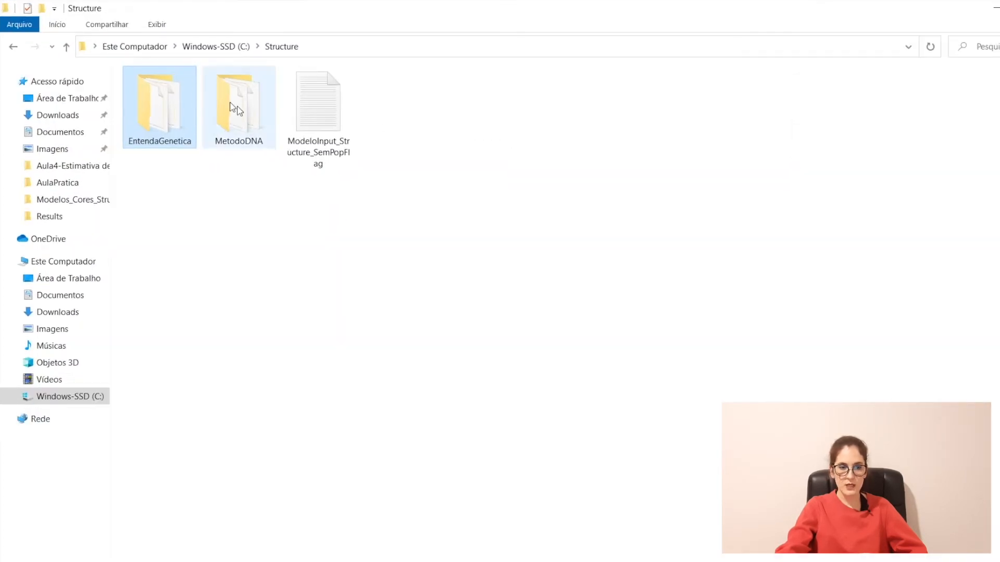
double_click(169, 114)
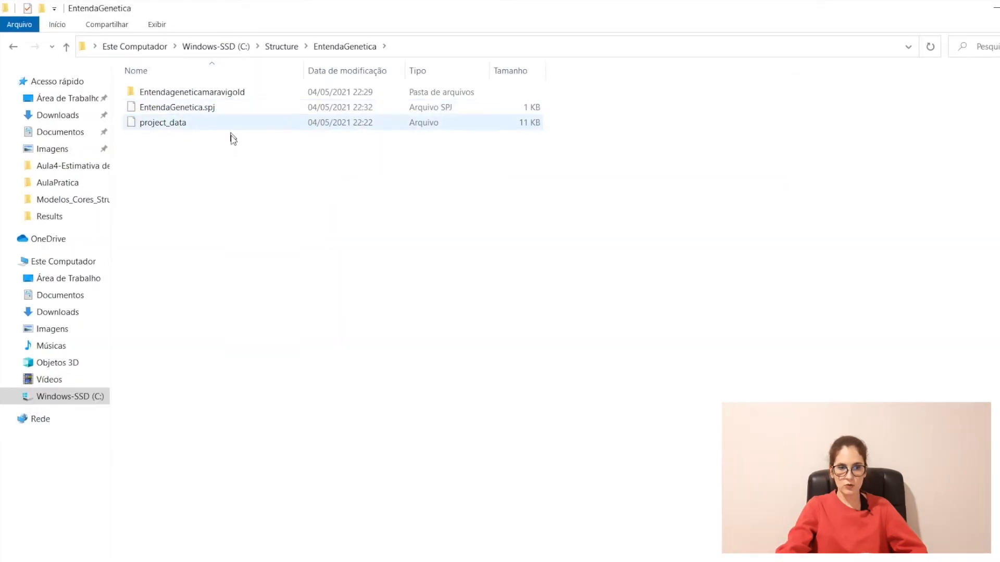
left_click(218, 108)
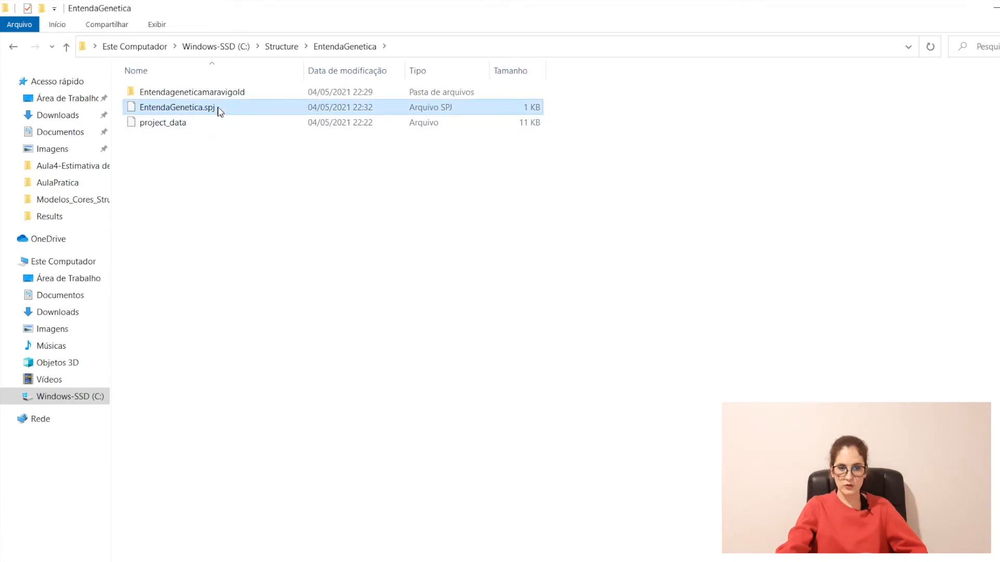
left_click(219, 123)
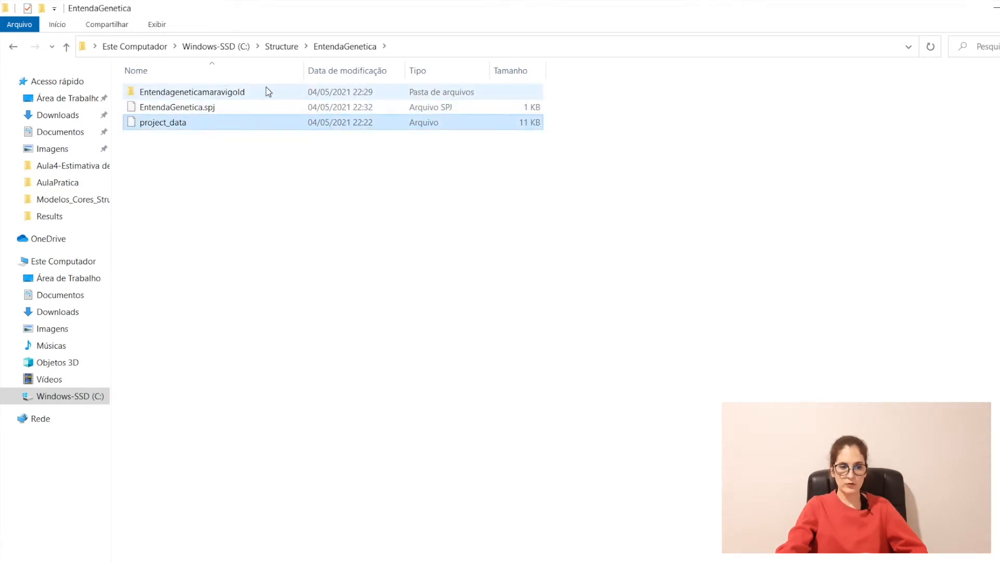
left_click(268, 91)
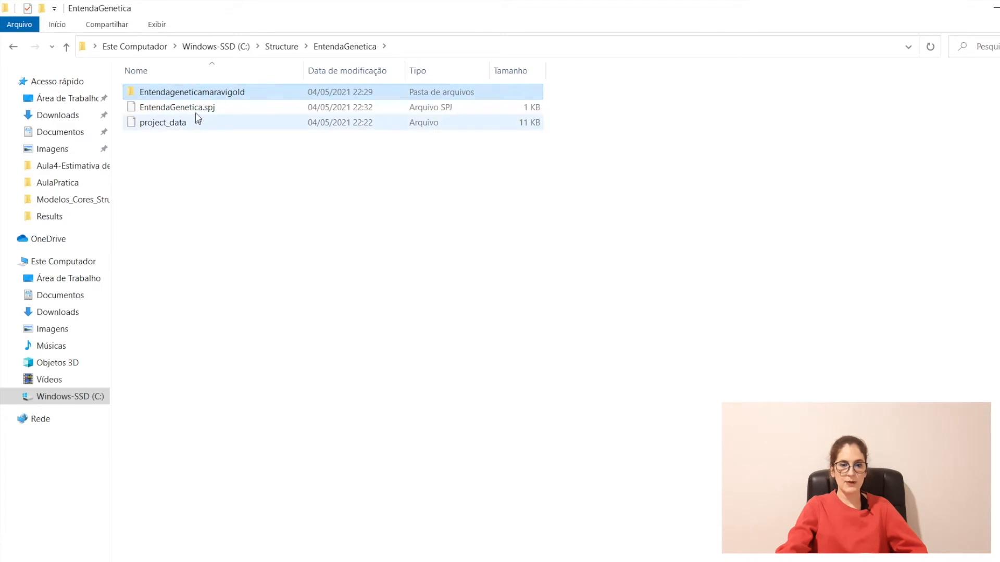
mouse_move(255, 93)
double_click(255, 93)
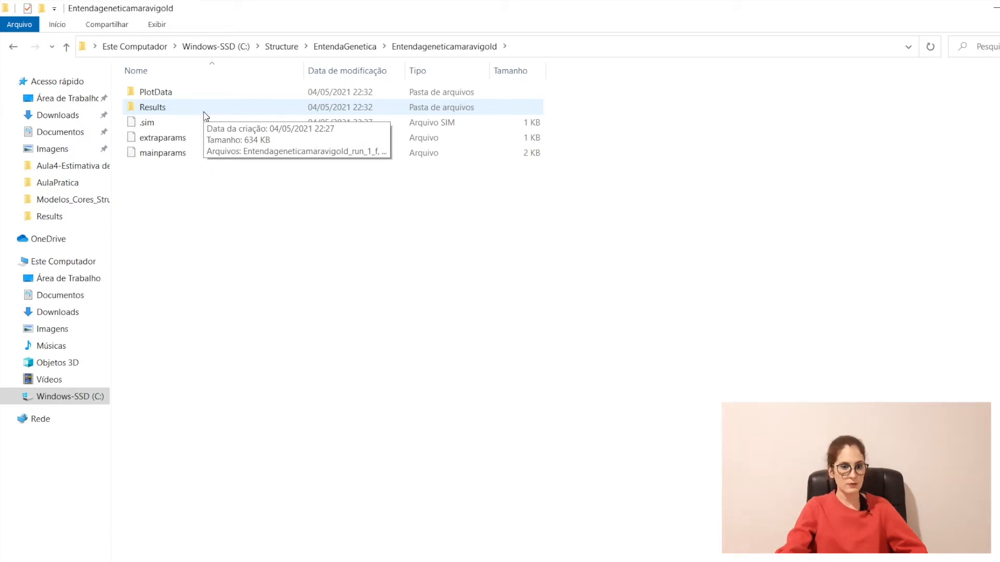
Step: Use WinRAR to archive the Results folder as Results.zip in ZIP format, then return to the browser
right_click(204, 116)
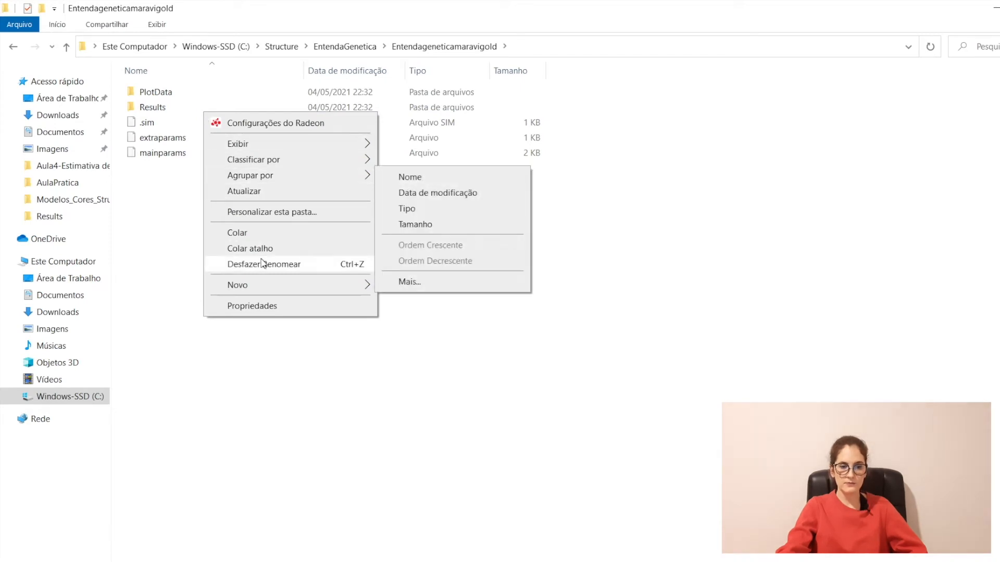
right_click(158, 108)
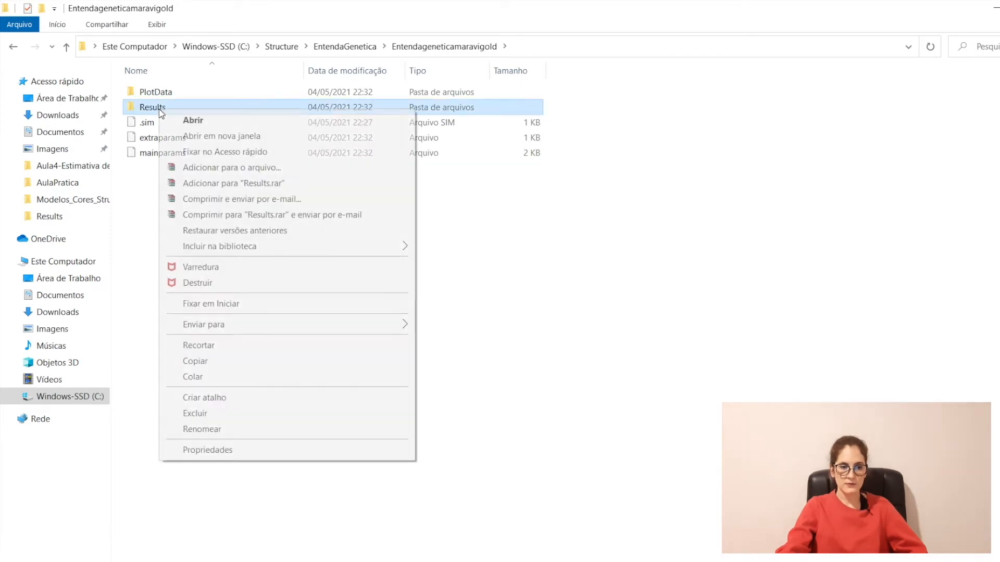
left_click(337, 170)
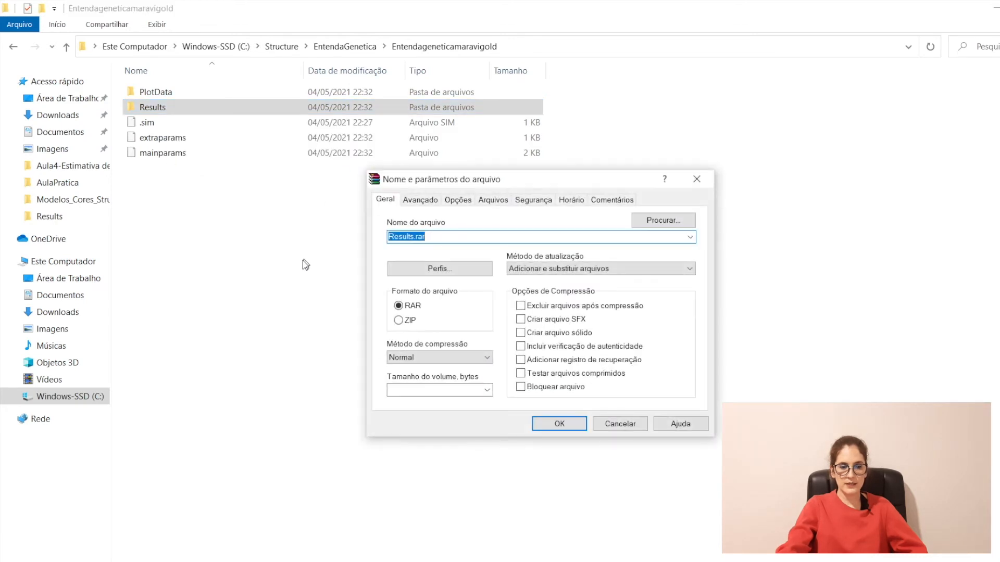
left_click(410, 321)
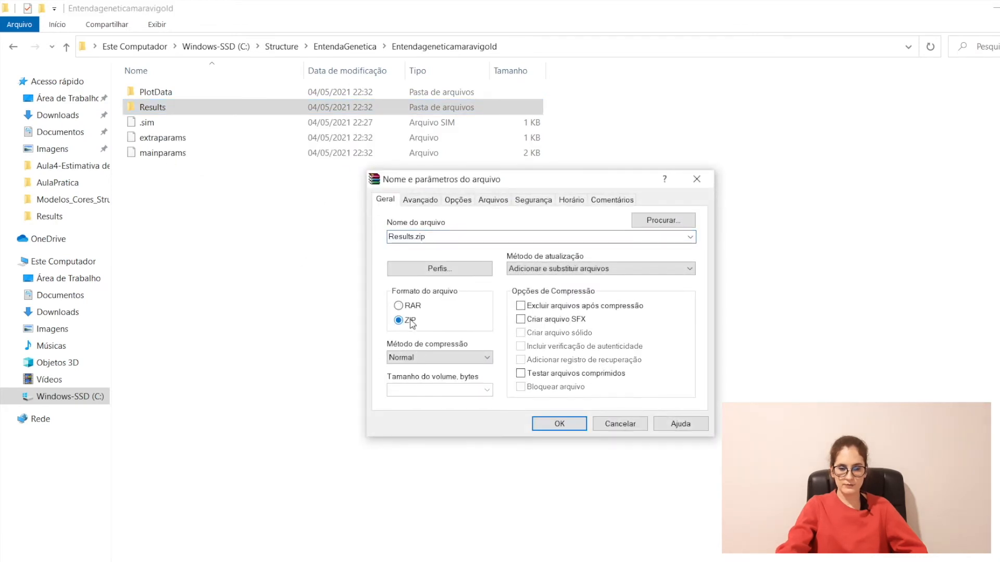
left_click(556, 424)
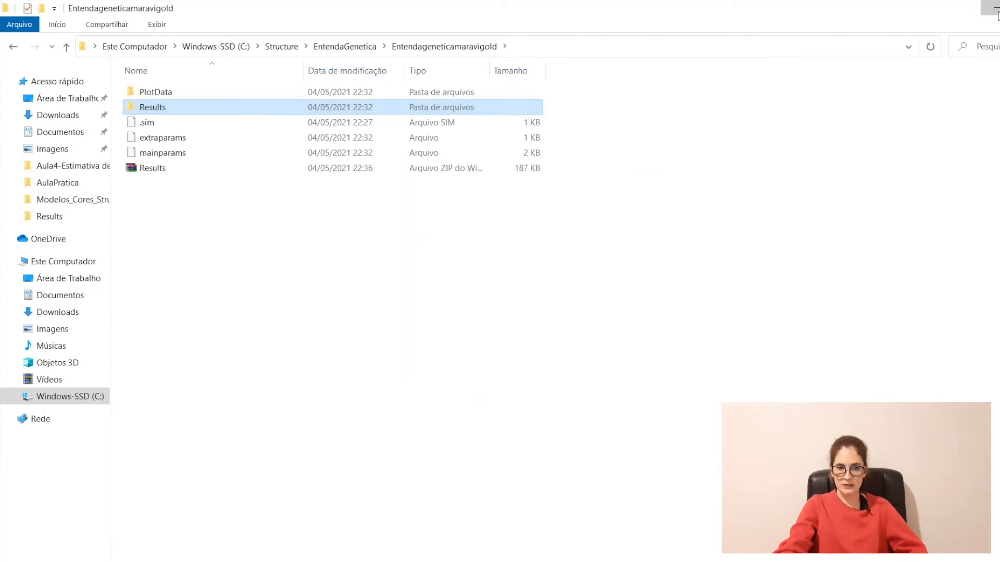
key("alt+Tab")
Step: Upload Results.zip and run Harvest! to produce job hidden-pine-c826's summary
left_click(356, 217)
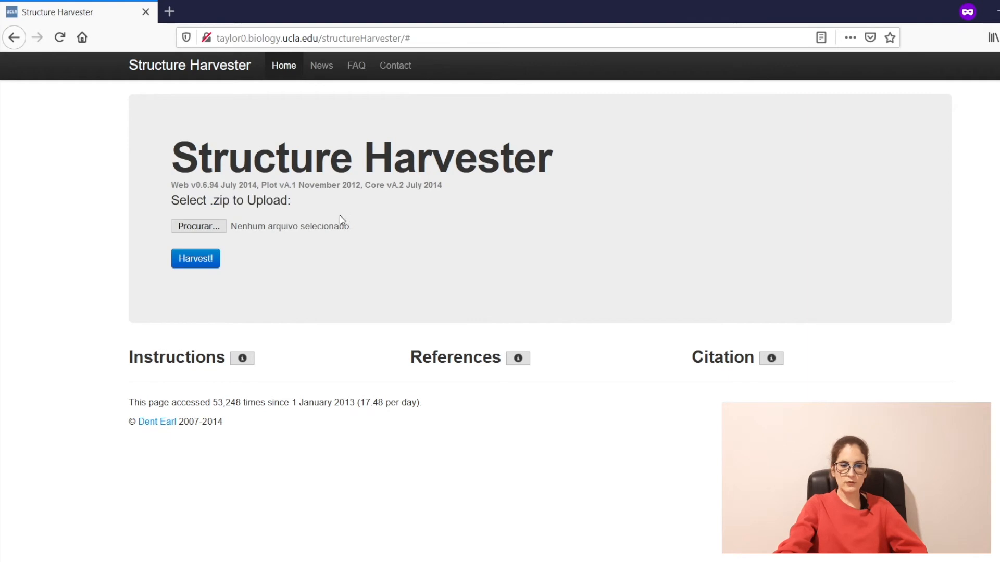
left_click(216, 229)
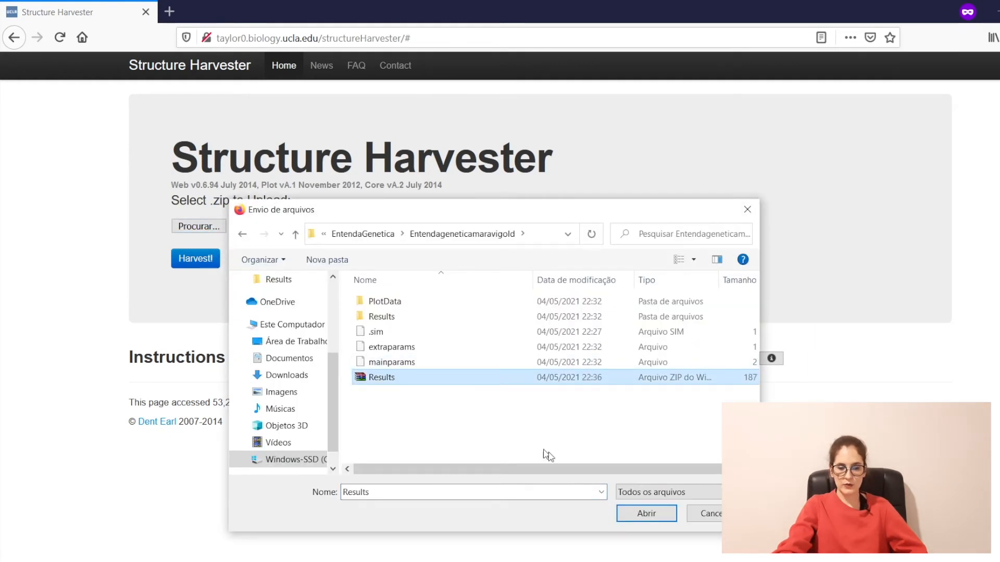
left_click(639, 521)
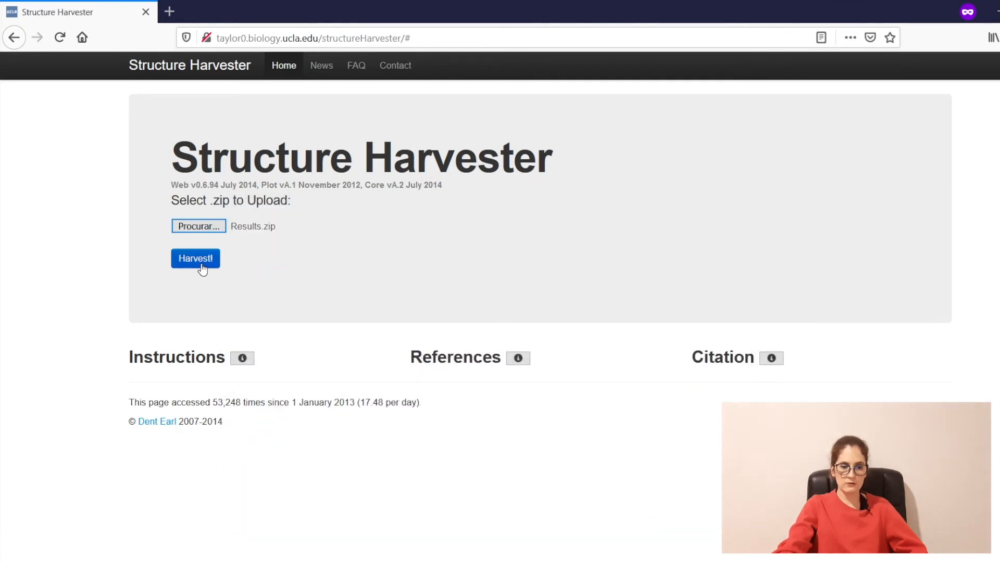
left_click(202, 268)
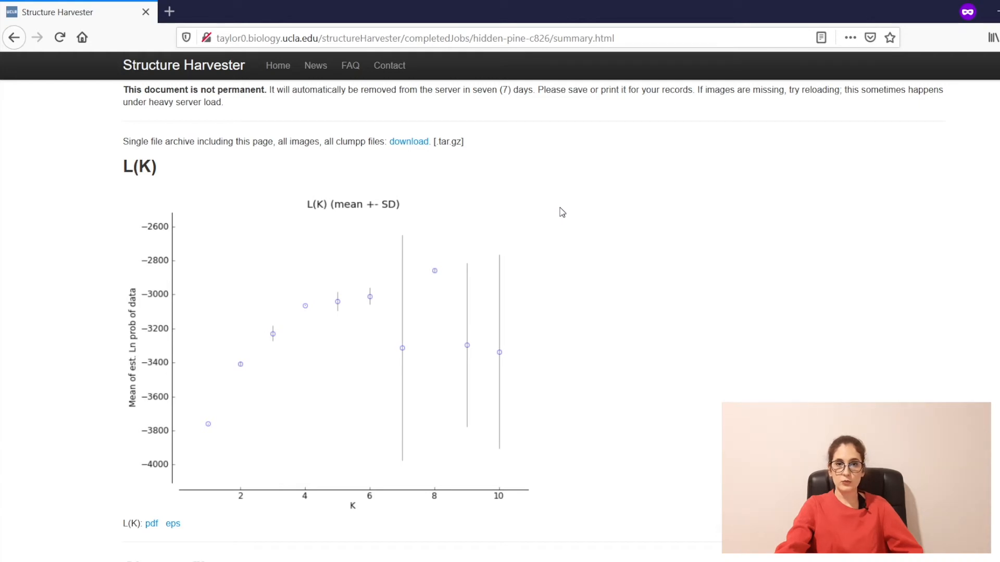
Step: Scroll through the L(K) and Delta K plots to the Evanno table, where Delta K peaks at 103.21 for K = 8
scroll(562, 212, "down", 5)
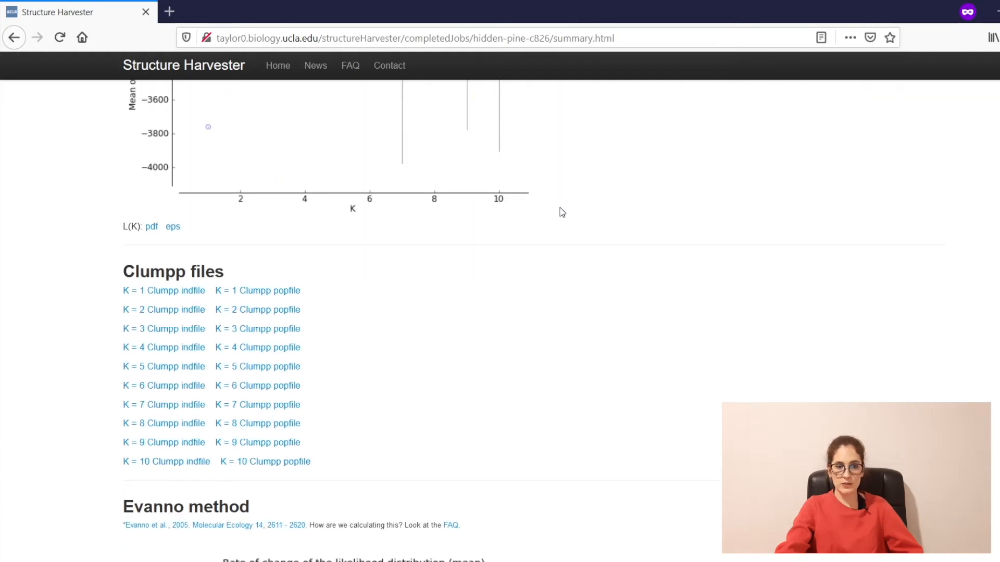
scroll(563, 212, "down", 5)
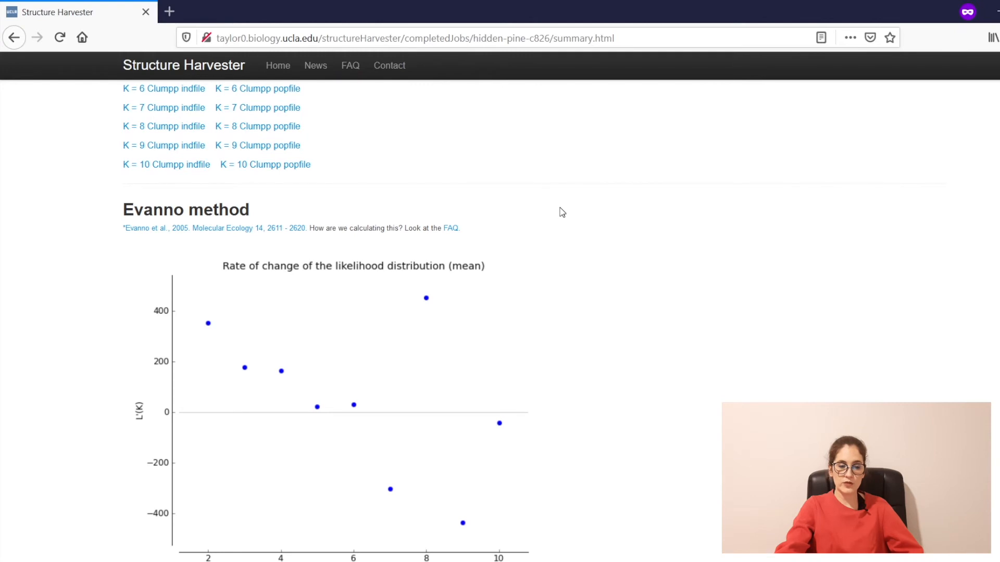
scroll(563, 212, "down", 15)
scroll(563, 212, "down", 6)
scroll(561, 207, "up", 7)
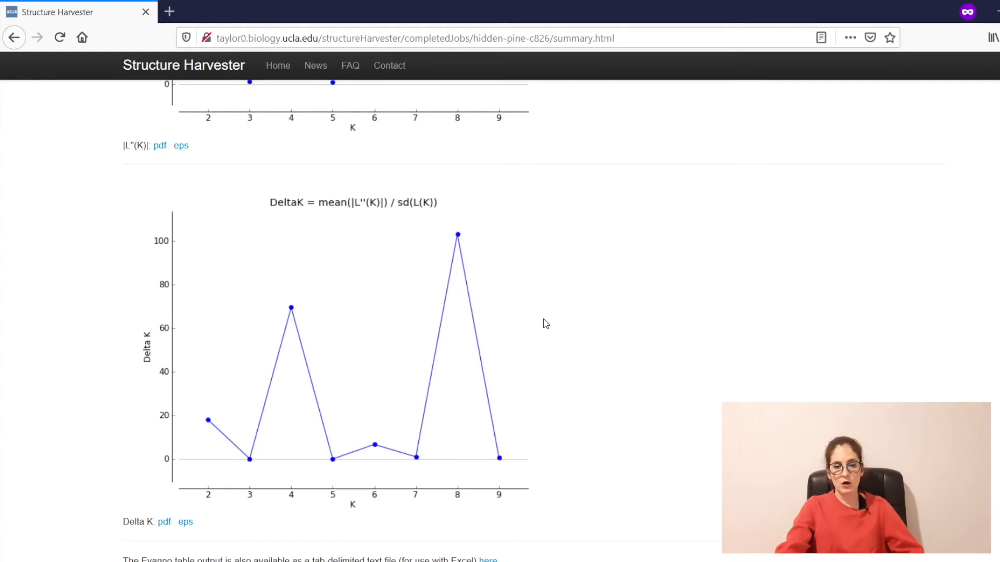
scroll(545, 323, "down", 4)
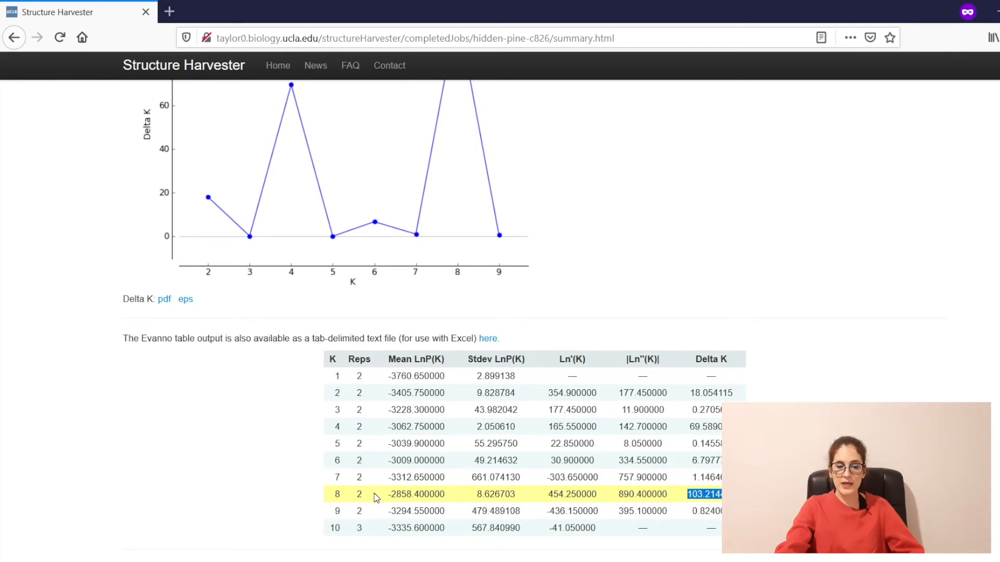
left_click(333, 497)
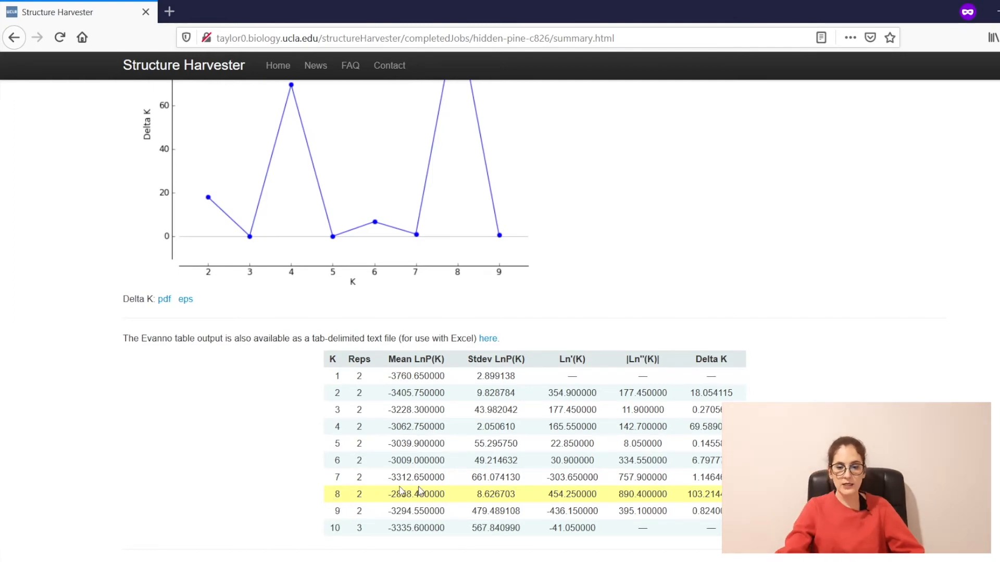
scroll(358, 492, "down", 4)
scroll(384, 417, "up", 10)
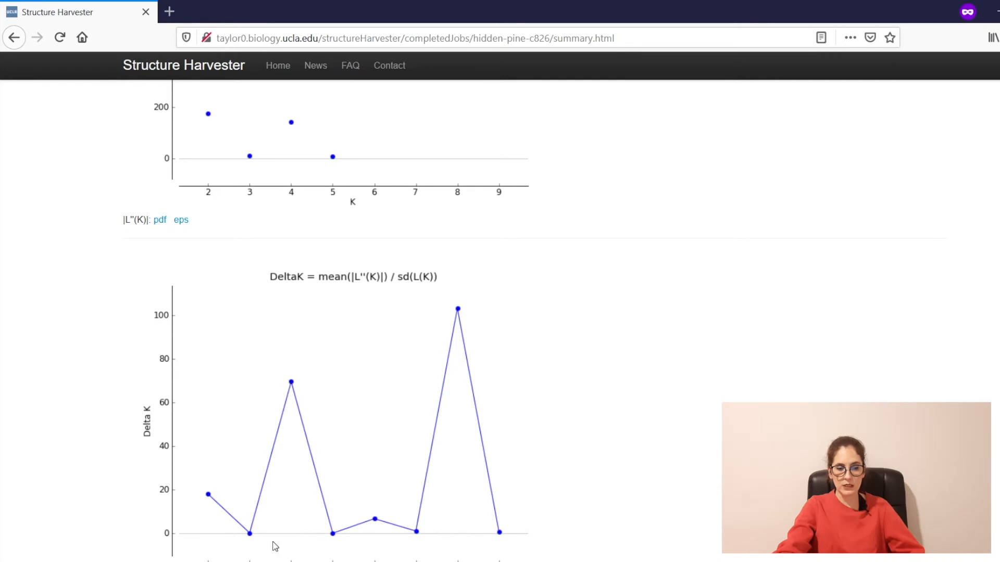
scroll(292, 540, "down", 3)
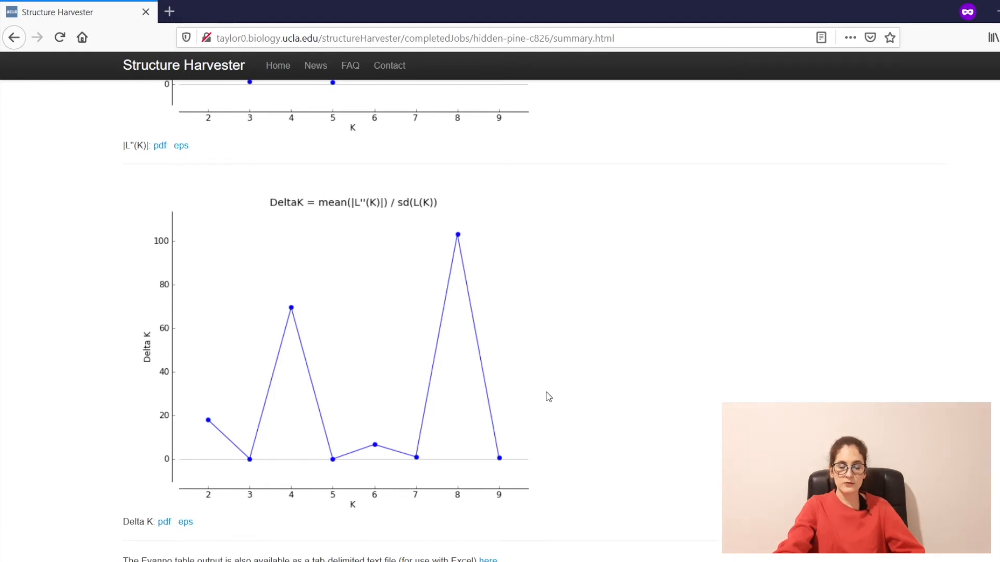
scroll(549, 397, "down", 3)
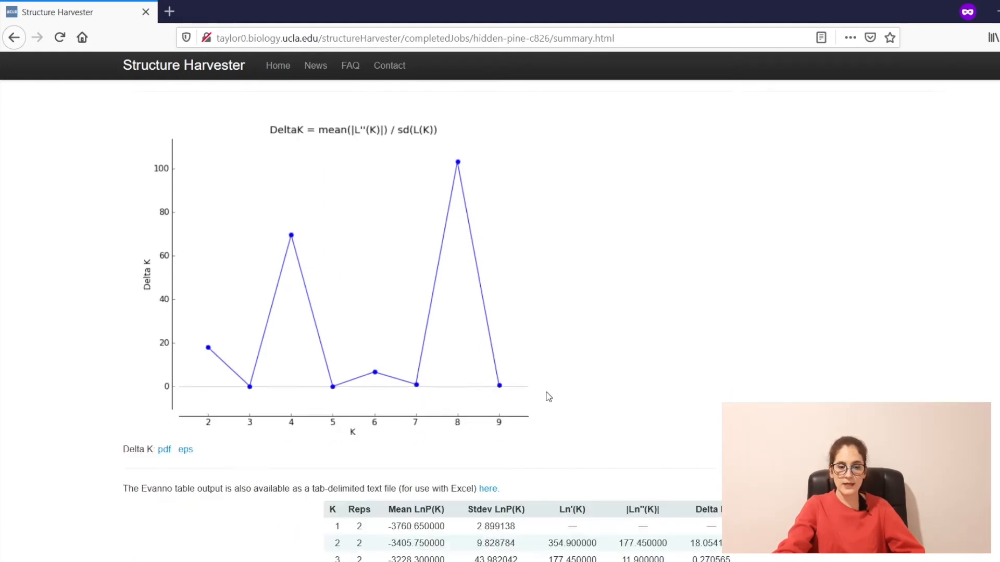
scroll(548, 397, "down", 6)
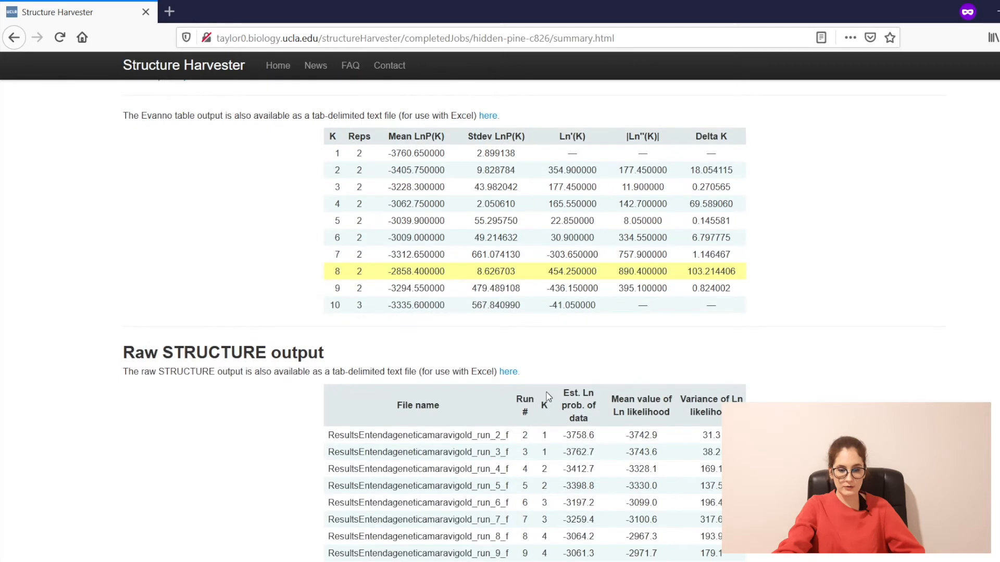
scroll(548, 397, "down", 8)
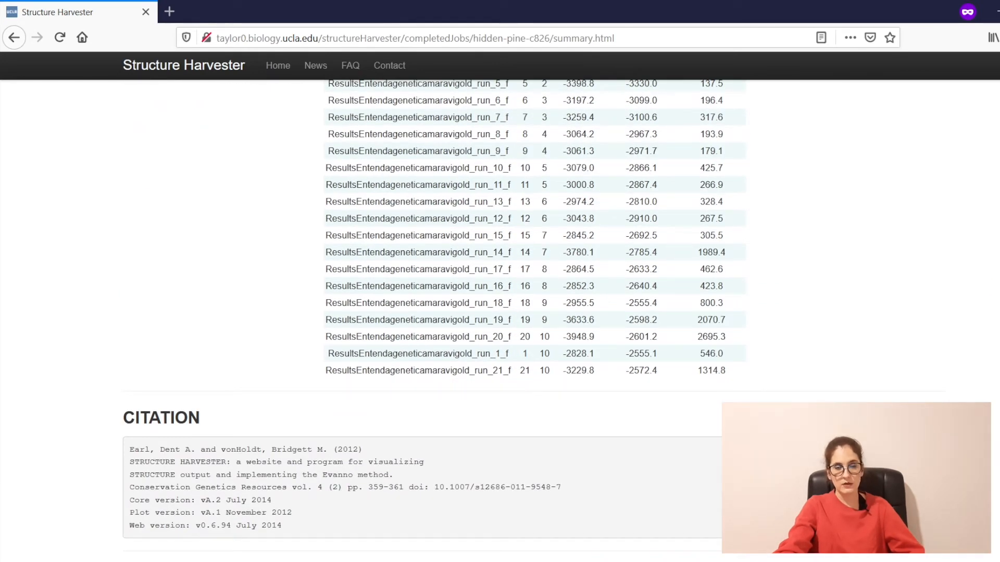
scroll(548, 397, "up", 14)
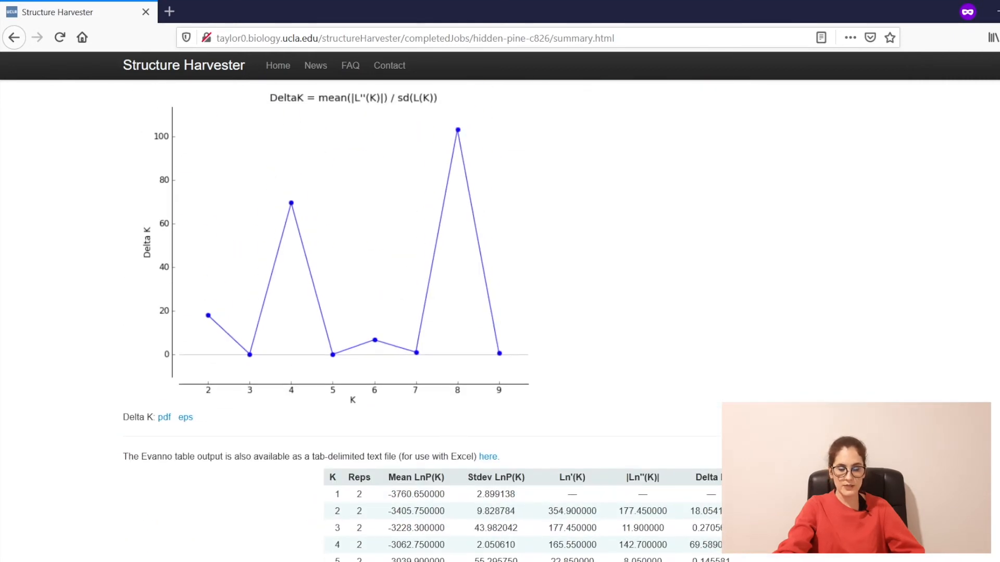
scroll(548, 397, "up", 4)
scroll(548, 396, "up", 14)
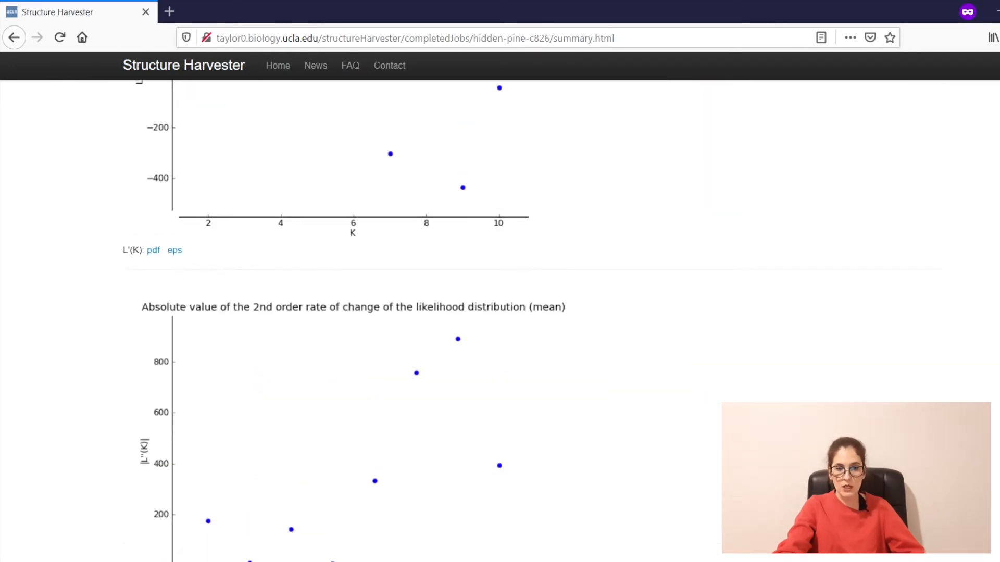
scroll(548, 397, "up", 15)
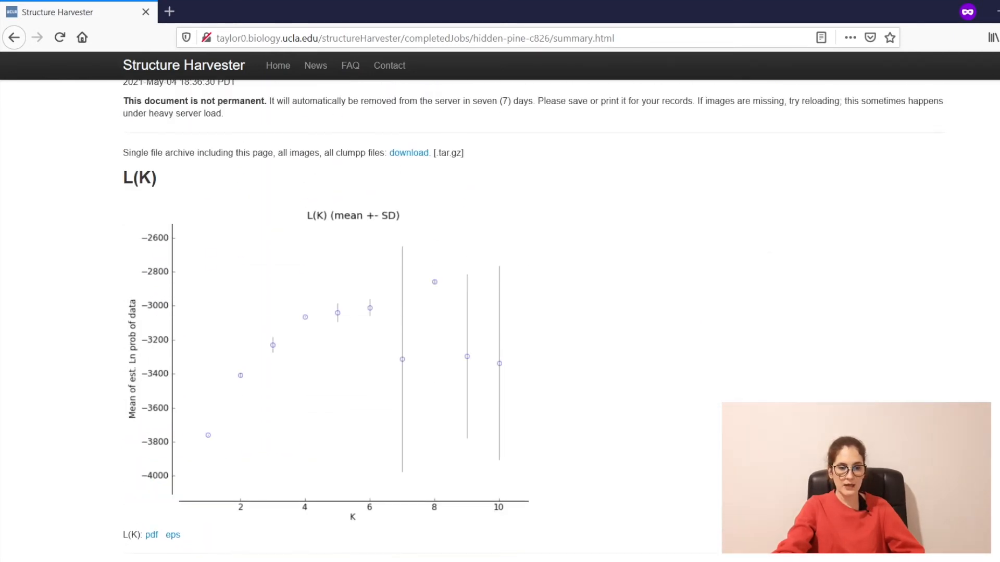
scroll(766, 383, "down", 20)
scroll(766, 383, "up", 12)
scroll(764, 378, "up", 5)
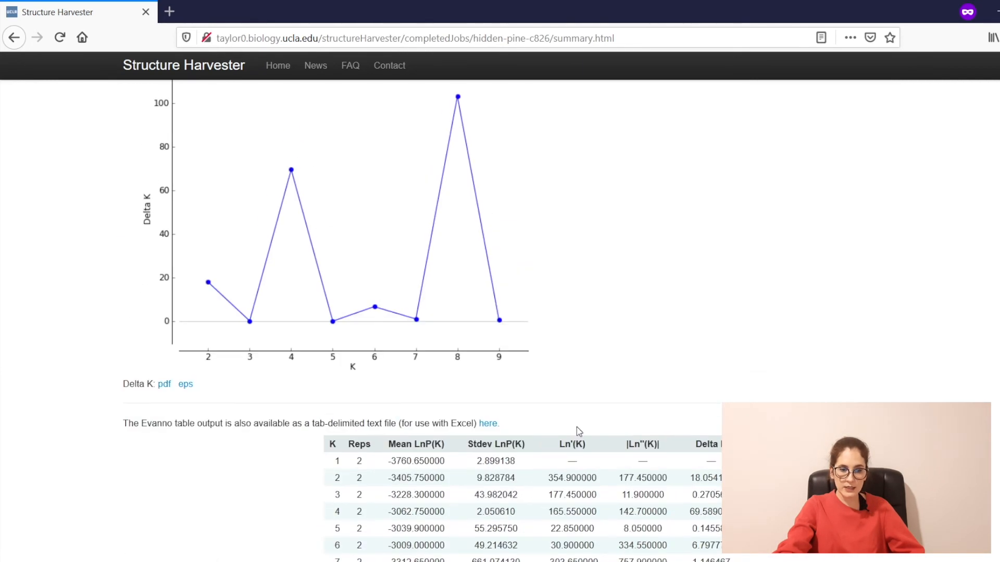
Step: Save the linked Evanno table file to Downloads as evannoTable
right_click(484, 428)
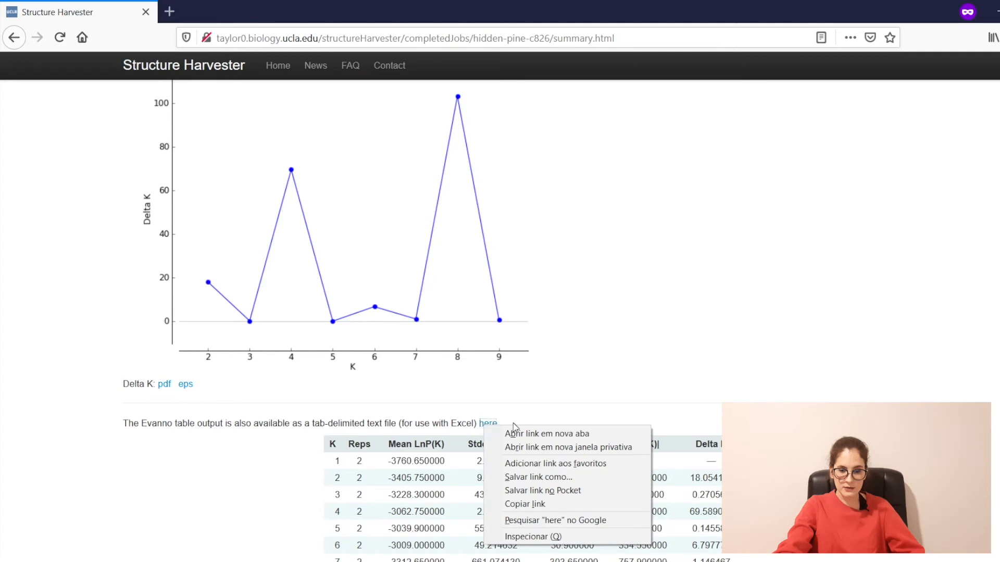
left_click(553, 482)
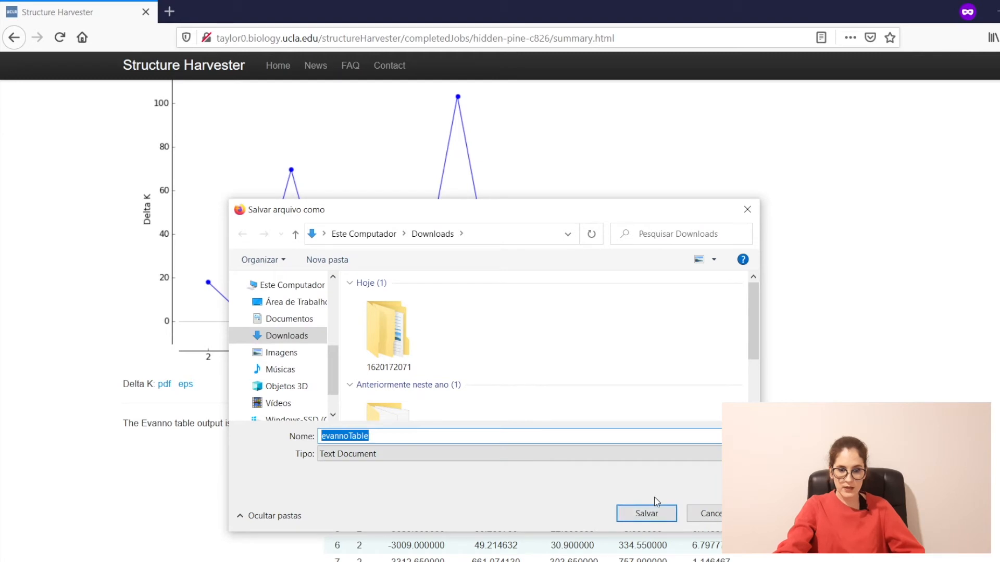
left_click(657, 510)
Step: Scroll up to the Clumpp indfile and popfile download links for K 1–10
scroll(492, 376, "up", 4)
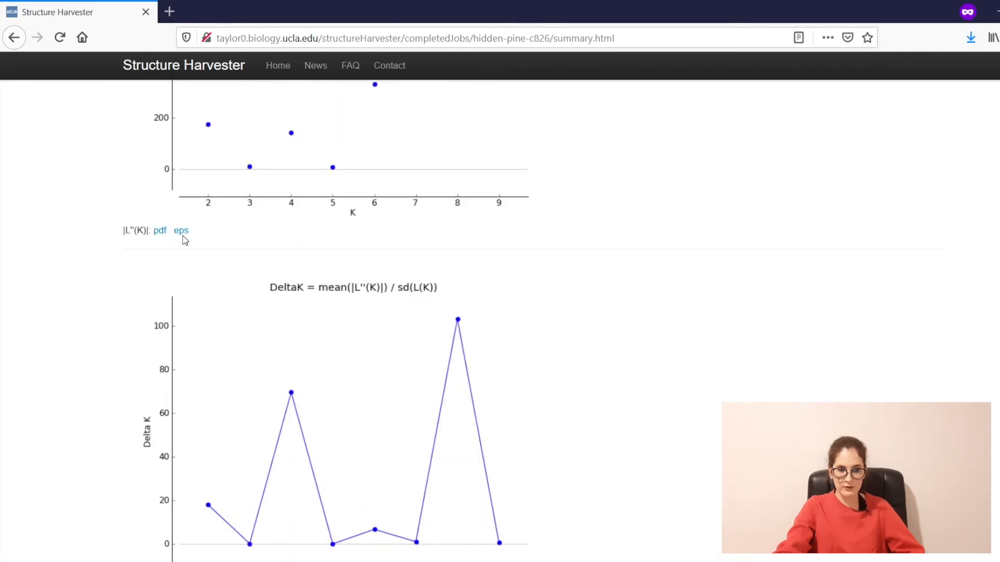
right_click(185, 239)
left_click(693, 393)
scroll(698, 394, "up", 10)
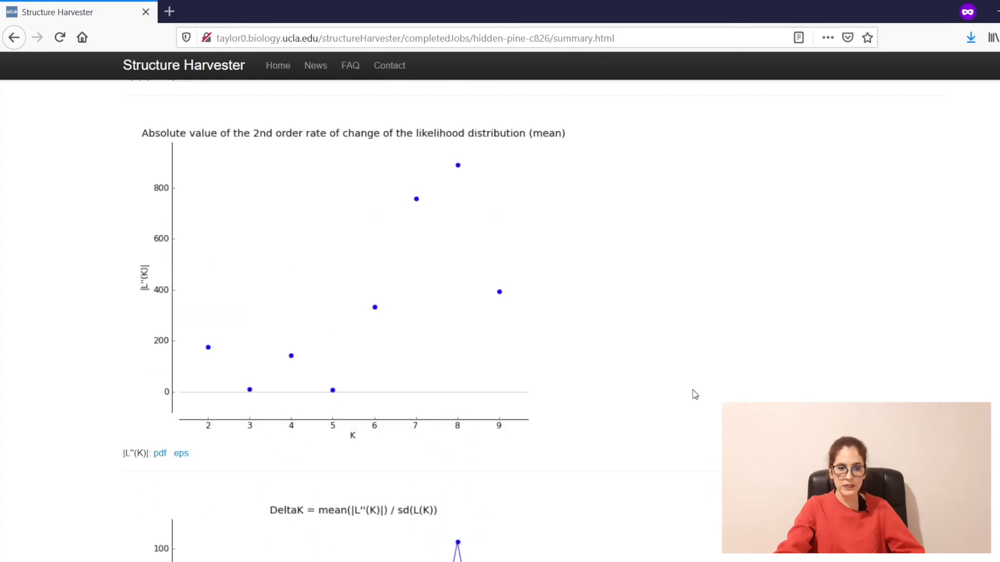
scroll(699, 394, "up", 2)
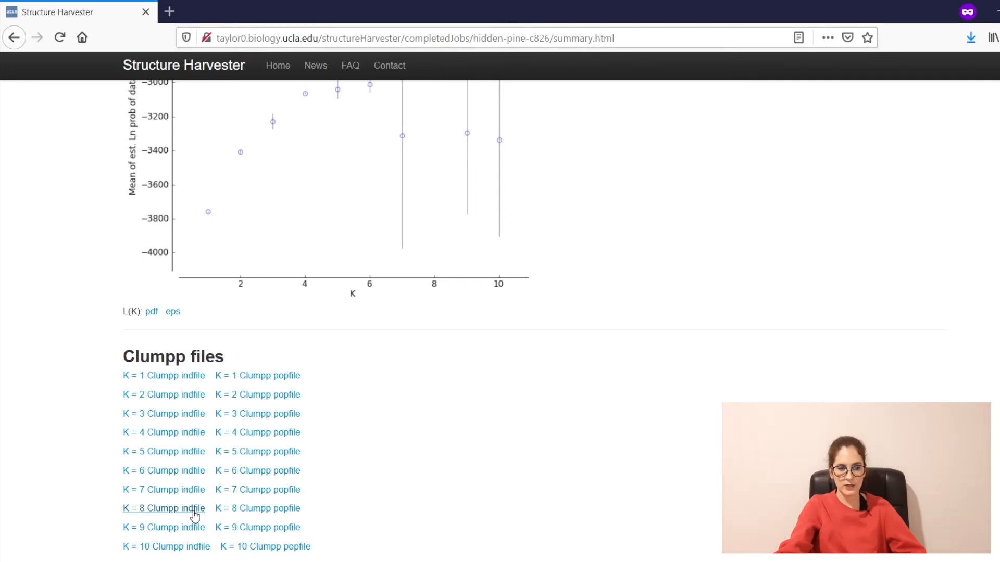
Step: Open the K = 8 Clumpp indfile, highlight row 1's values 0.921 and 0.007, then return to the summary
left_click(194, 515)
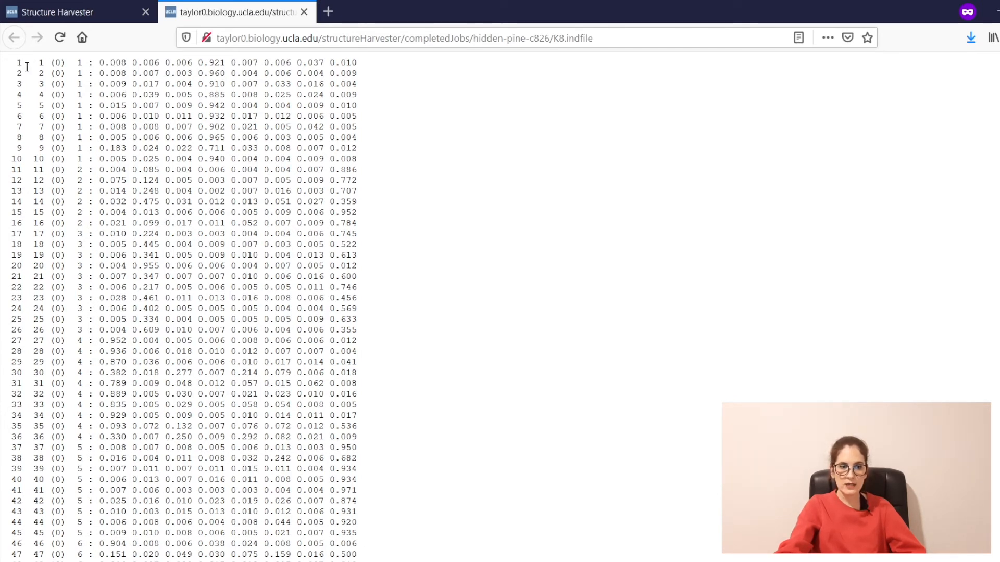
left_click_drag(58, 60, 226, 59)
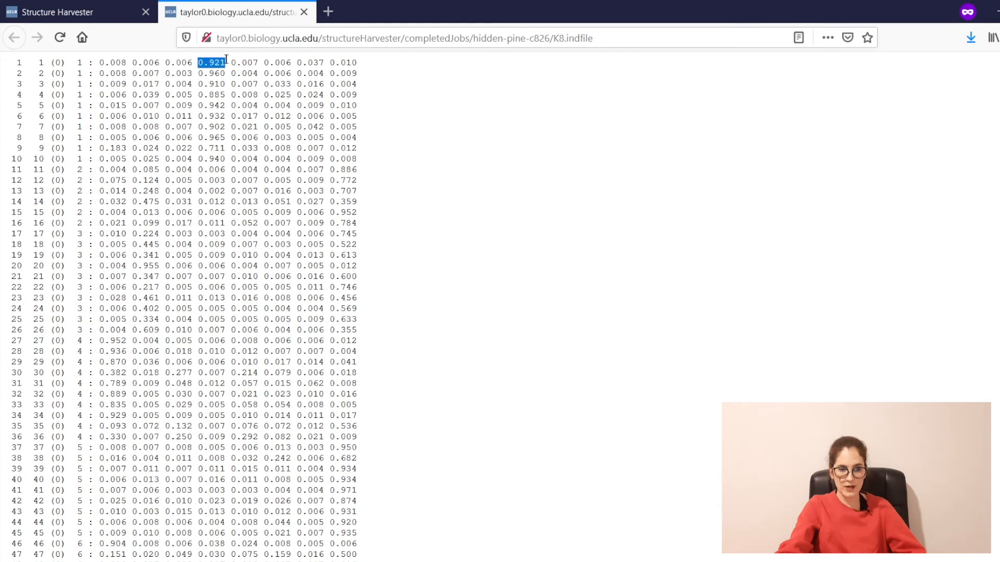
left_click(238, 62)
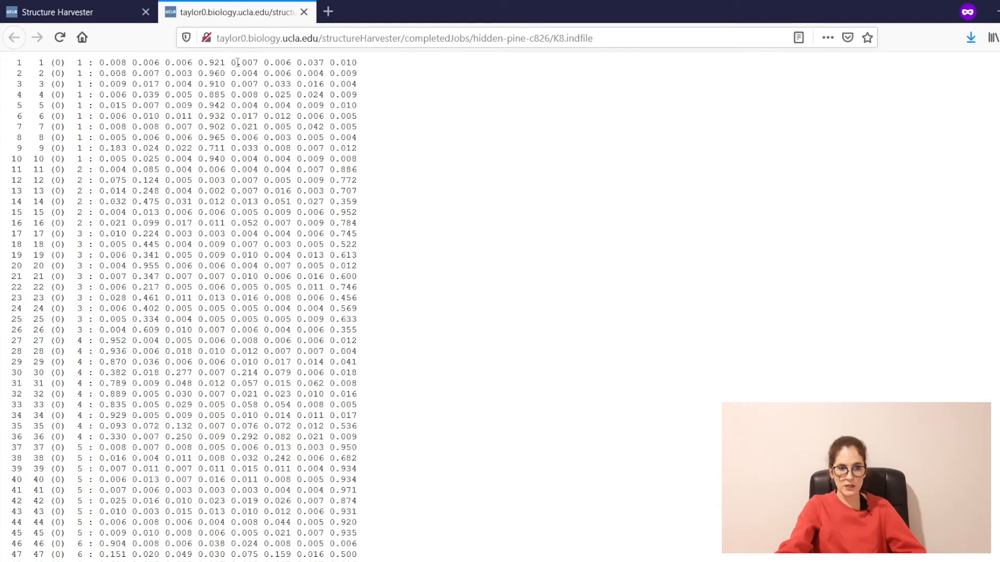
left_click_drag(254, 61, 259, 62)
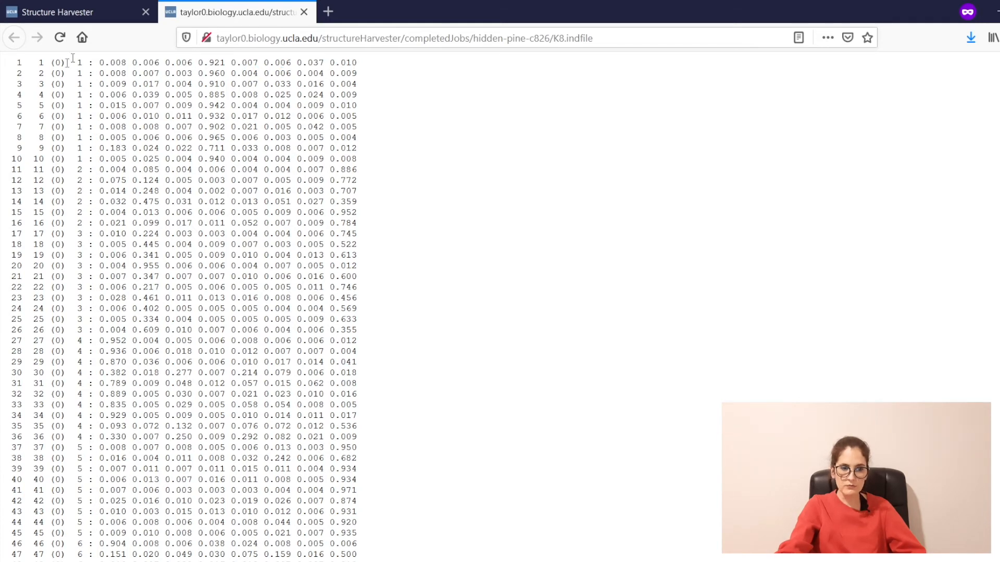
scroll(2, 86, "down", 15)
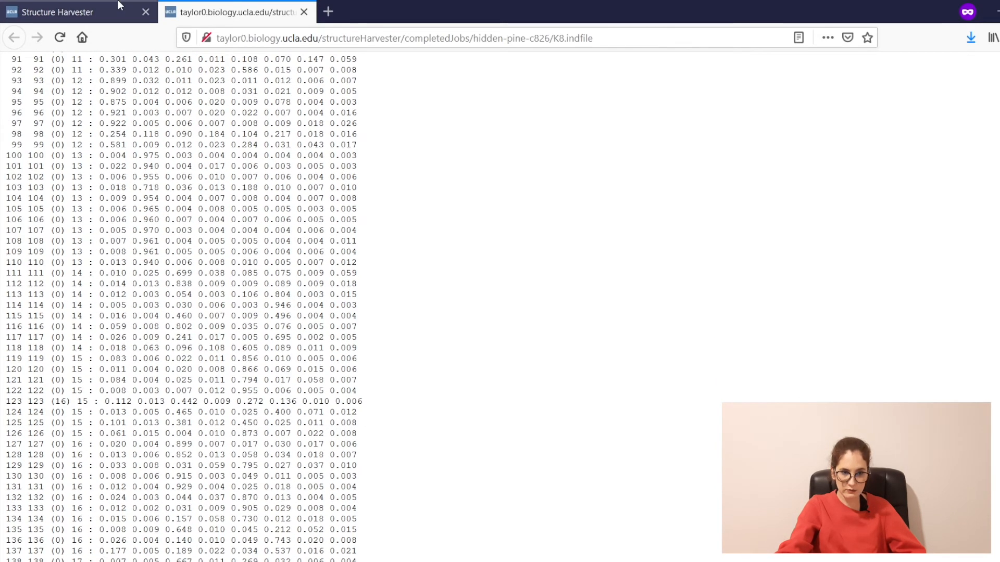
left_click(93, 12)
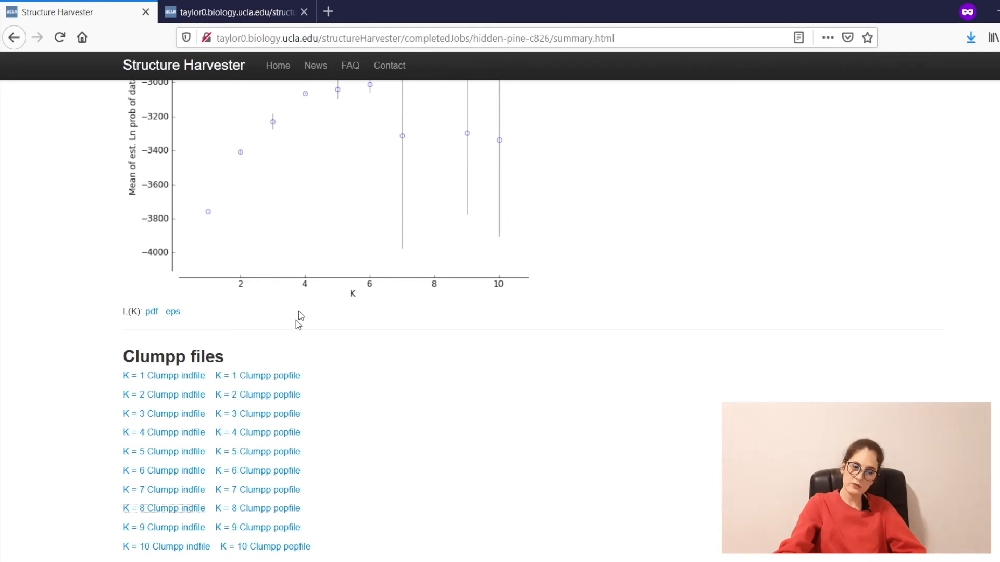
Step: Open the K = 8 Clumpp popfile and highlight row 1's values 0.025 and 0.907, then the whole row
left_click(271, 508)
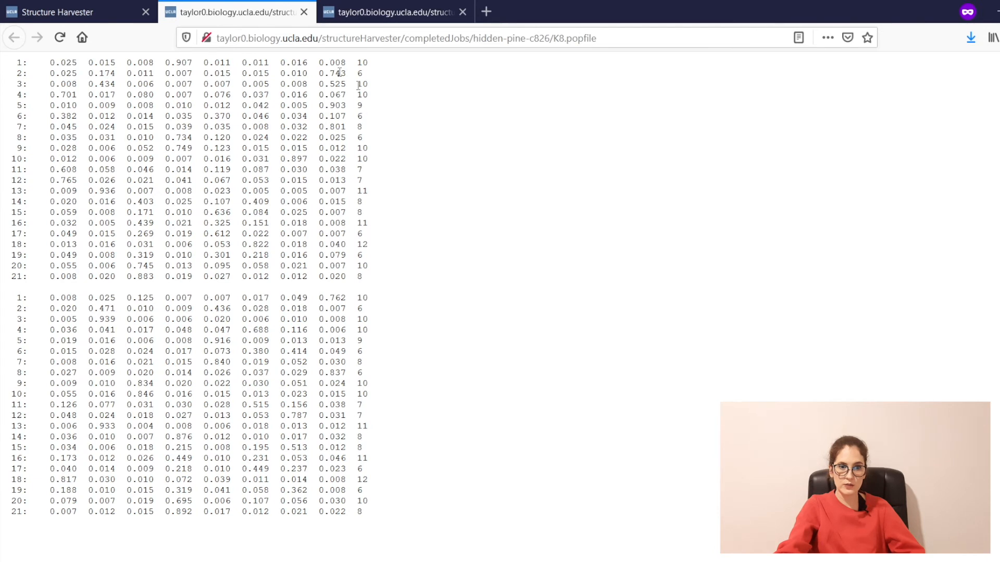
left_click_drag(52, 62, 108, 61)
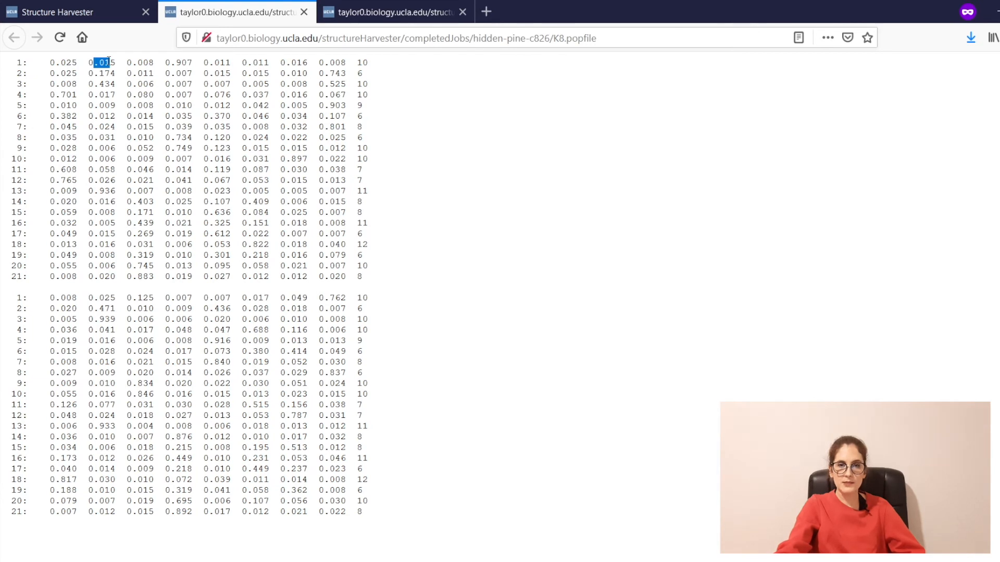
left_click(51, 67)
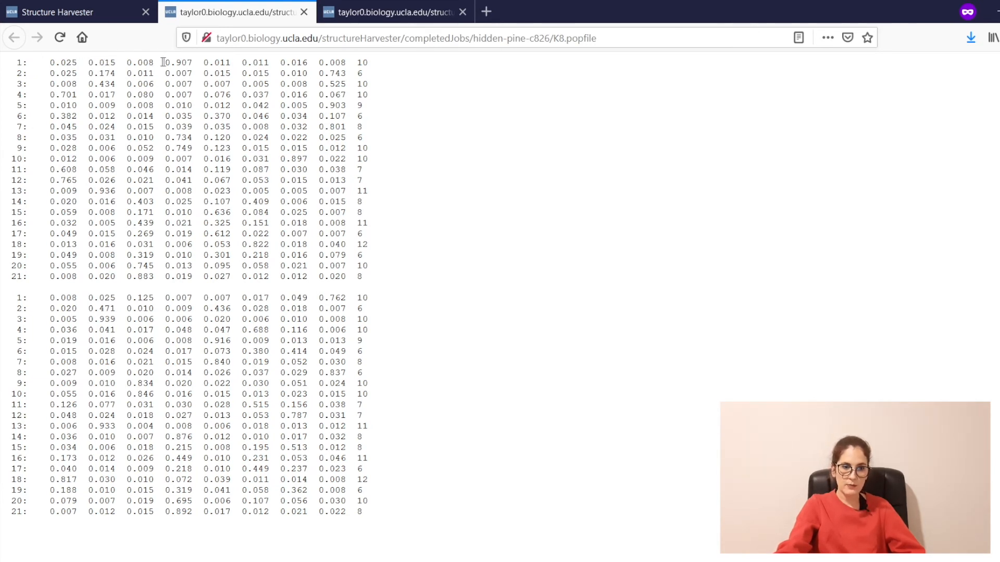
left_click_drag(177, 62, 198, 63)
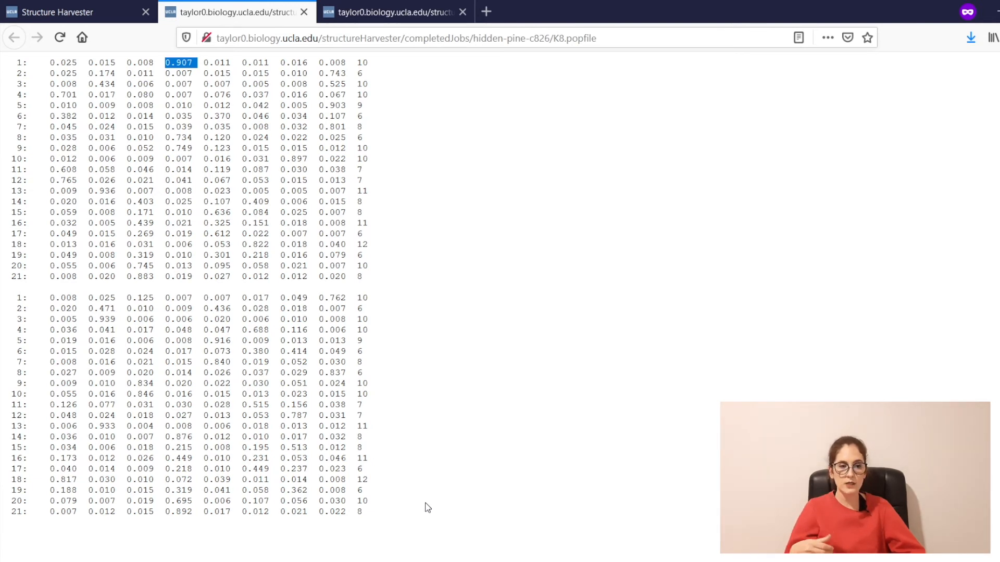
left_click_drag(384, 59, 53, 62)
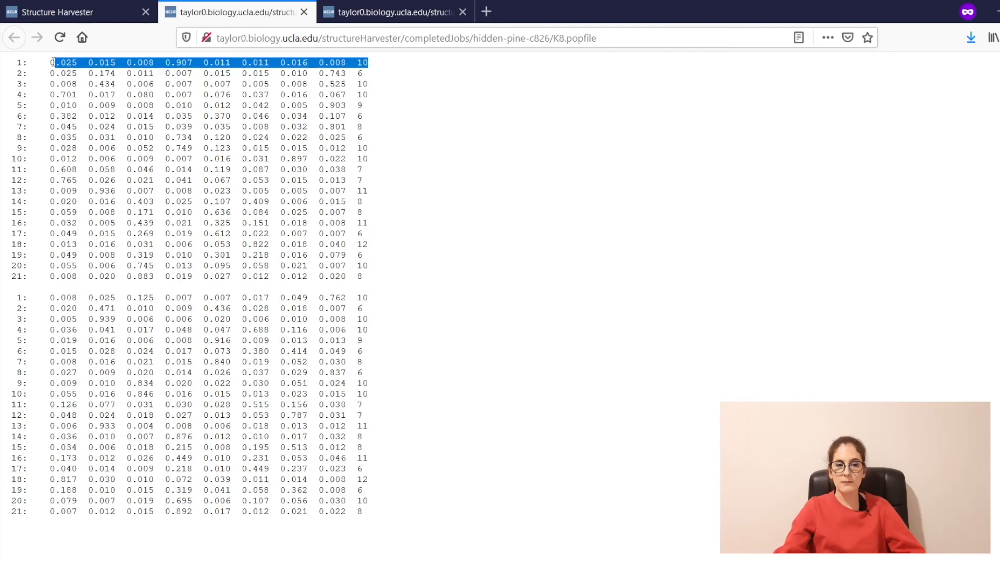
Step: Highlight 0.025 in row 1 and 0.008 in the second block, then minimize the browser
triple_click(187, 59)
left_click(181, 59)
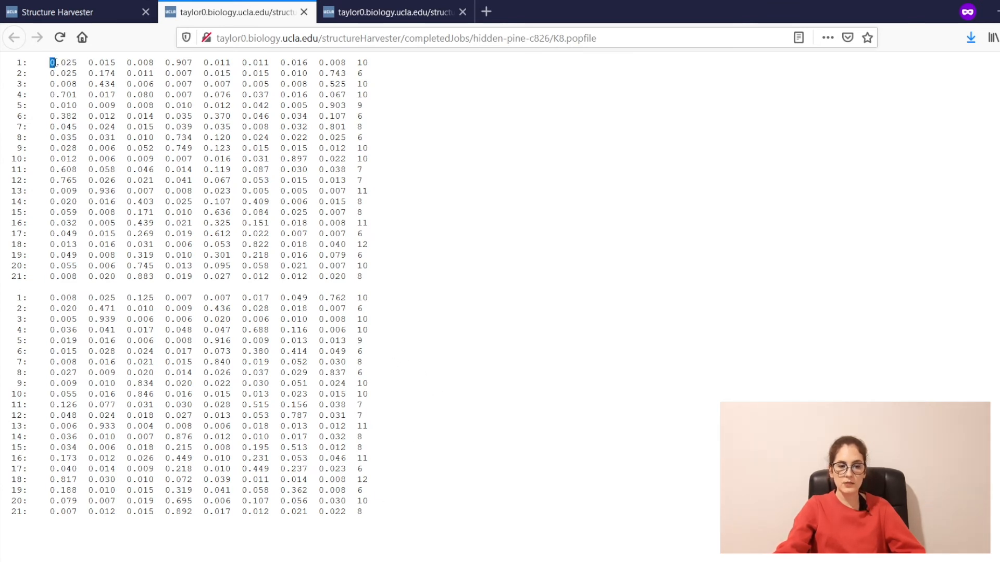
left_click(79, 62)
left_click_drag(79, 62, 50, 60)
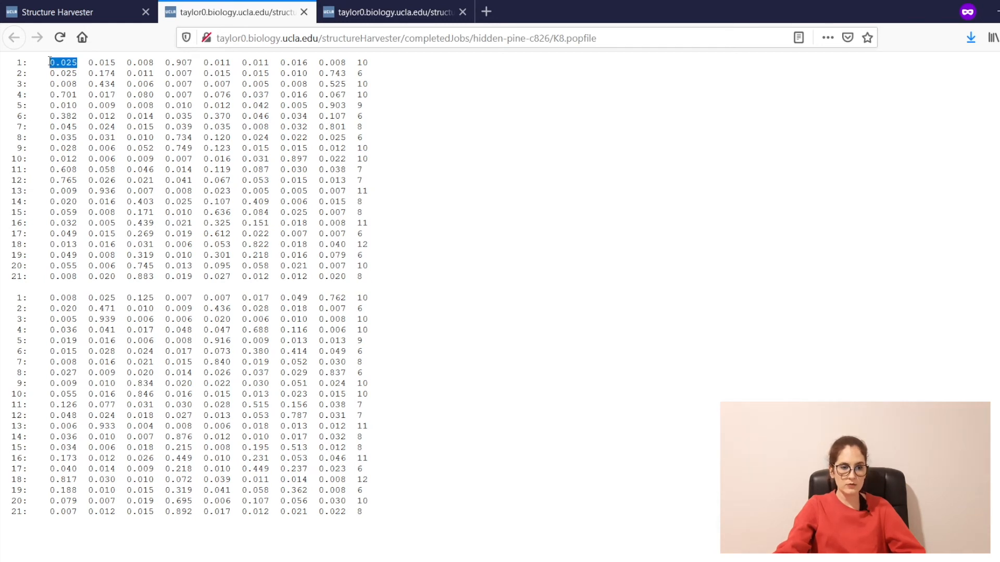
left_click_drag(79, 297, 45, 302)
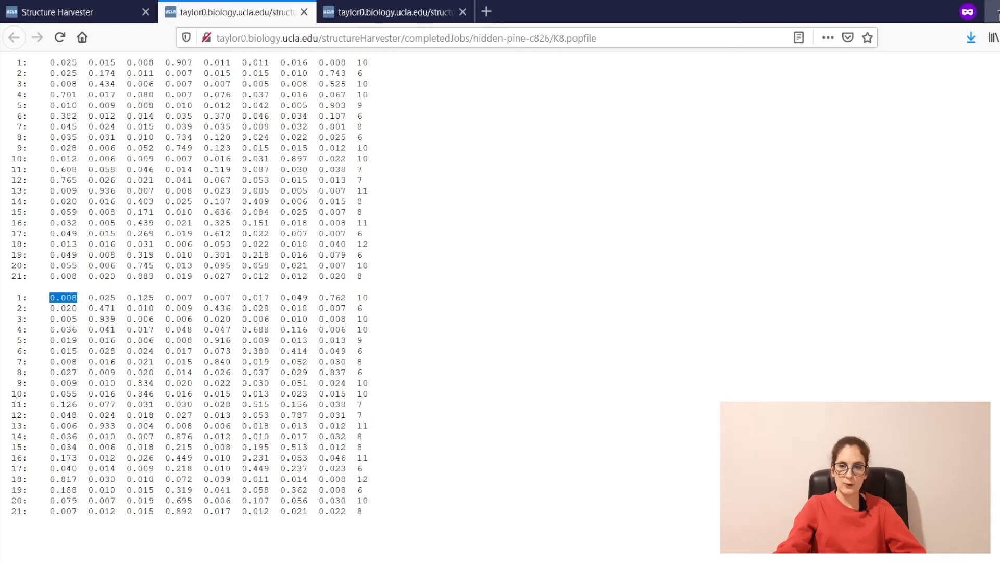
left_click(994, 11)
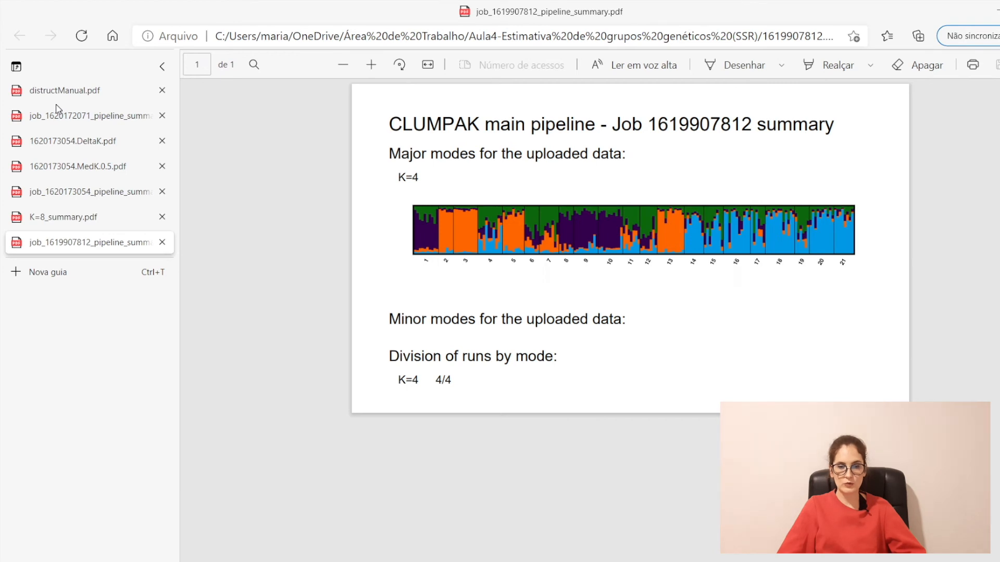
left_click(48, 119)
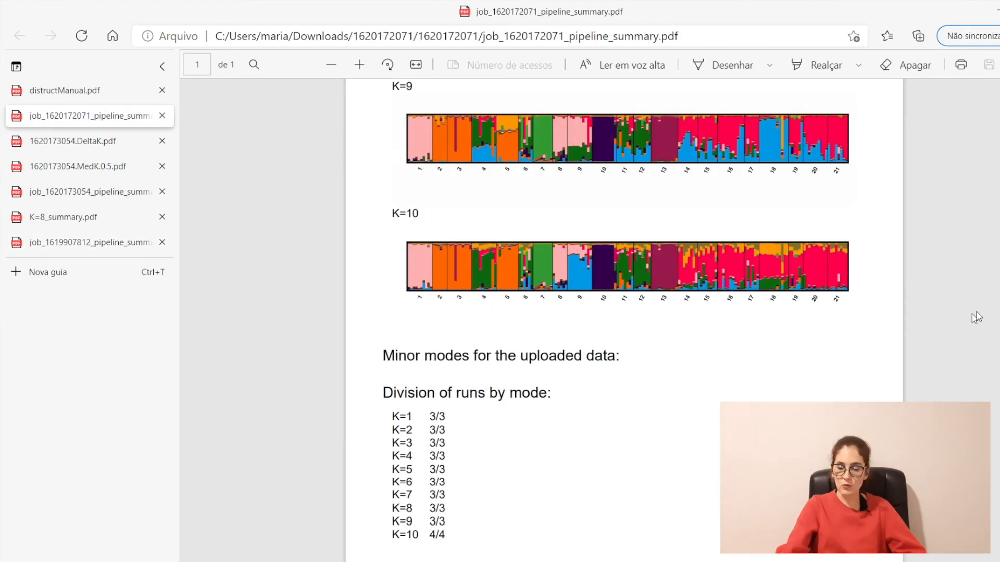
scroll(624, 320, "up", 10)
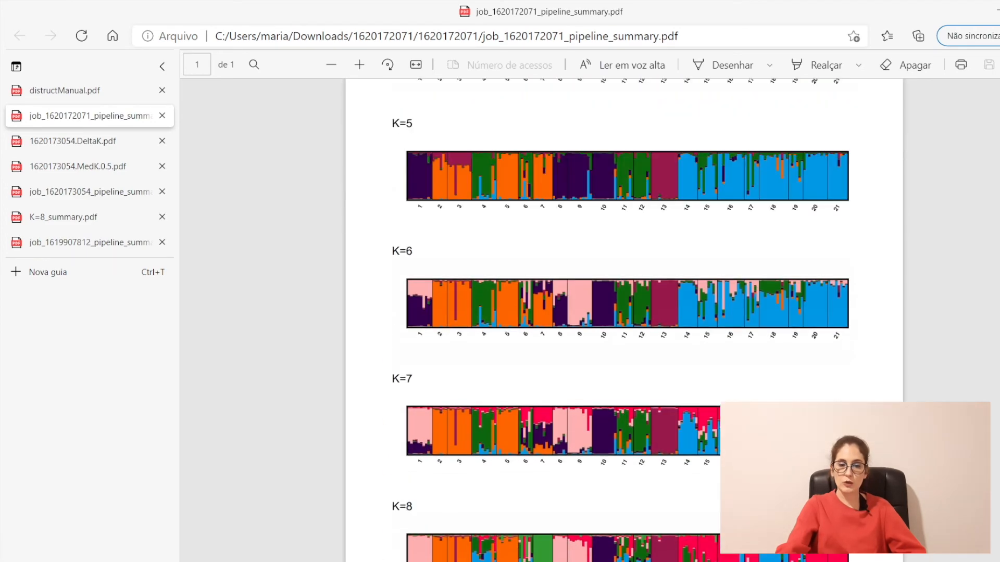
scroll(624, 321, "up", 8)
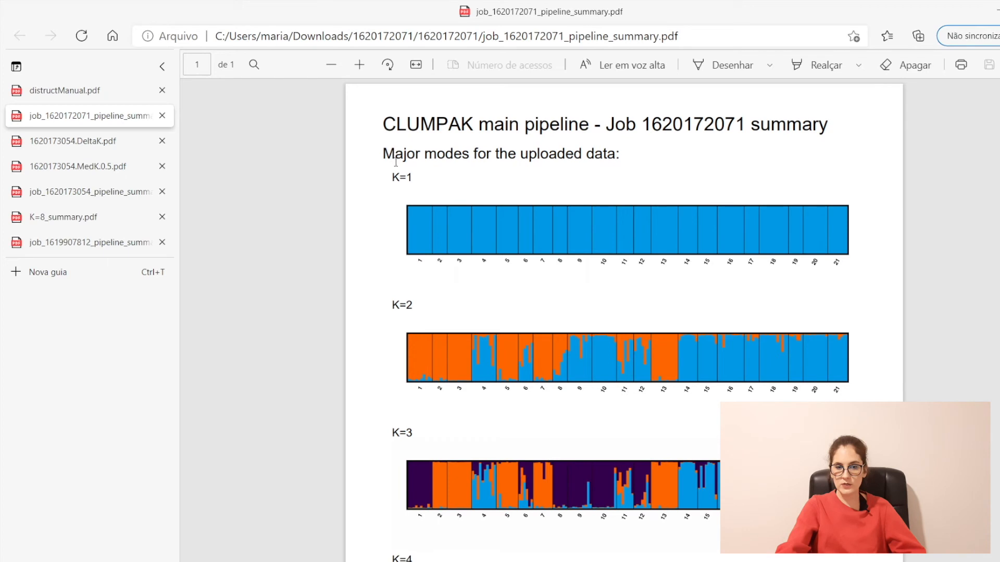
left_click_drag(385, 154, 473, 156)
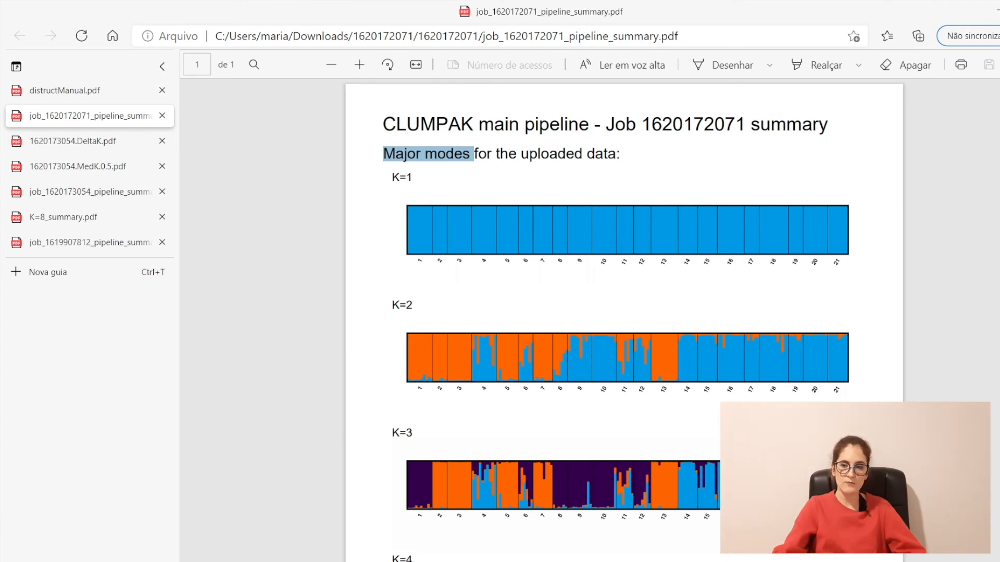
scroll(624, 320, "down", 10)
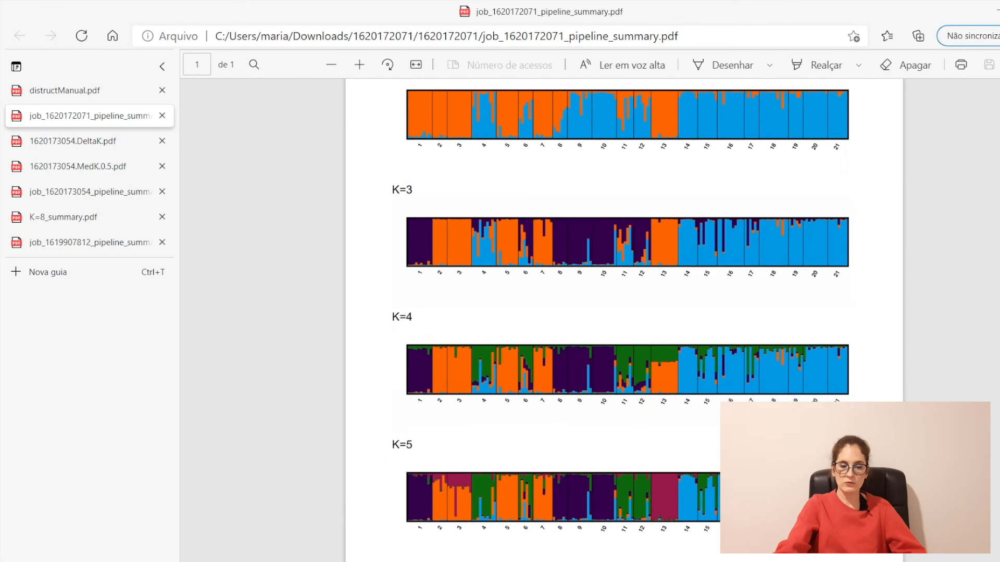
scroll(624, 313, "down", 8)
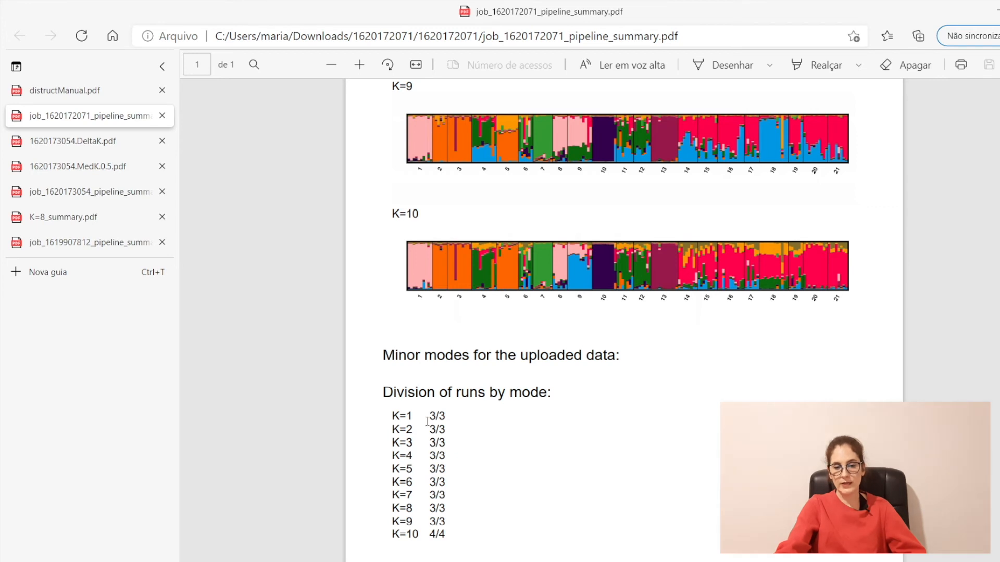
left_click_drag(433, 418, 435, 482)
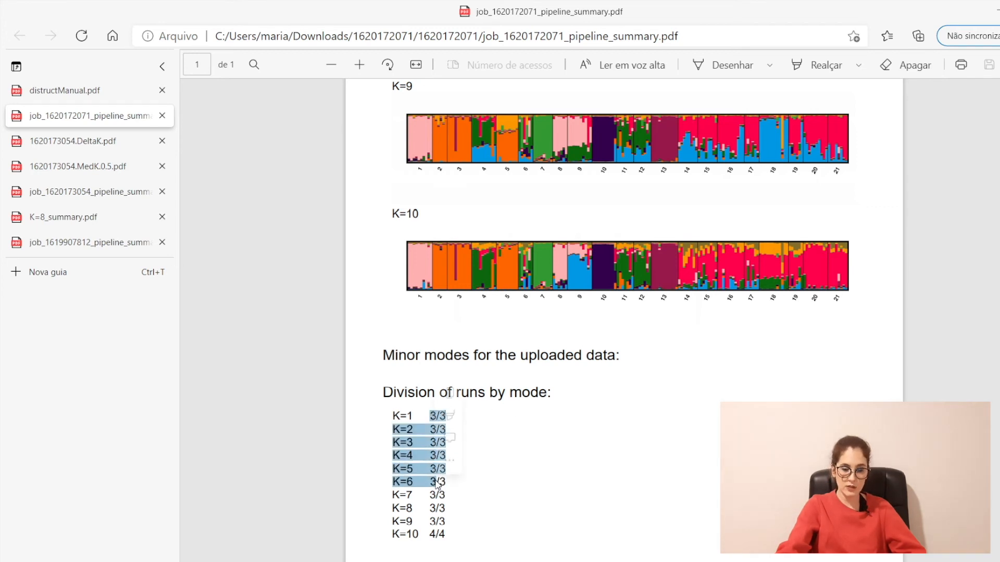
left_click(479, 477)
left_click_drag(432, 418, 443, 417)
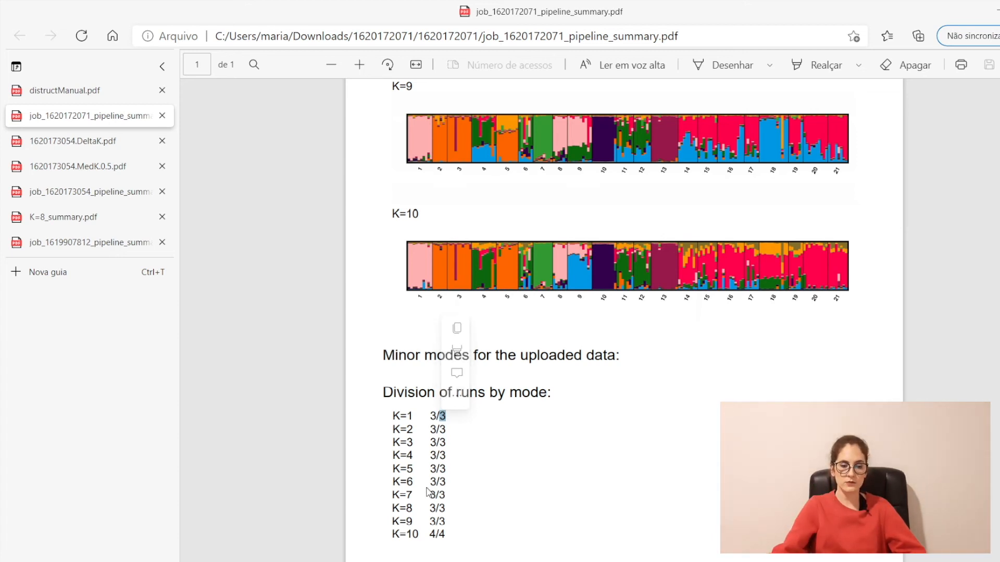
Step: Load clumpak.tau.ac.il in the private window and open the Run Main Pipeline file chooser
left_click(393, 557)
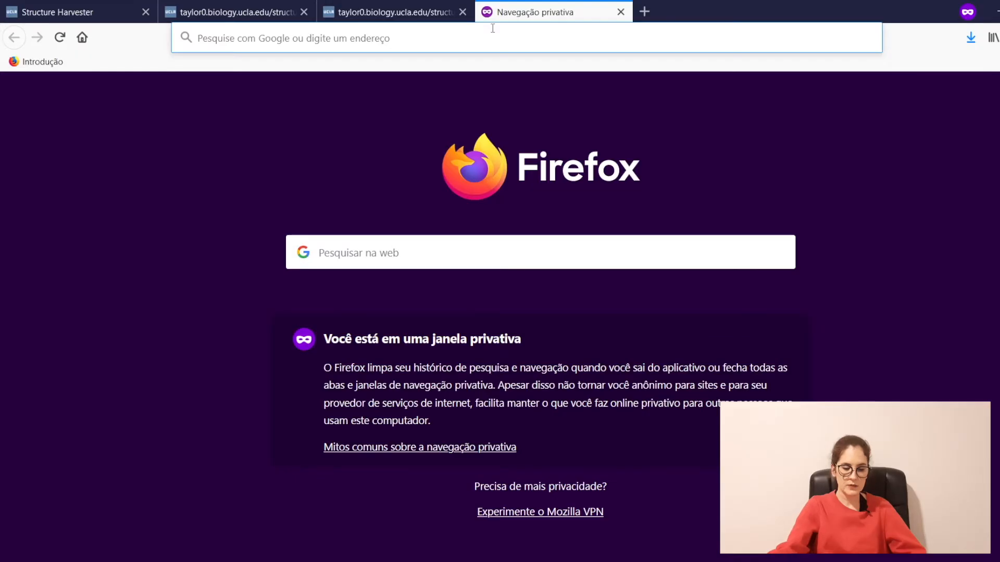
type("cl")
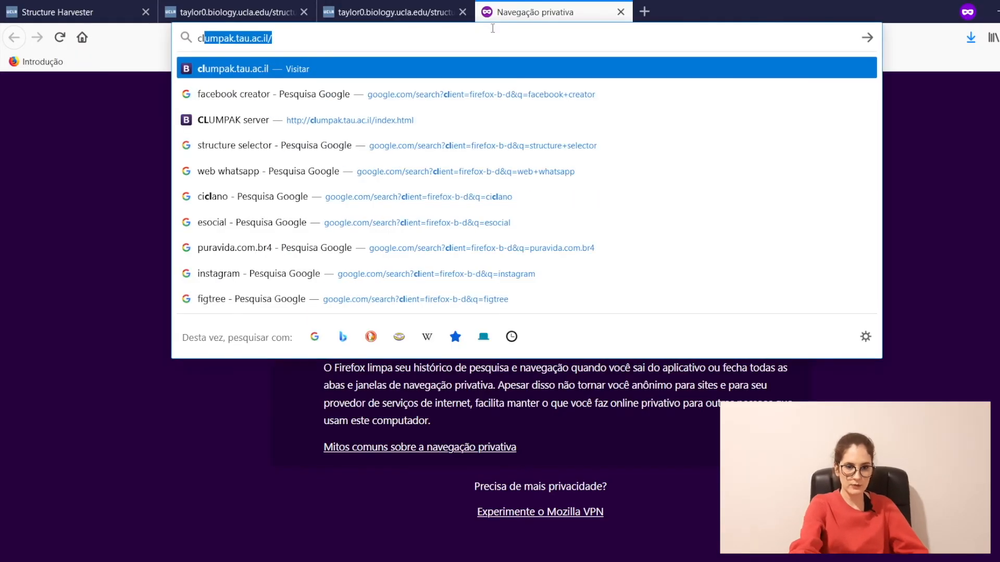
key("Return")
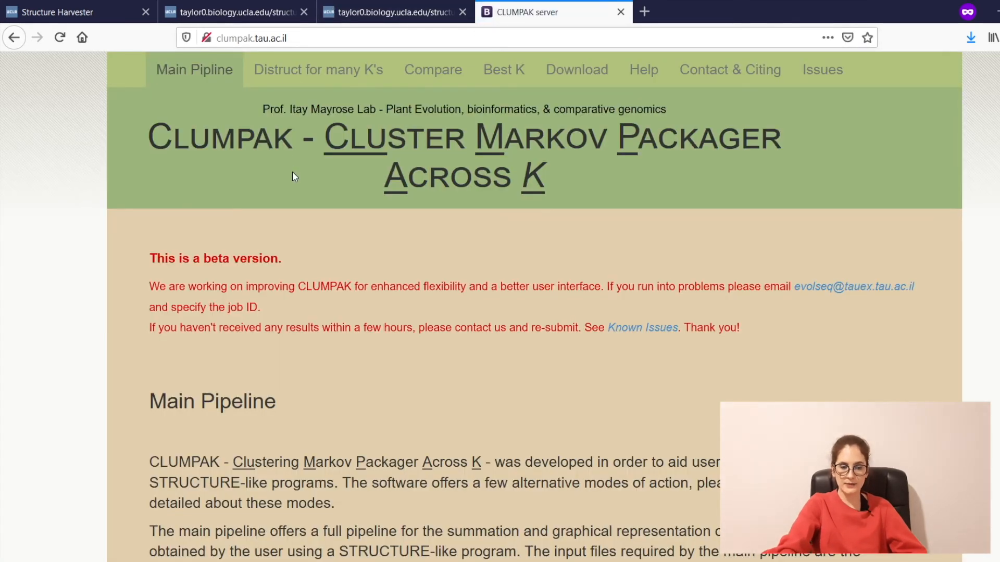
scroll(292, 171, "down", 8)
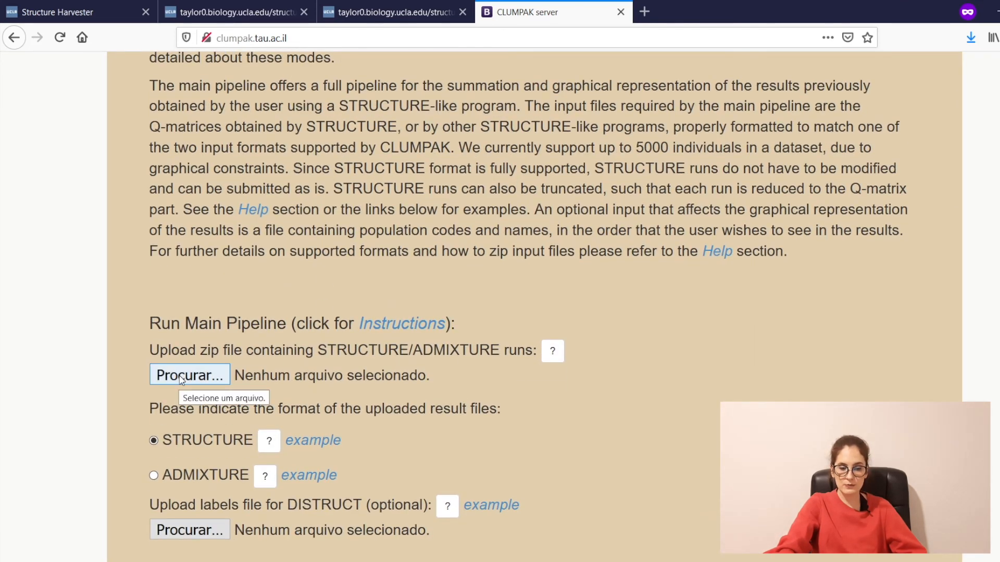
left_click(181, 379)
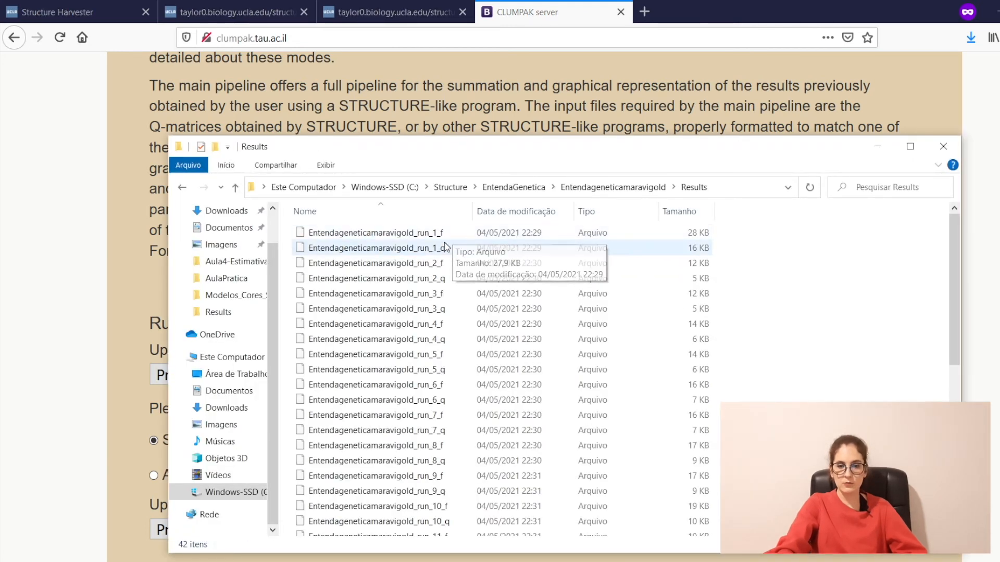
Step: Sort the Results files by size and select the 21 _f run files
left_click(436, 249)
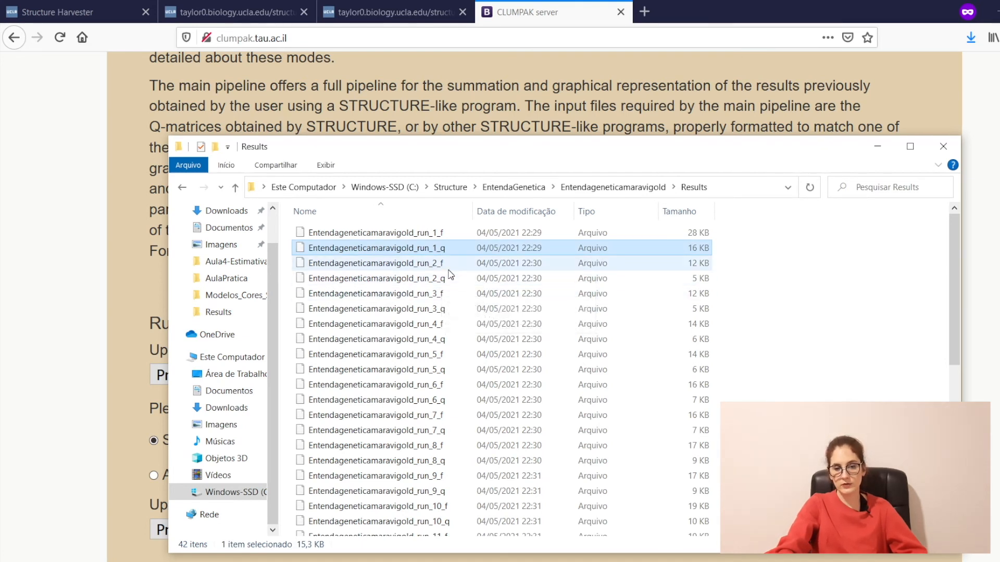
left_click(448, 264)
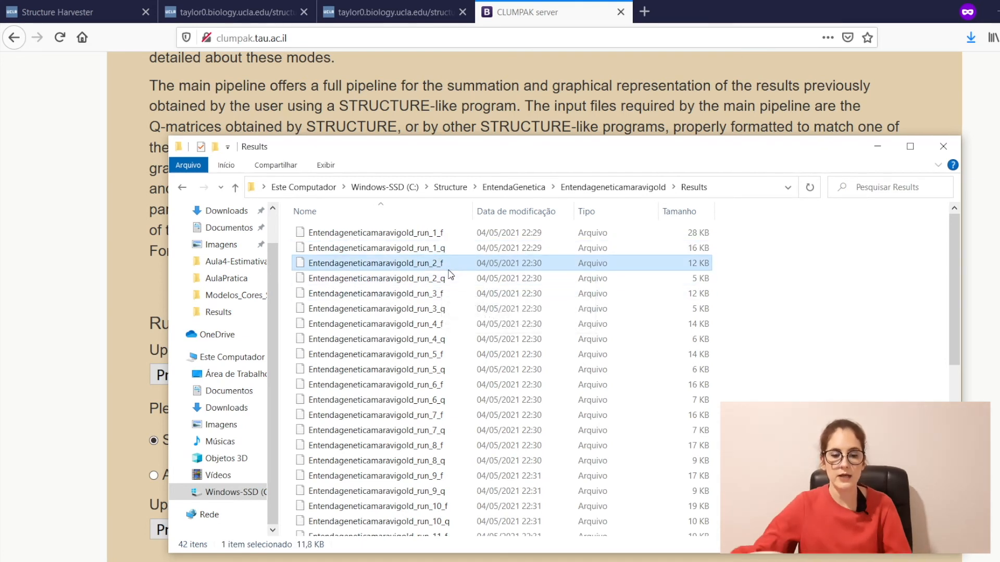
left_click(679, 211)
left_click_drag(769, 243, 479, 453)
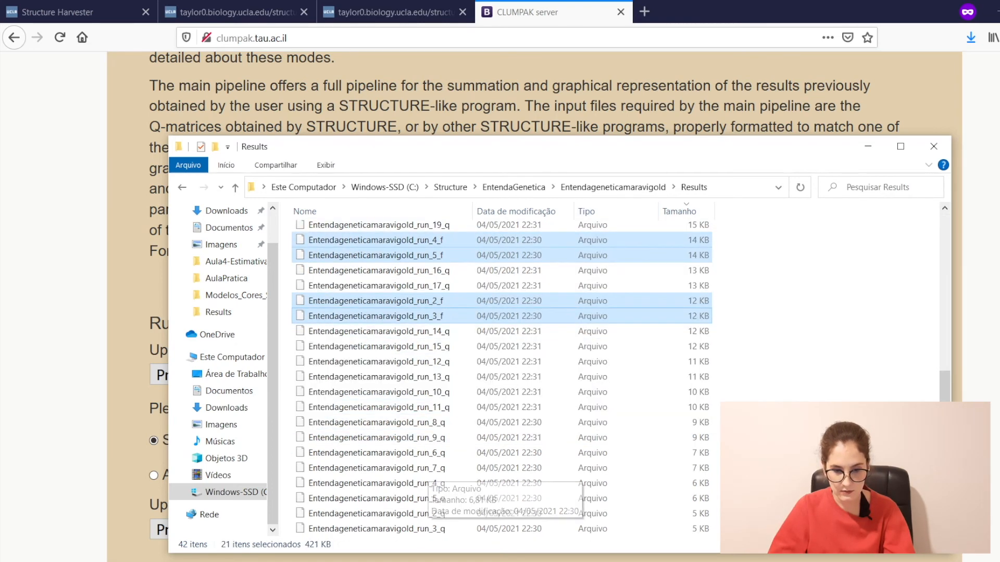
scroll(500, 365, "up", 7)
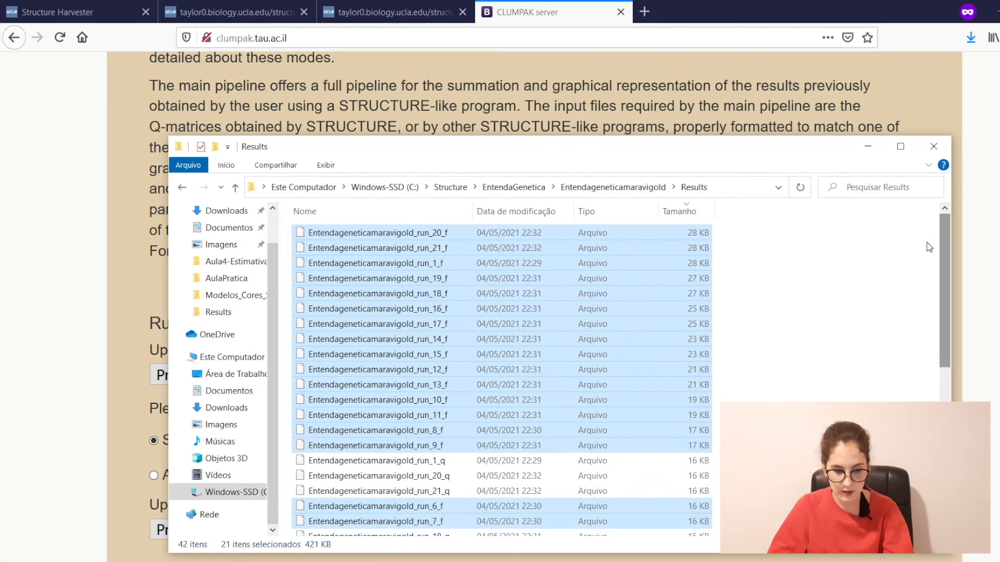
left_click(575, 193)
Step: Move the 21 _f run files into a new Resultados_f folder and check its contents
right_click(314, 384)
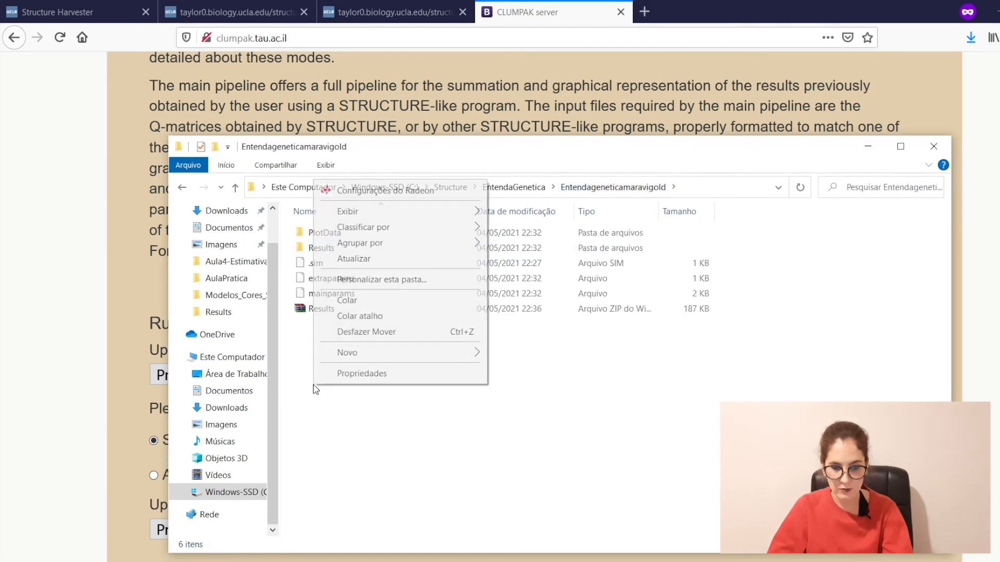
left_click(384, 257)
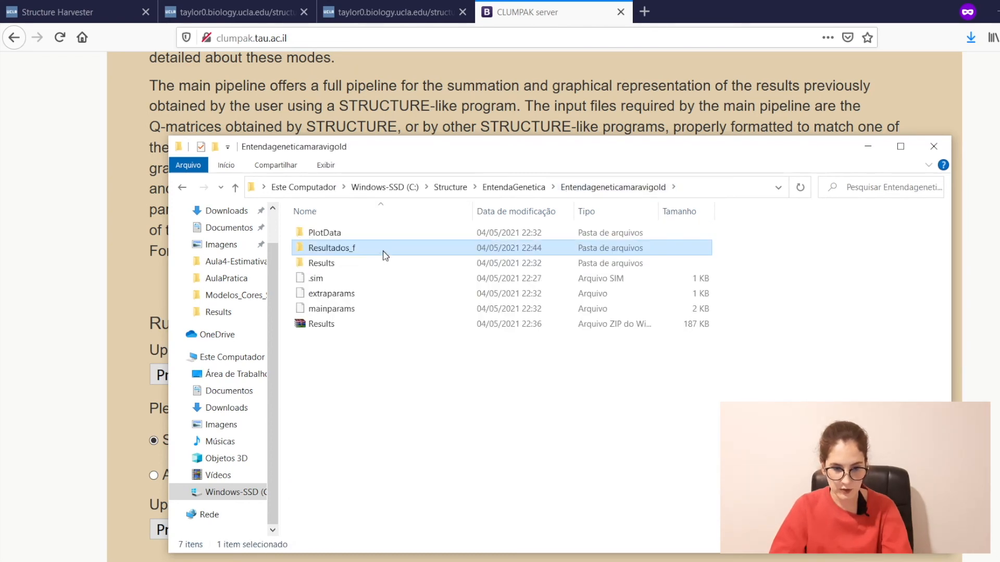
key("alt+Left")
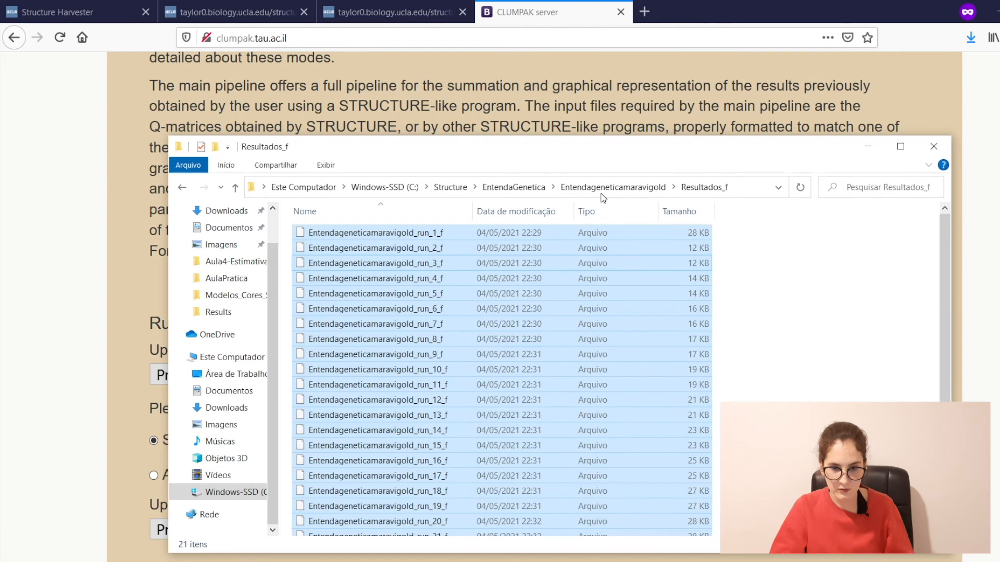
left_click(555, 191)
Step: Compress Resultados_f into a RAR archive, then delete that unwanted RAR
right_click(397, 250)
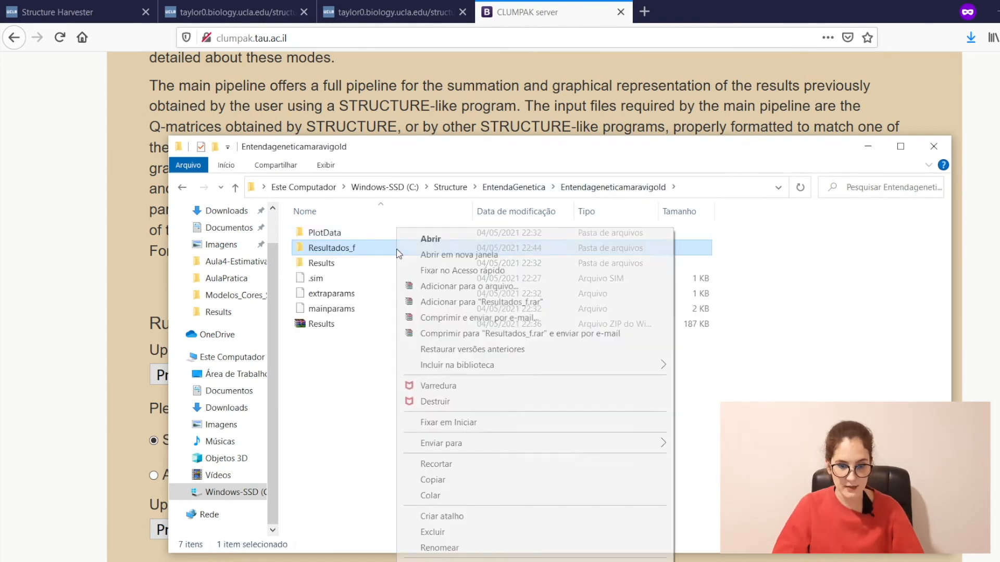
left_click(463, 302)
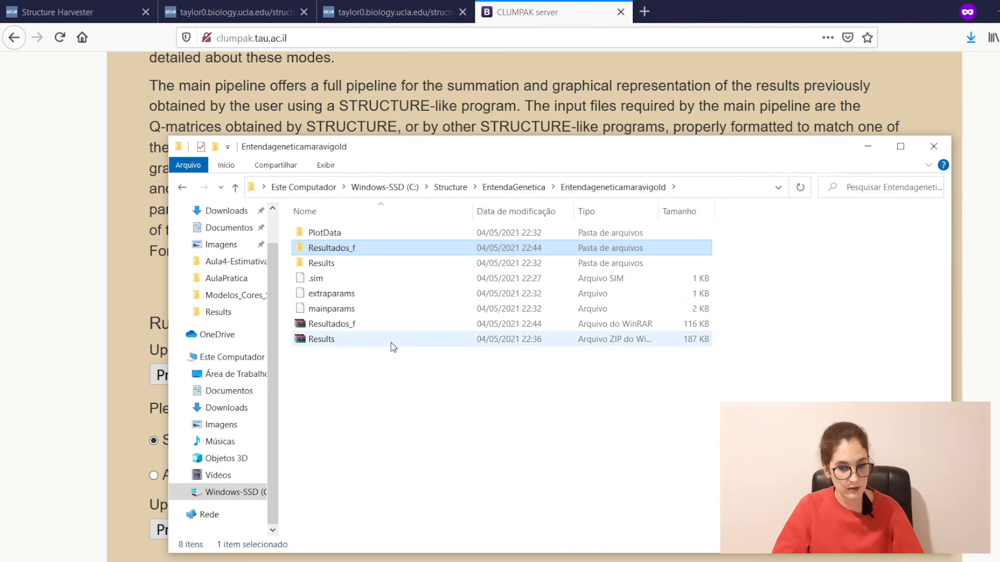
left_click(411, 339)
left_click(415, 327)
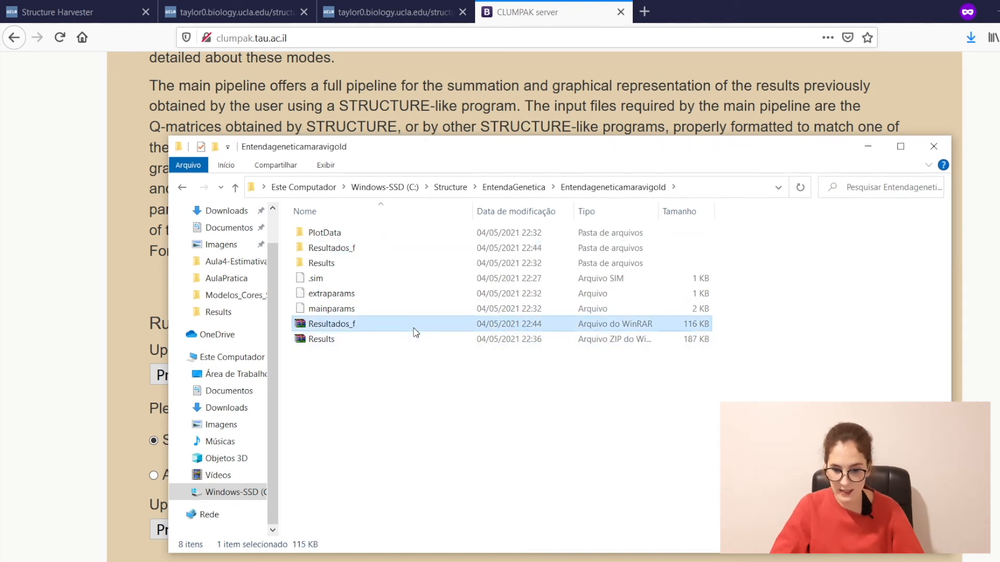
key("Delete")
Step: Archive the Resultados_f folder as a ZIP file via Adicionar para o arquivo..
left_click(318, 263)
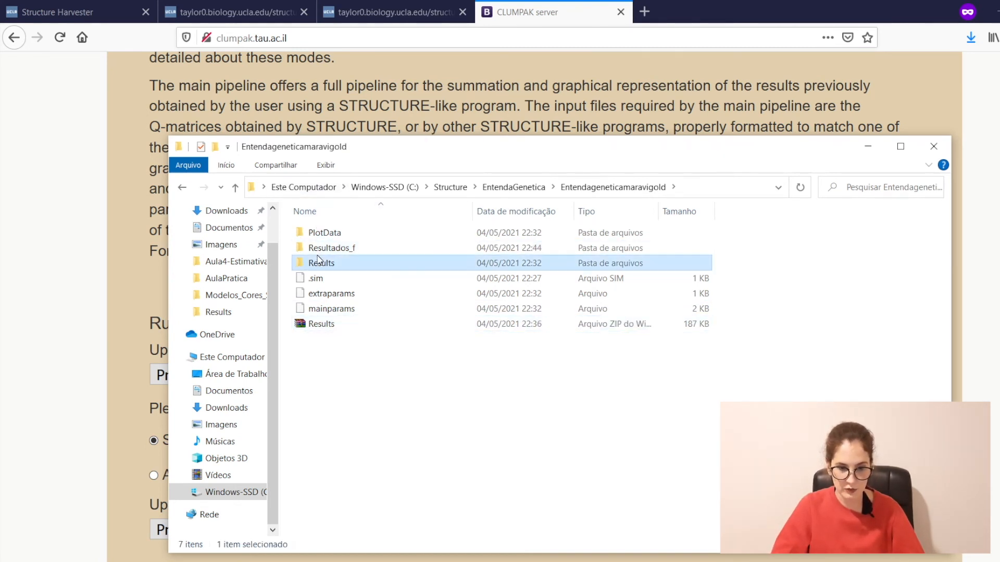
right_click(316, 248)
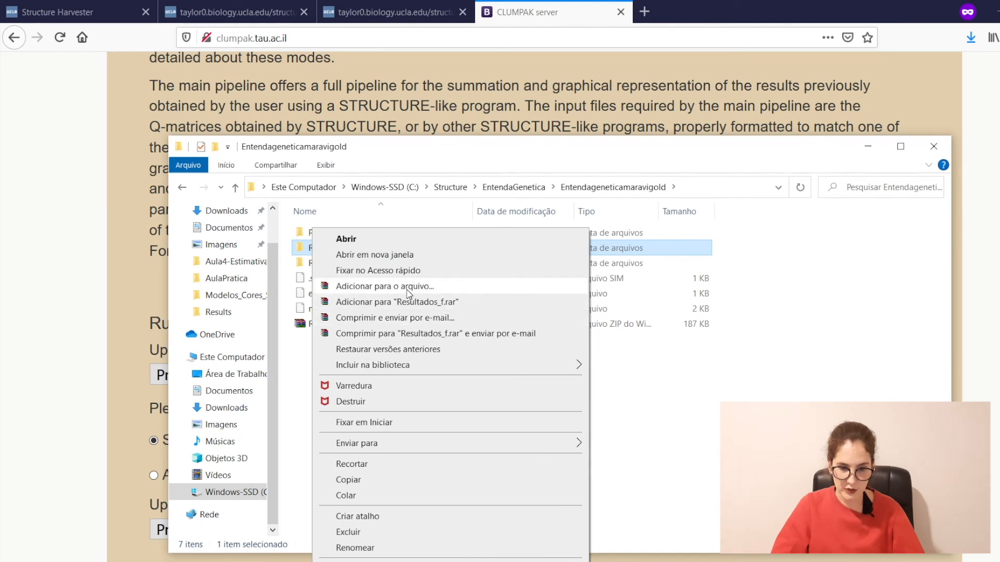
left_click(410, 288)
left_click(402, 321)
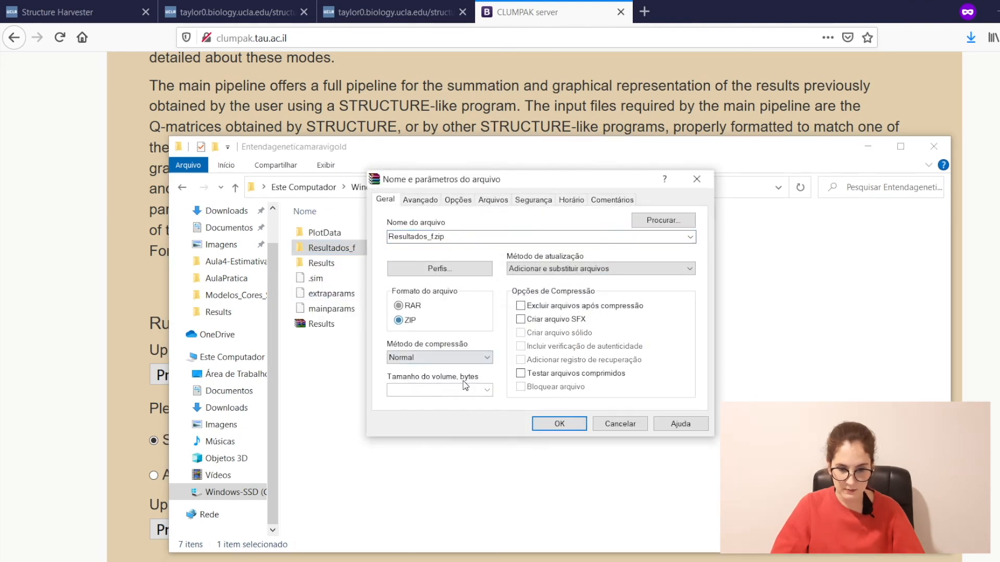
left_click(559, 424)
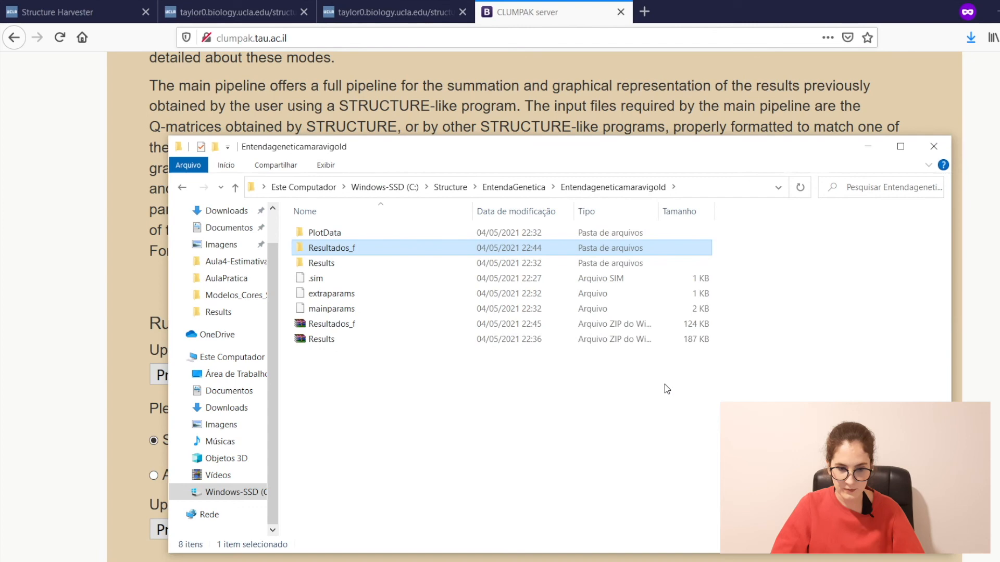
Step: Choose Resultados_F.zip as the STRUCTURE runs file to upload in CLUMPAK
left_click(72, 248)
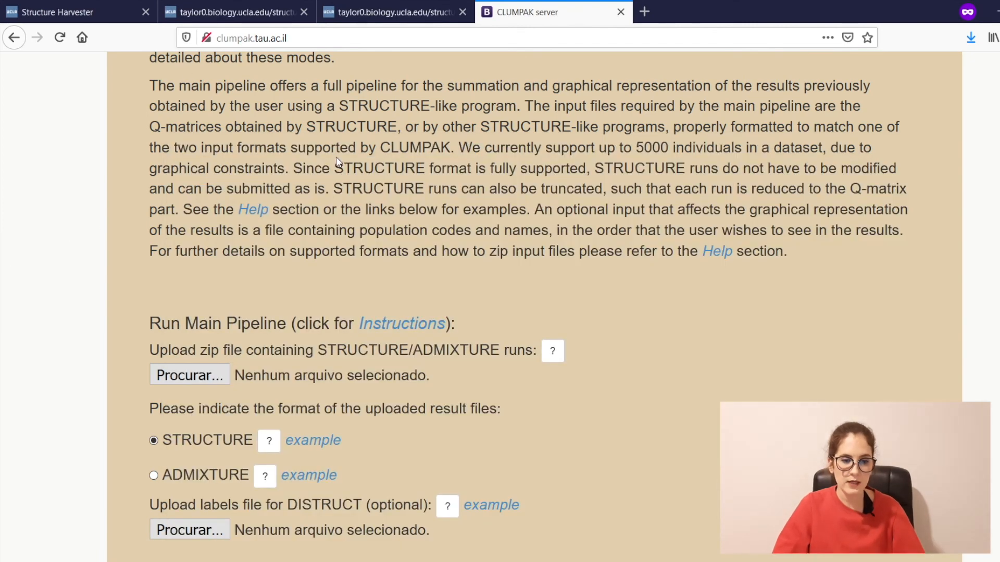
left_click(212, 378)
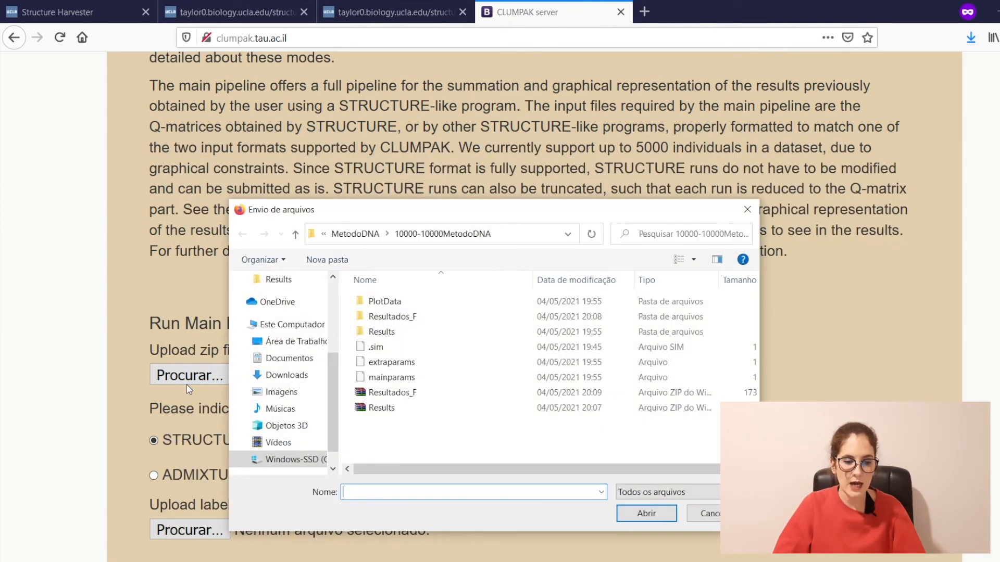
left_click(366, 398)
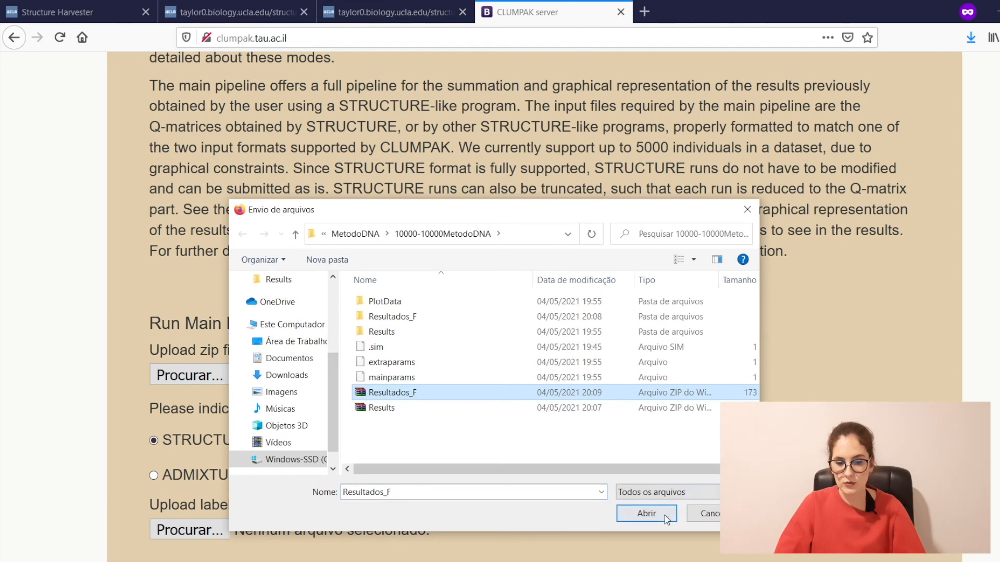
left_click(665, 514)
Step: Fill in the contact e-mail address field and submit the main pipeline job
scroll(549, 372, "down", 2)
scroll(549, 373, "down", 2)
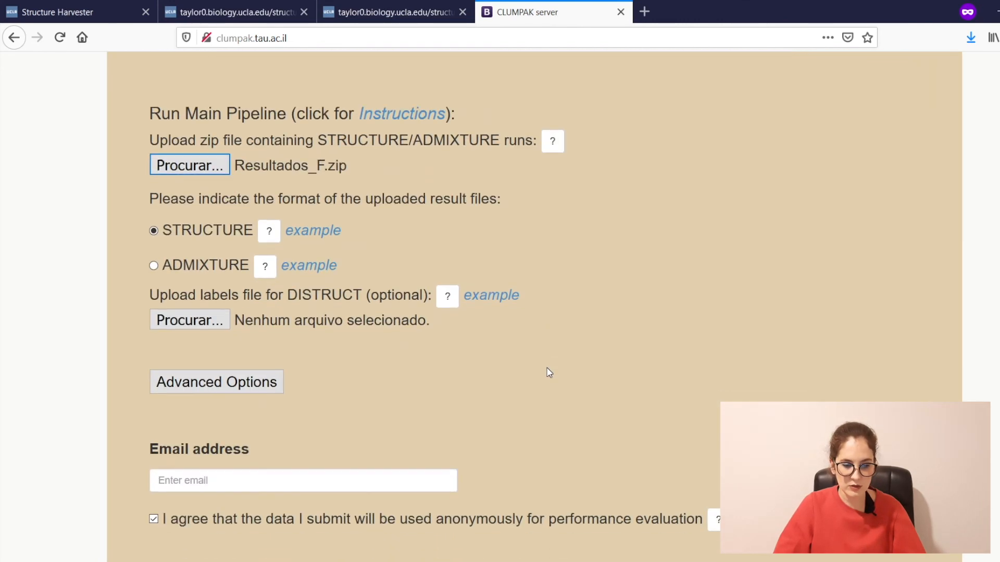
left_click(236, 456)
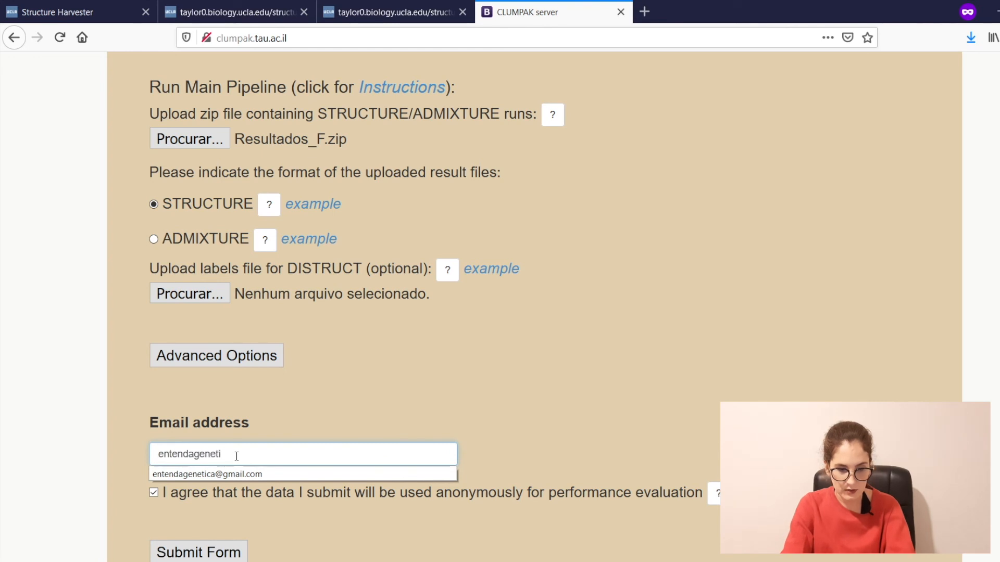
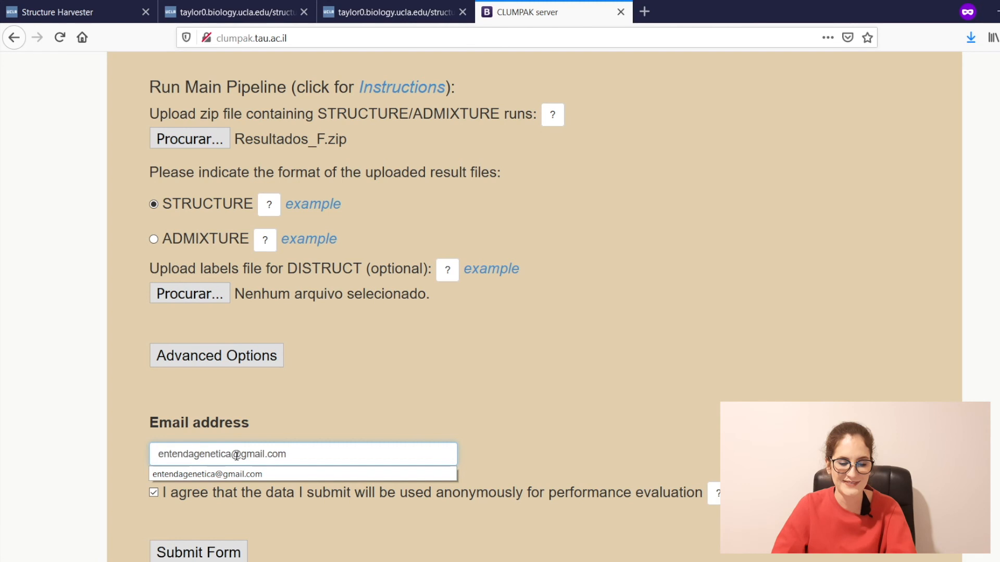
key("Escape")
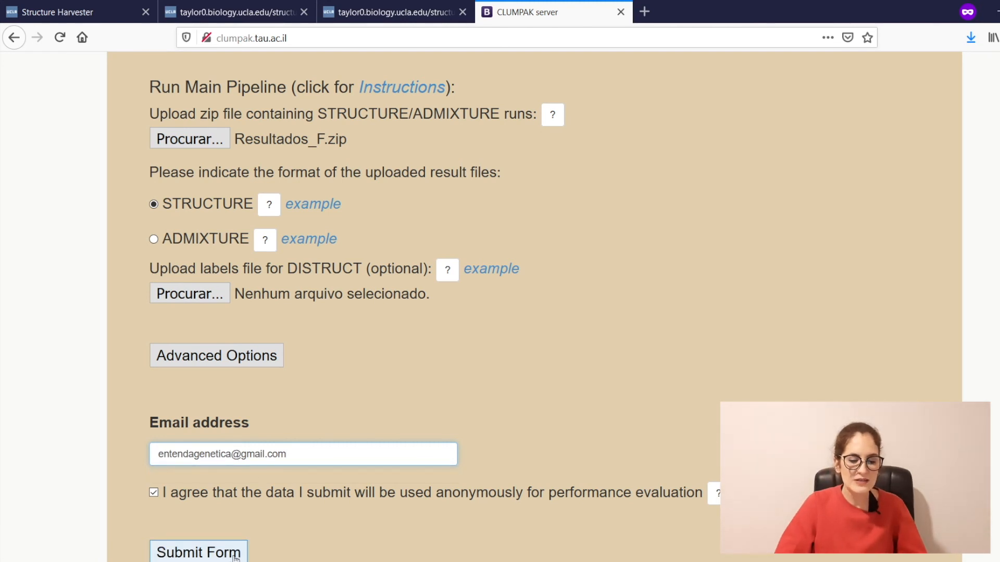
left_click(235, 556)
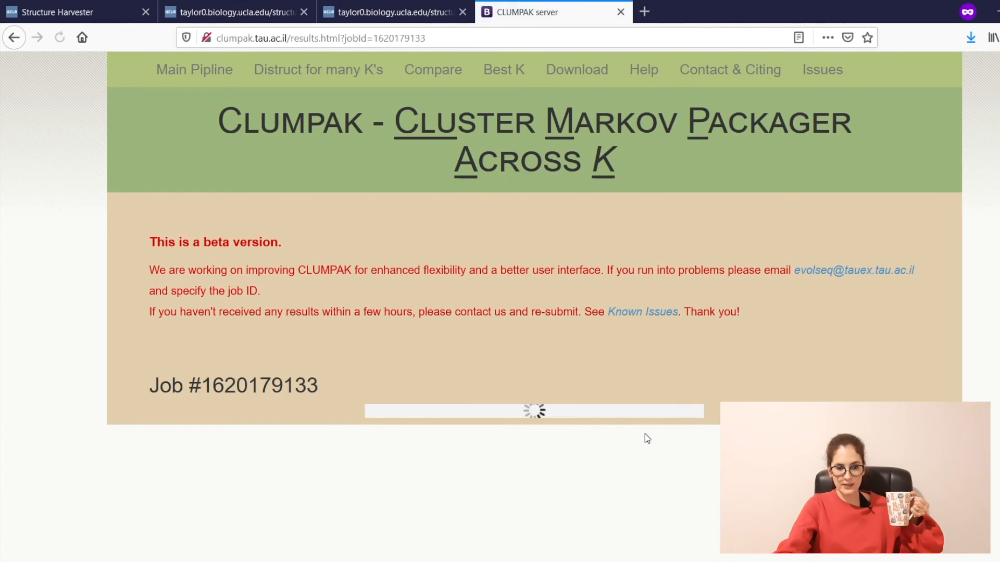
scroll(645, 433, "down", 3)
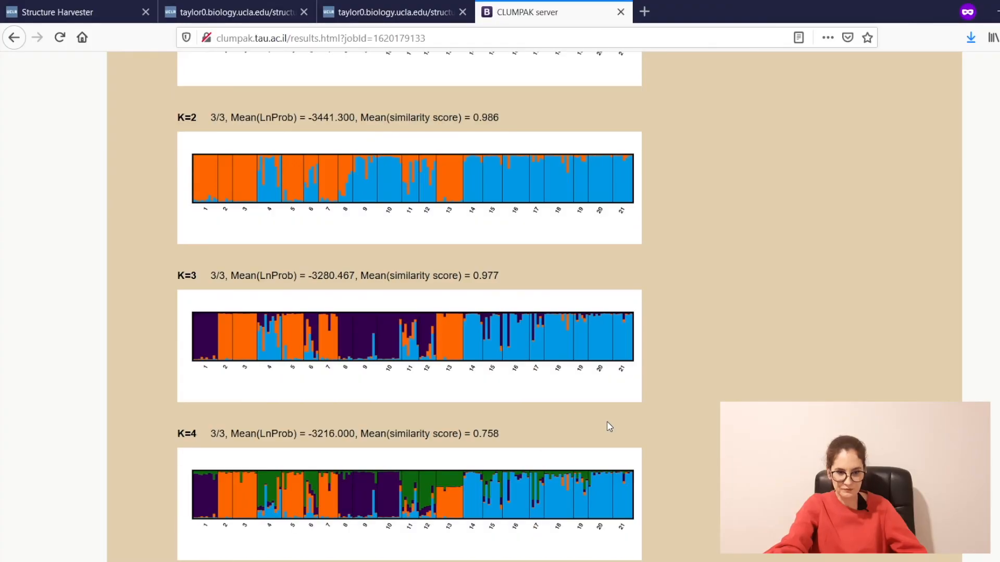
Step: Download the job's 1620179133.zip output archive from the results page
scroll(604, 424, "up", 3)
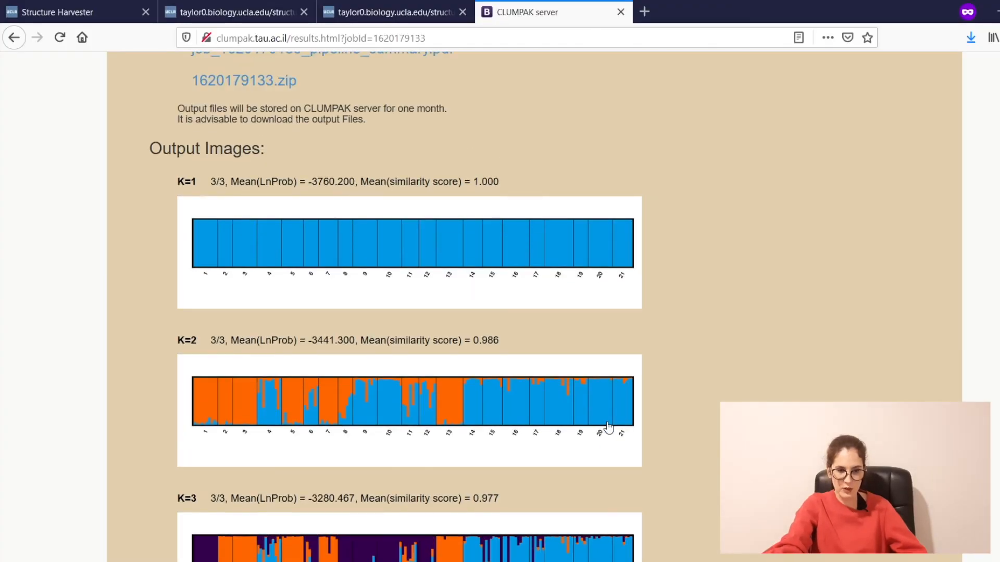
scroll(438, 227, "up", 4)
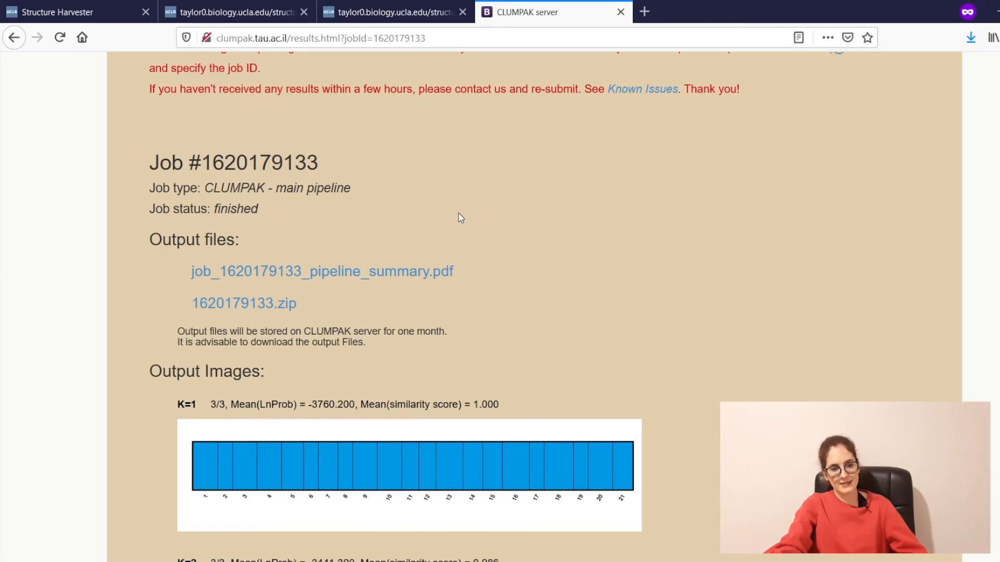
left_click(250, 309)
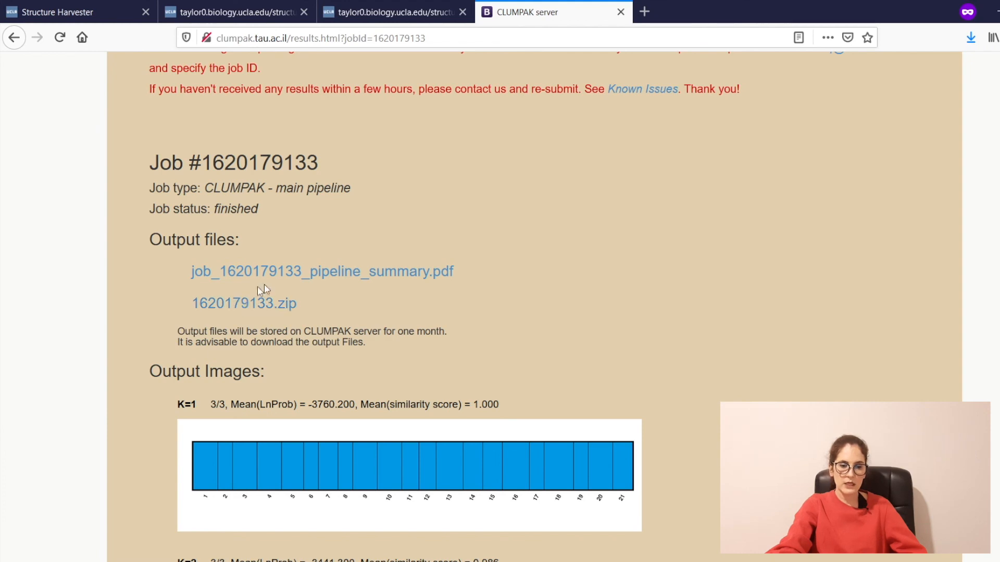
right_click(343, 273)
left_click(401, 280)
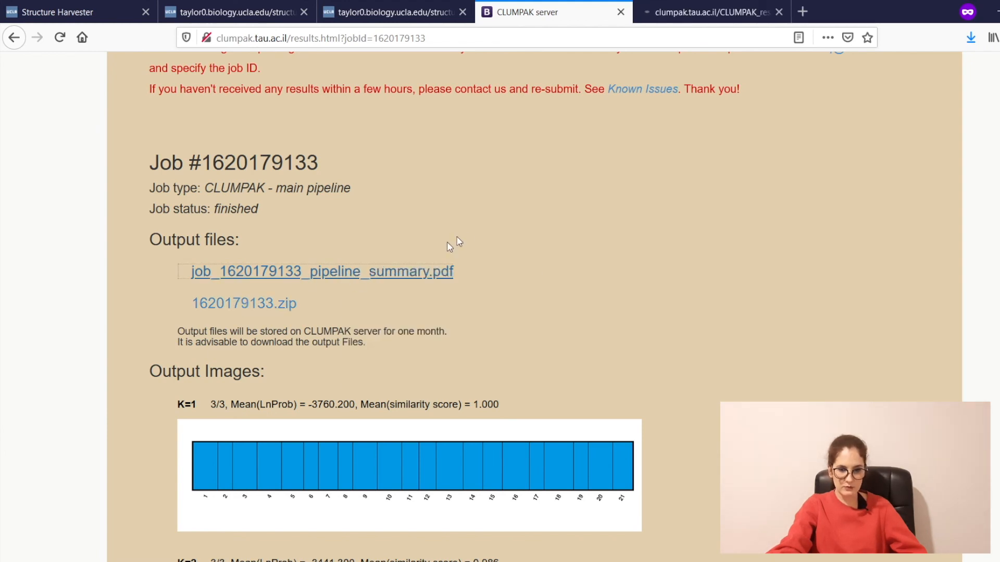
scroll(612, 279, "down", 3)
scroll(612, 282, "down", 18)
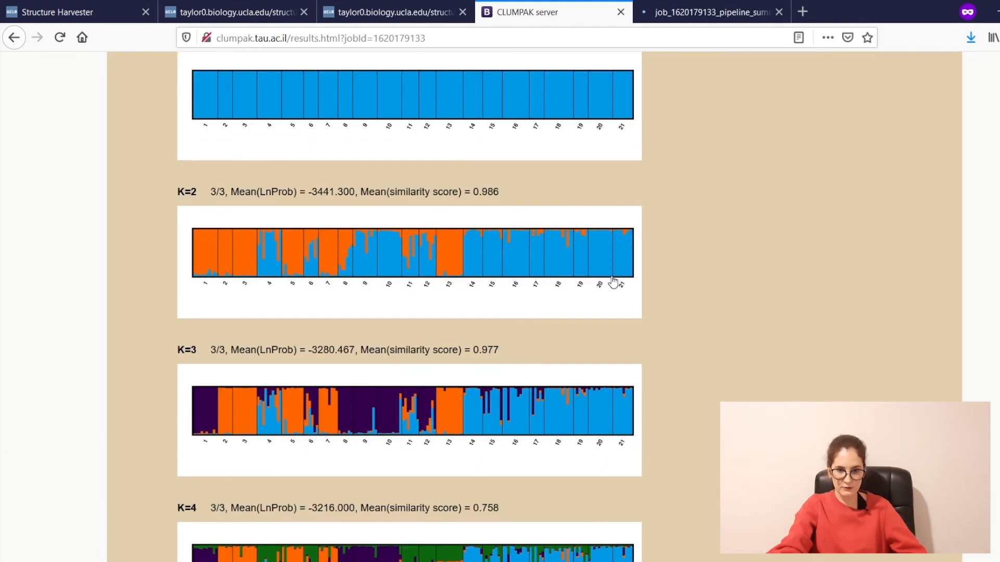
scroll(614, 290, "down", 4)
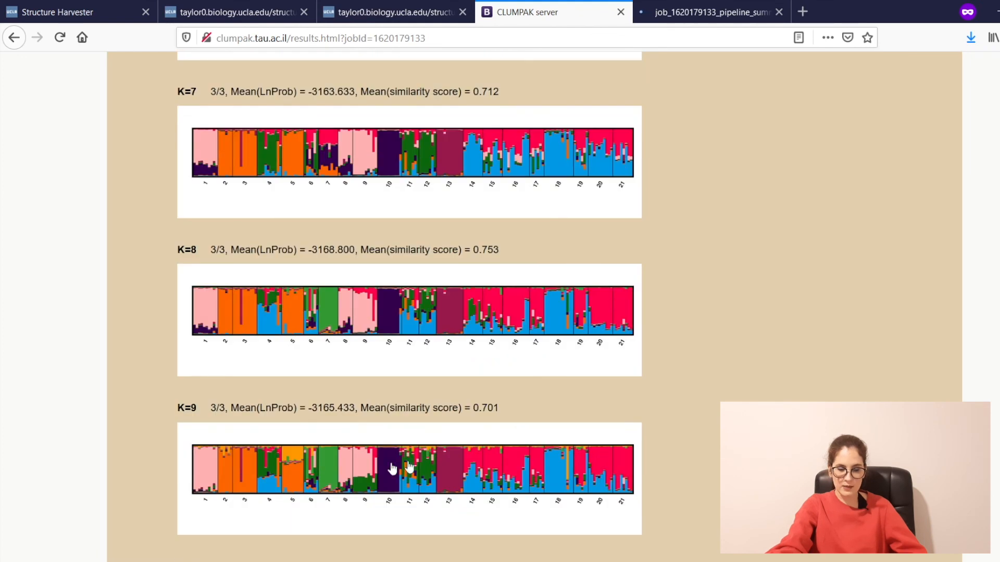
scroll(430, 307, "down", 7)
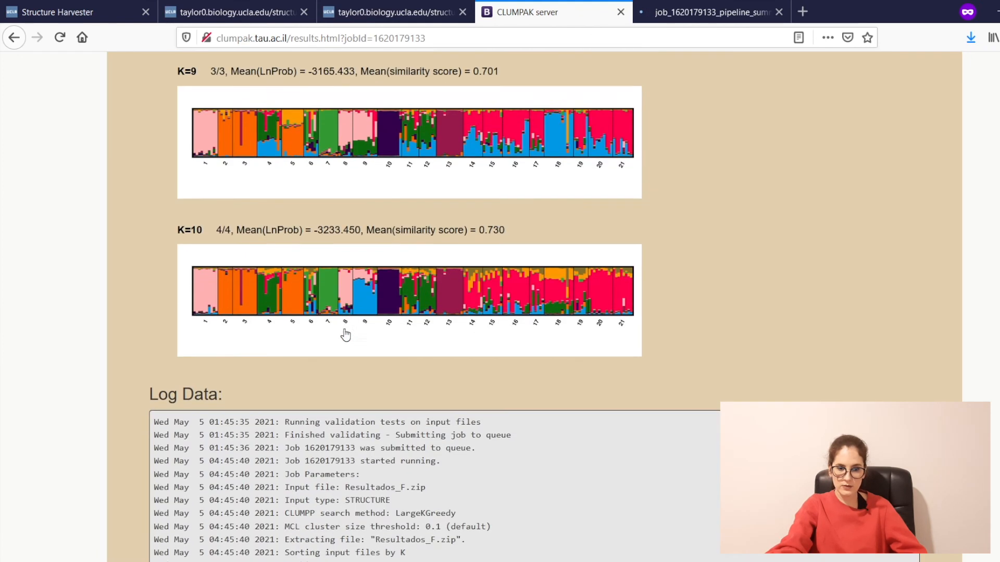
scroll(581, 319, "up", 4)
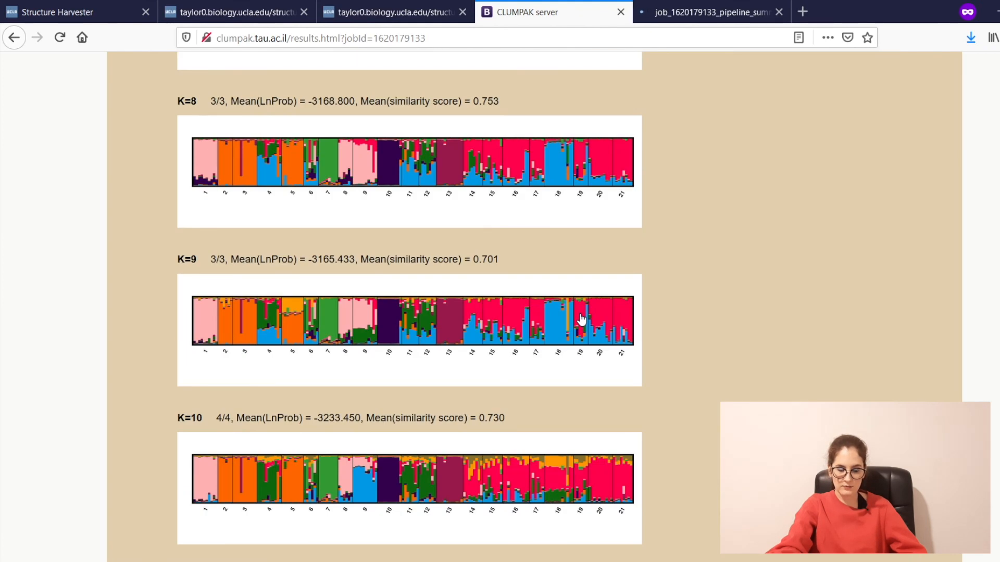
scroll(582, 319, "up", 3)
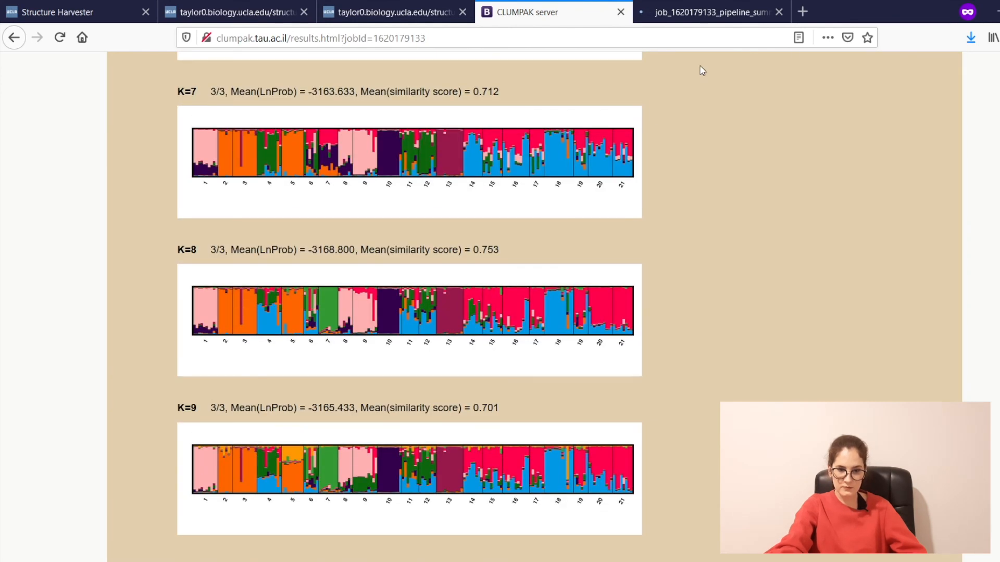
scroll(504, 265, "up", 5)
scroll(505, 265, "up", 1)
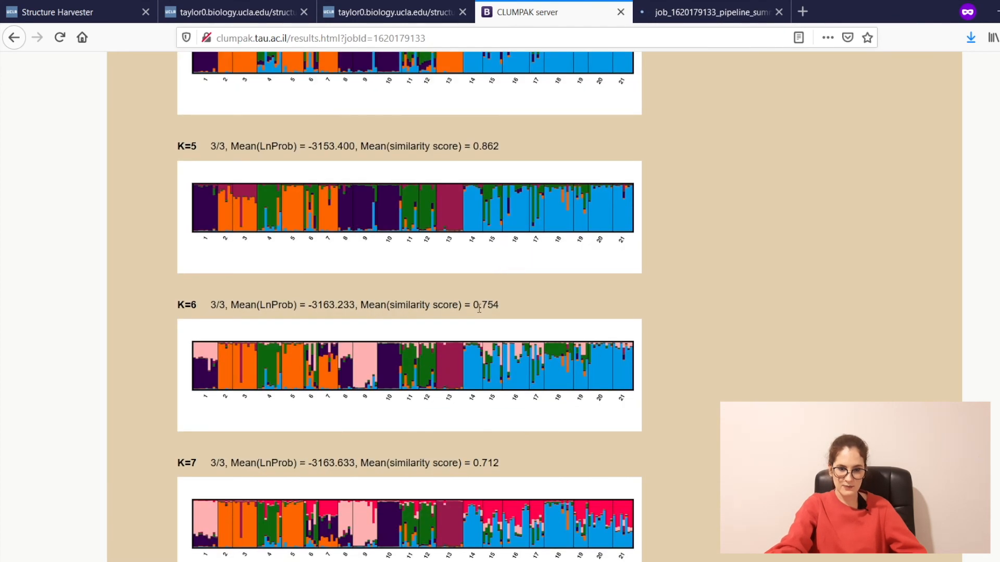
left_click_drag(475, 305, 501, 306)
scroll(504, 306, "up", 2)
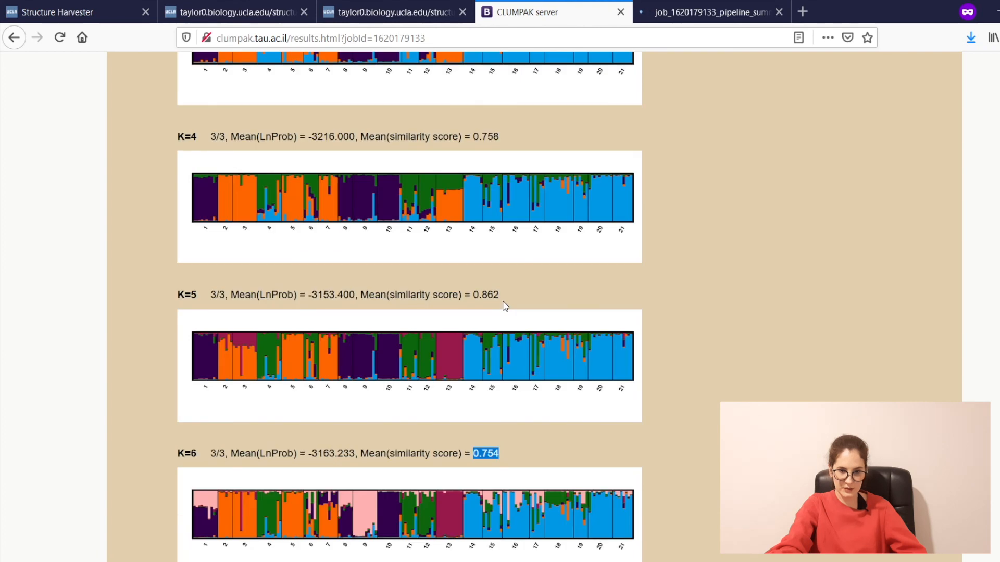
scroll(505, 306, "up", 1)
scroll(504, 307, "up", 2)
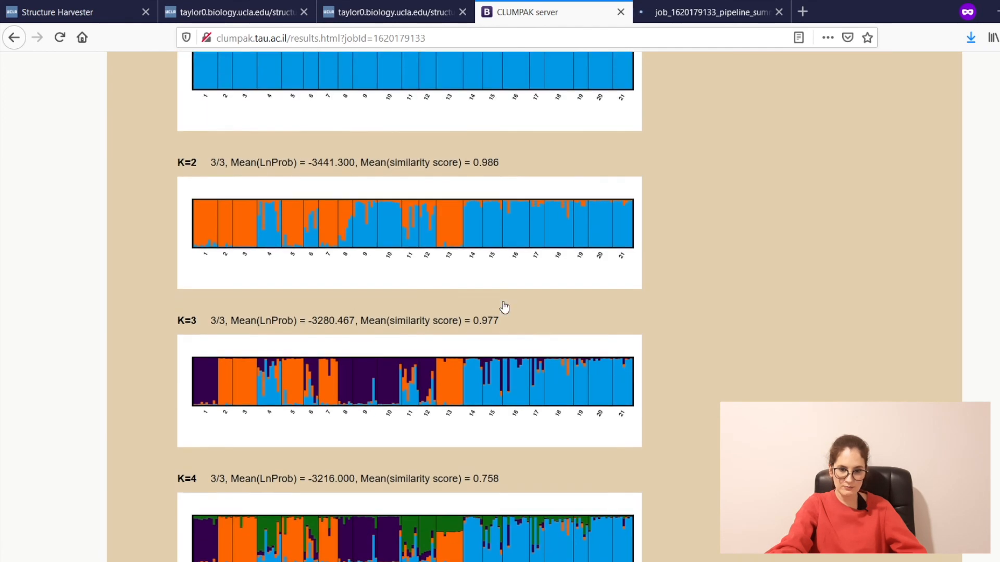
scroll(513, 359, "down", 6)
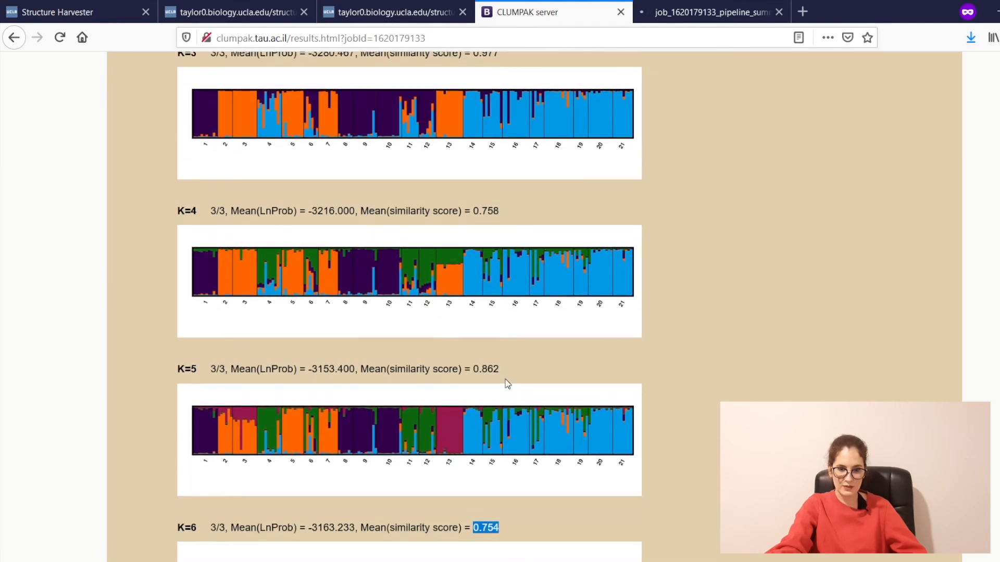
scroll(521, 495, "down", 5)
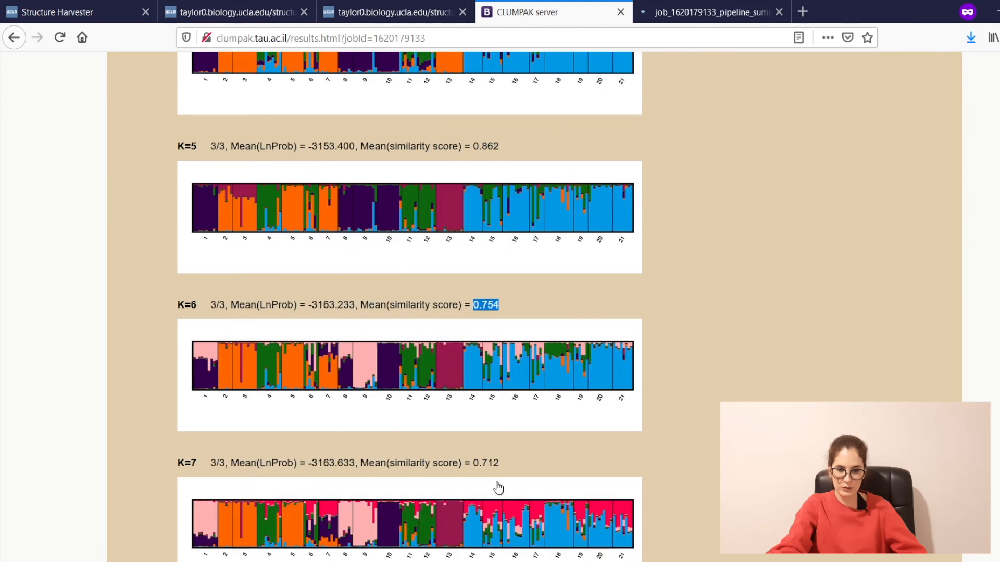
Step: Switch to the pipeline summary PDF tab and scroll through the major-mode plots
left_click(655, 15)
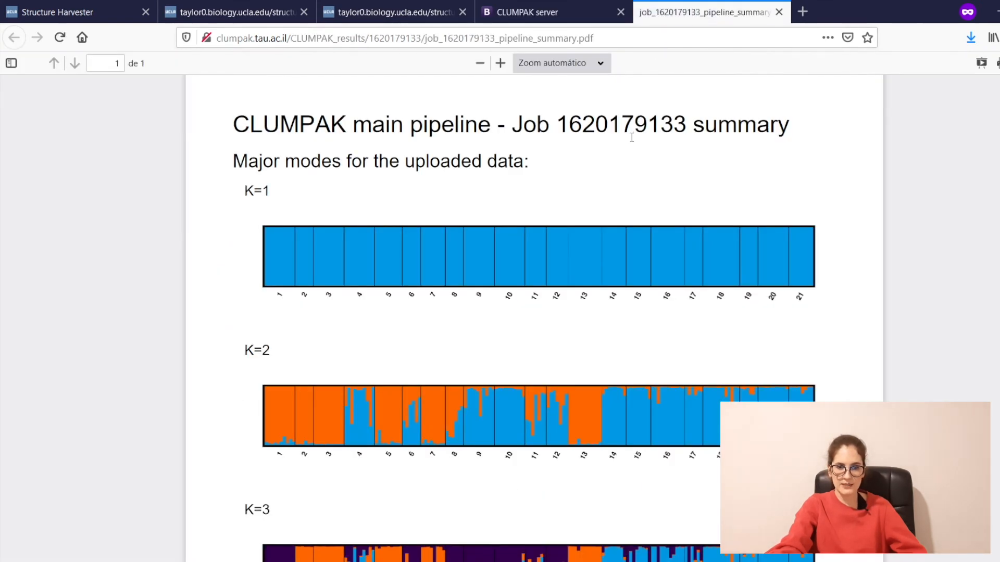
scroll(508, 278, "down", 3)
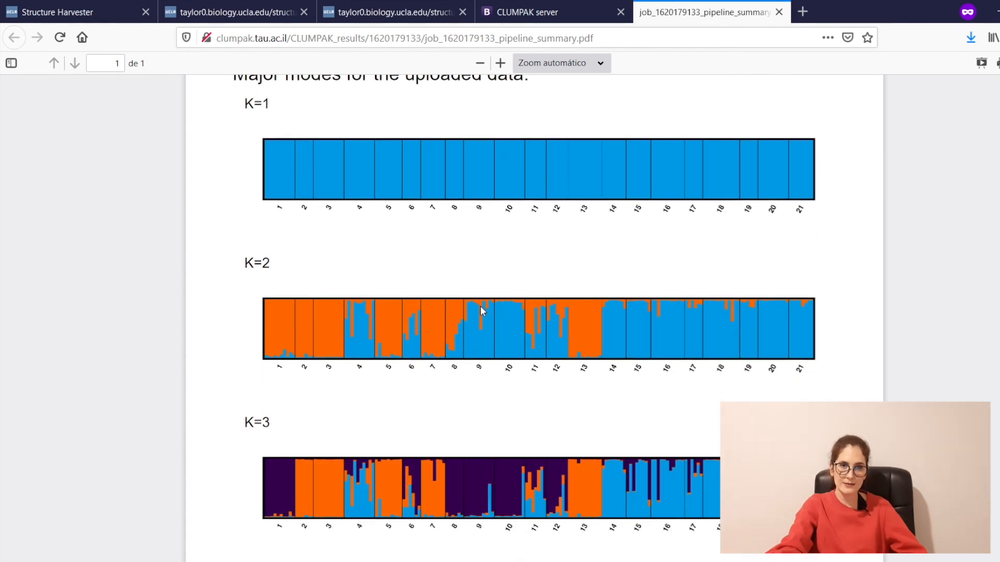
scroll(480, 311, "down", 14)
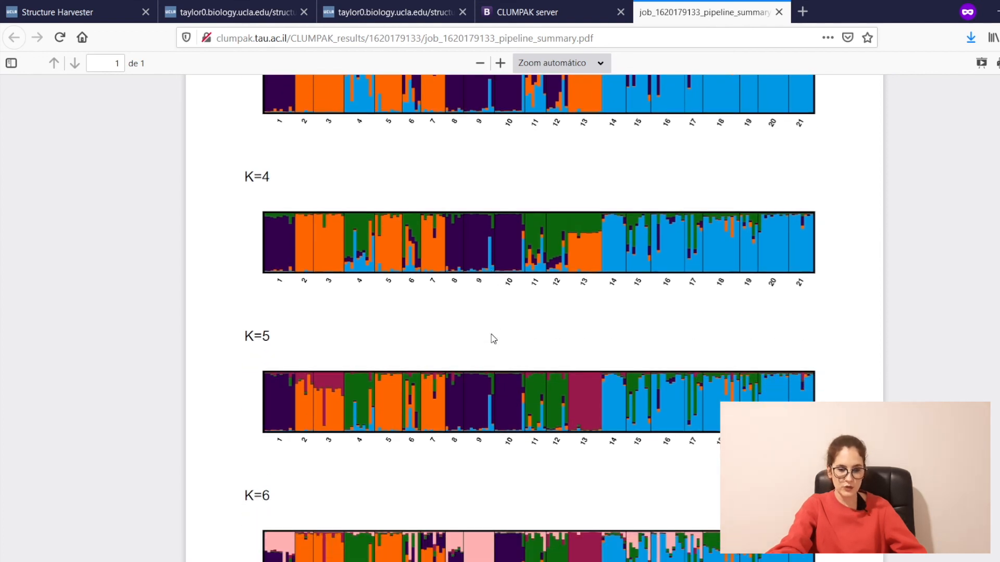
scroll(494, 339, "down", 14)
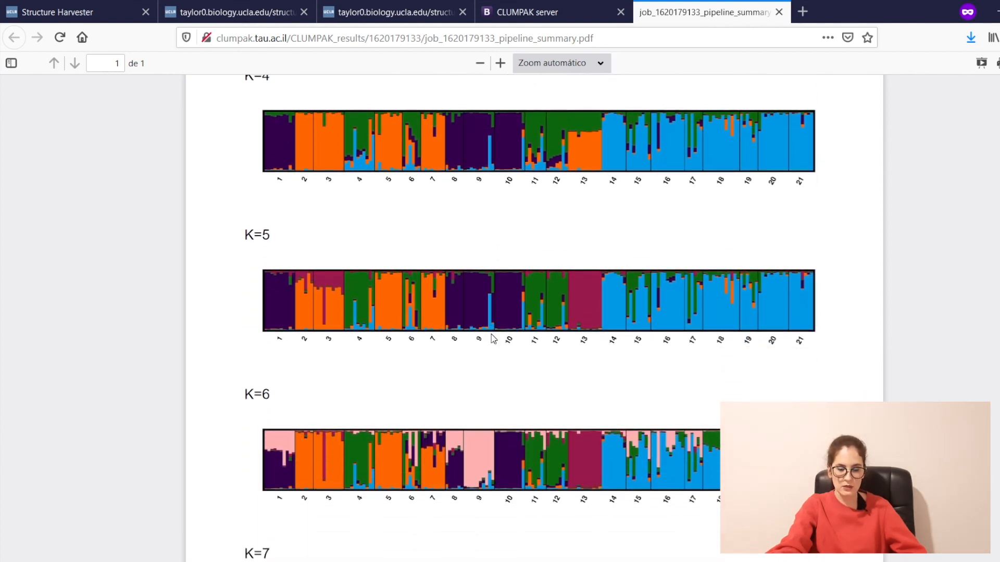
scroll(492, 338, "down", 18)
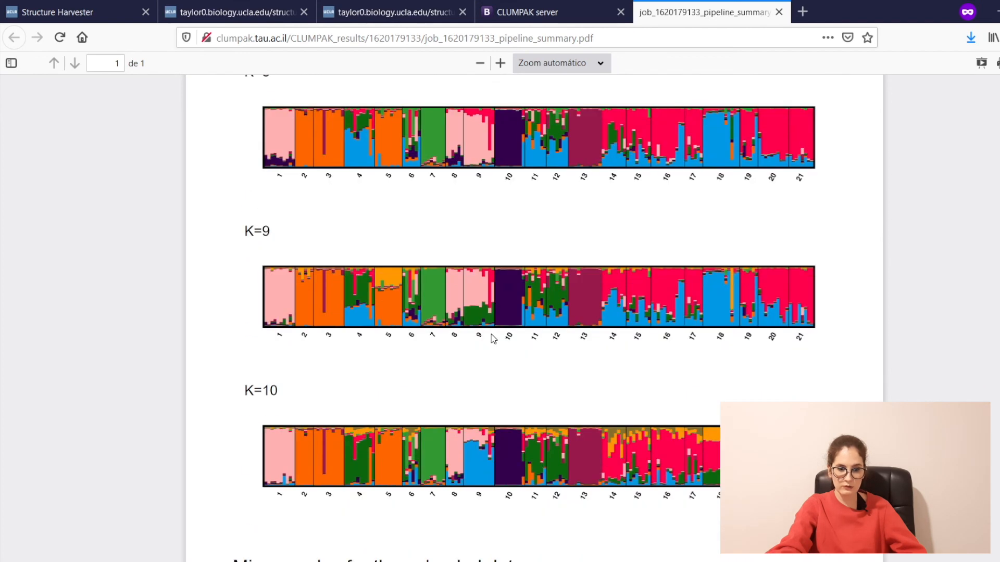
scroll(494, 339, "down", 2)
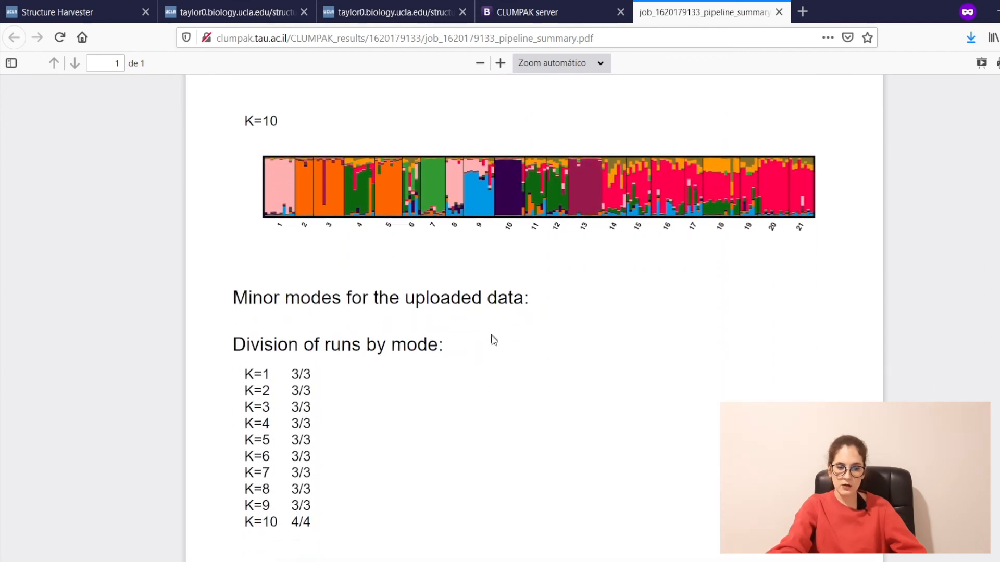
Step: Highlight the Minor modes and Division of runs by mode headings and K=1–K=3 run counts
left_click_drag(223, 292, 486, 298)
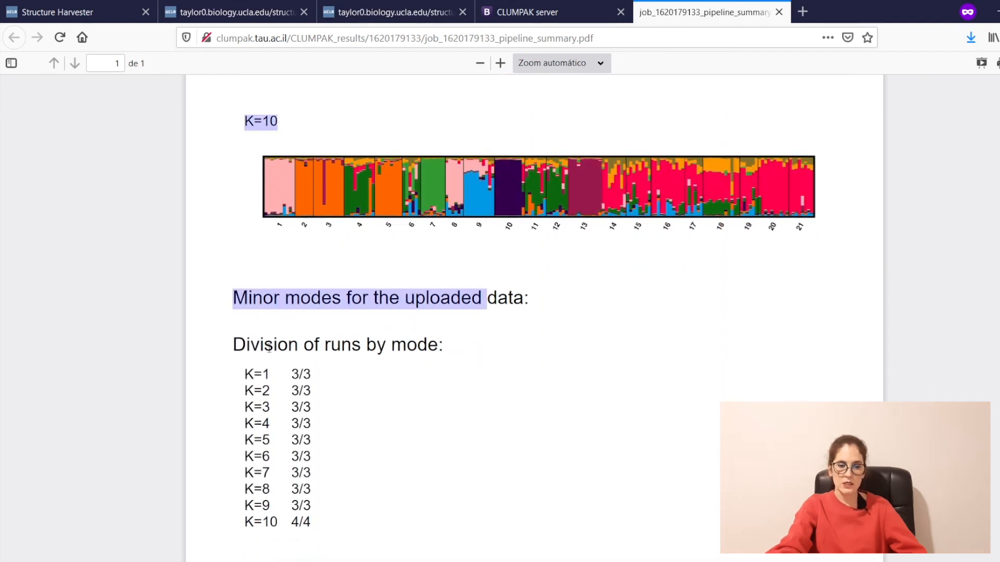
left_click_drag(264, 344, 358, 348)
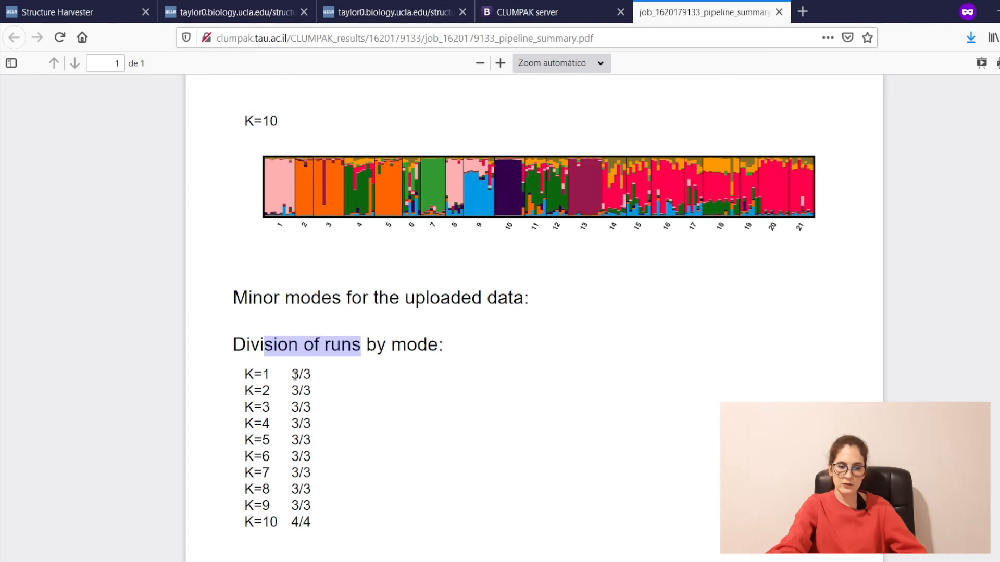
left_click(295, 376)
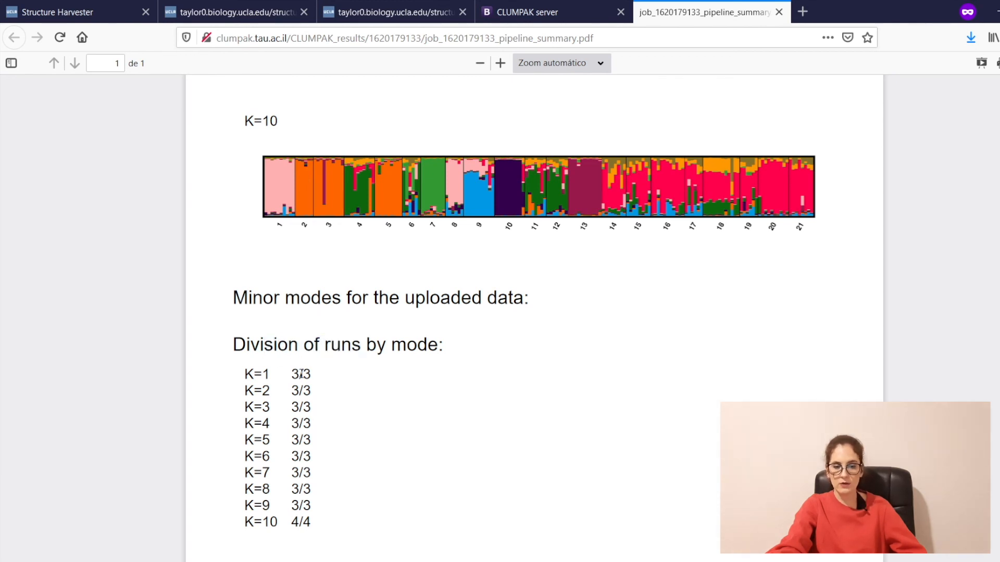
left_click_drag(297, 375, 311, 379)
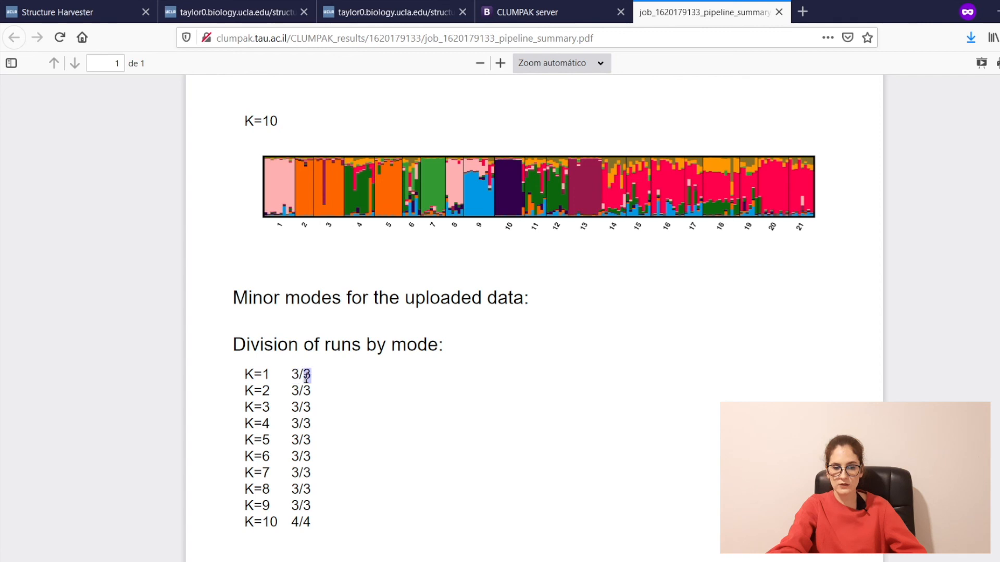
left_click(298, 390)
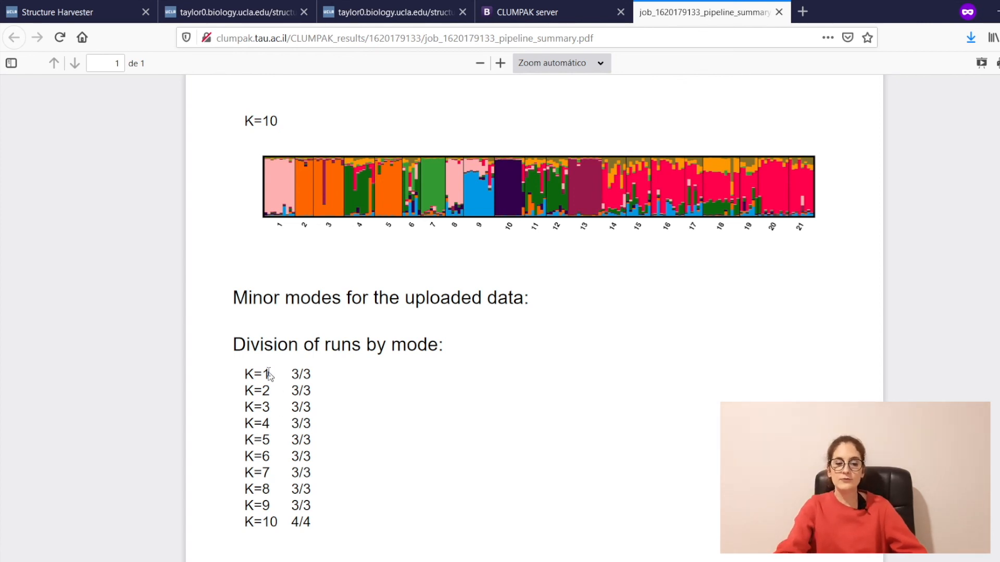
left_click_drag(245, 377, 315, 414)
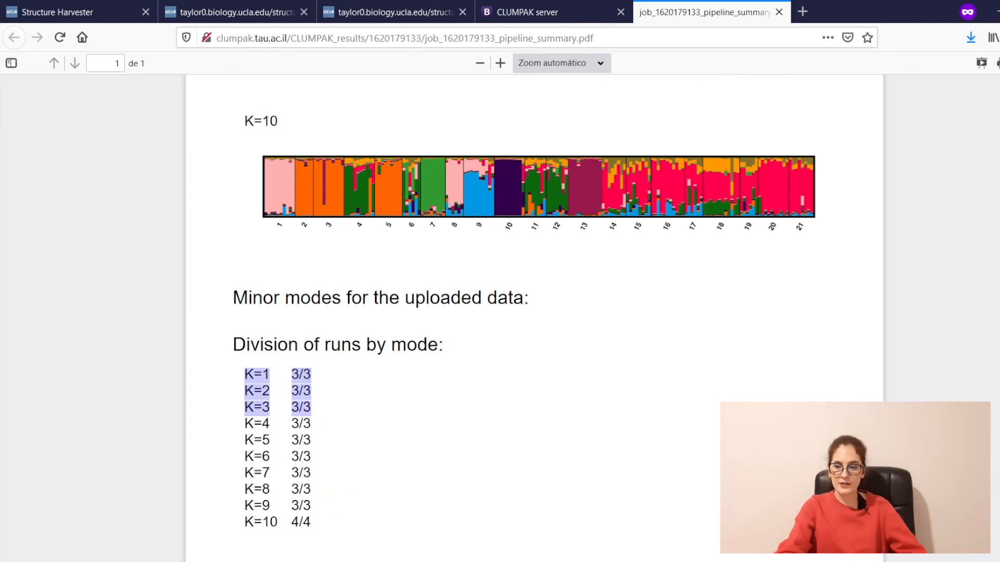
scroll(534, 312, "up", 1)
scroll(533, 312, "up", 20)
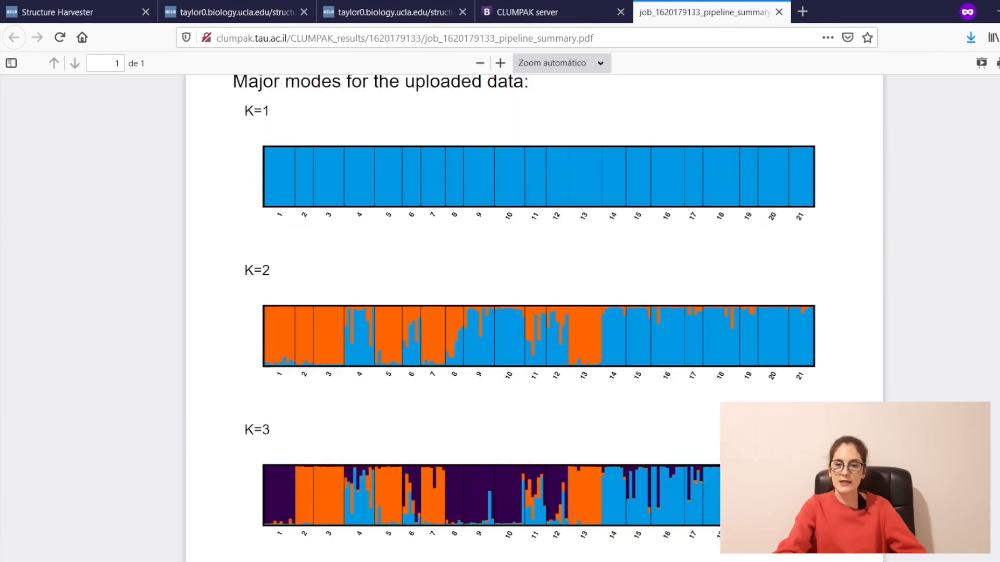